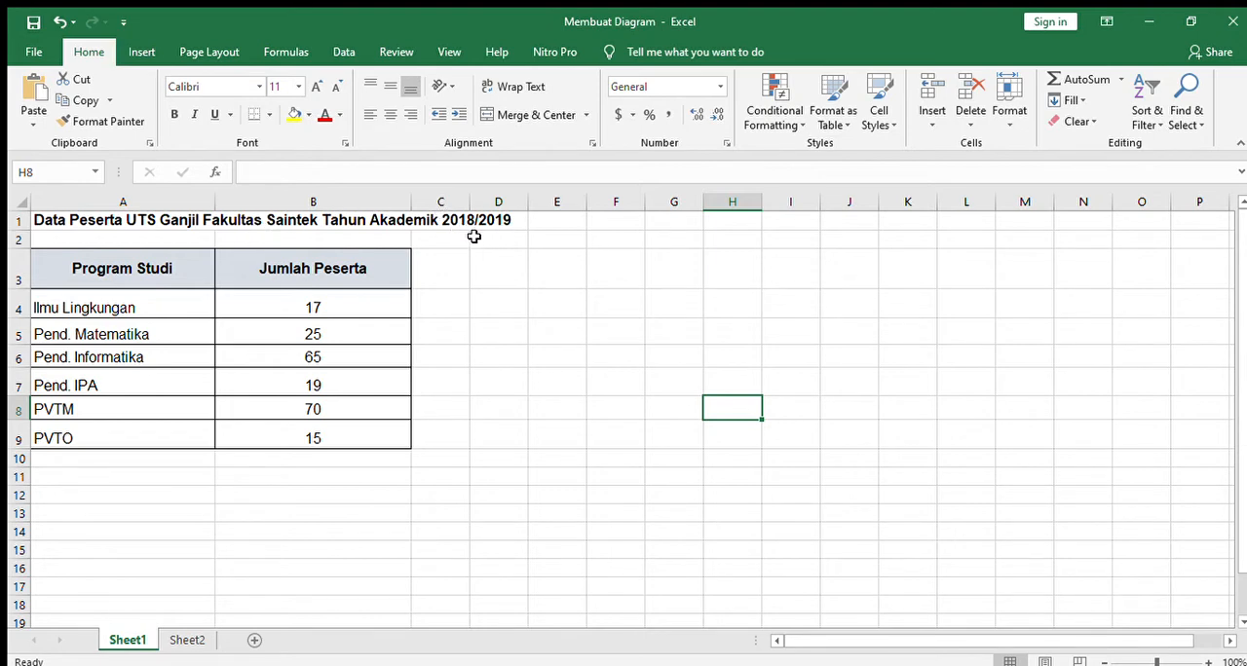
double_click(144, 276)
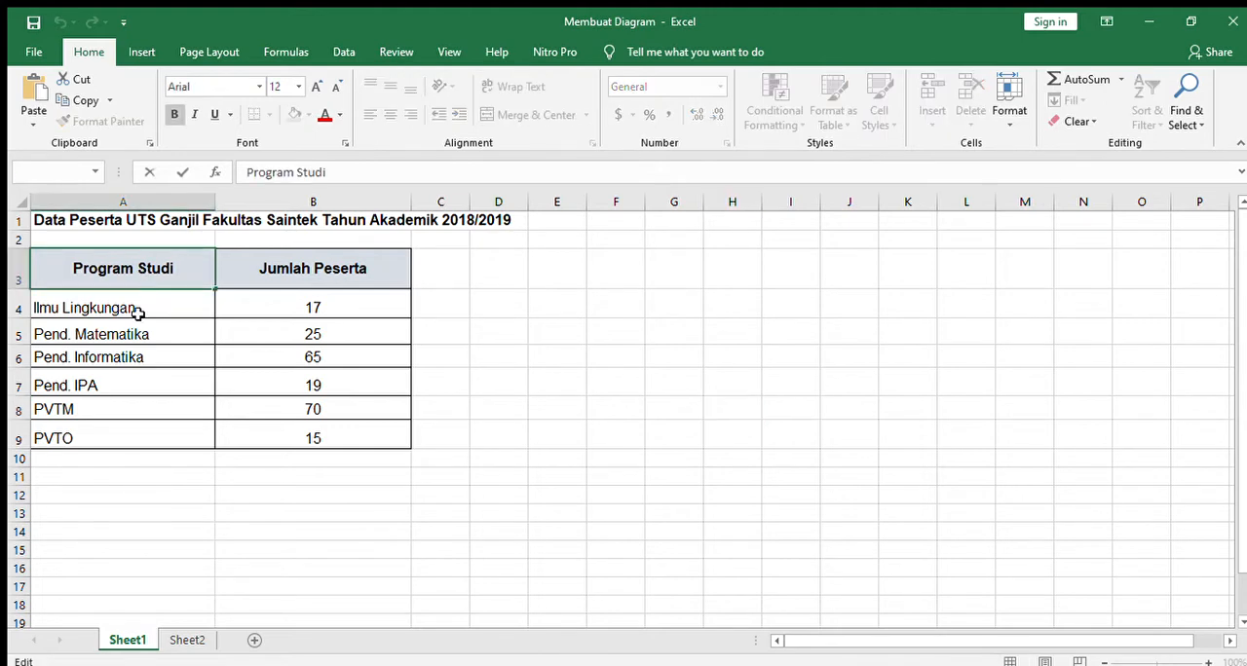
click(121, 310)
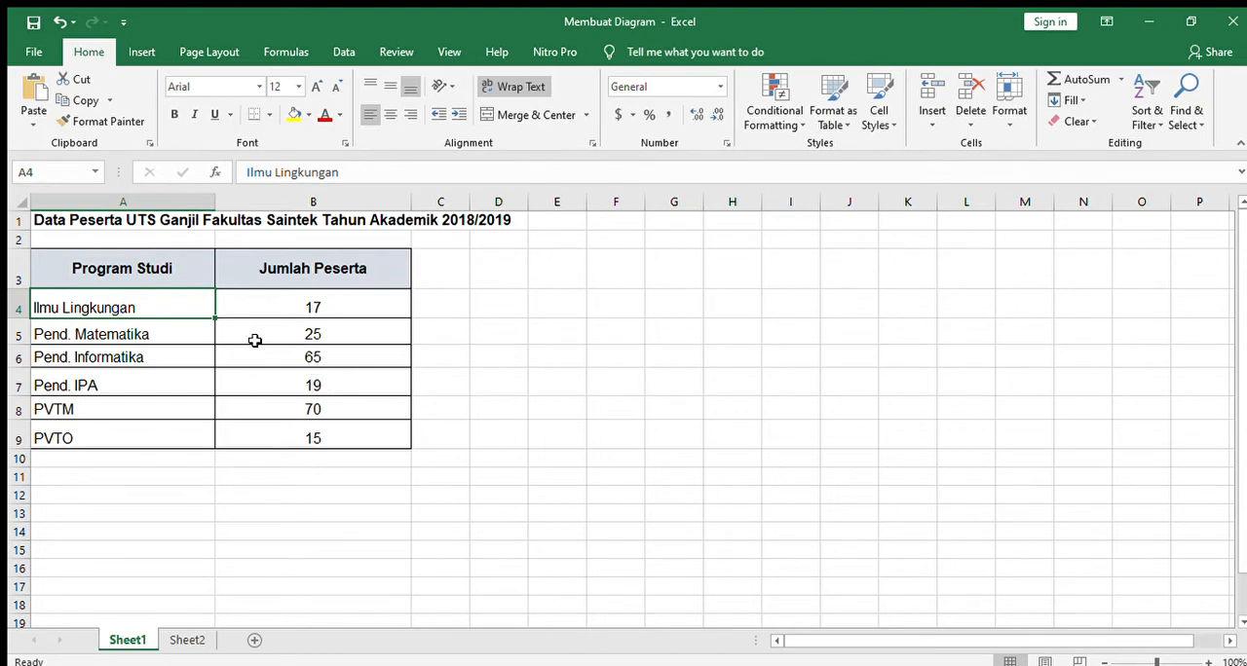
Step: Select the participant table with its headers, range A3:B9, as the chart data
click(142, 267)
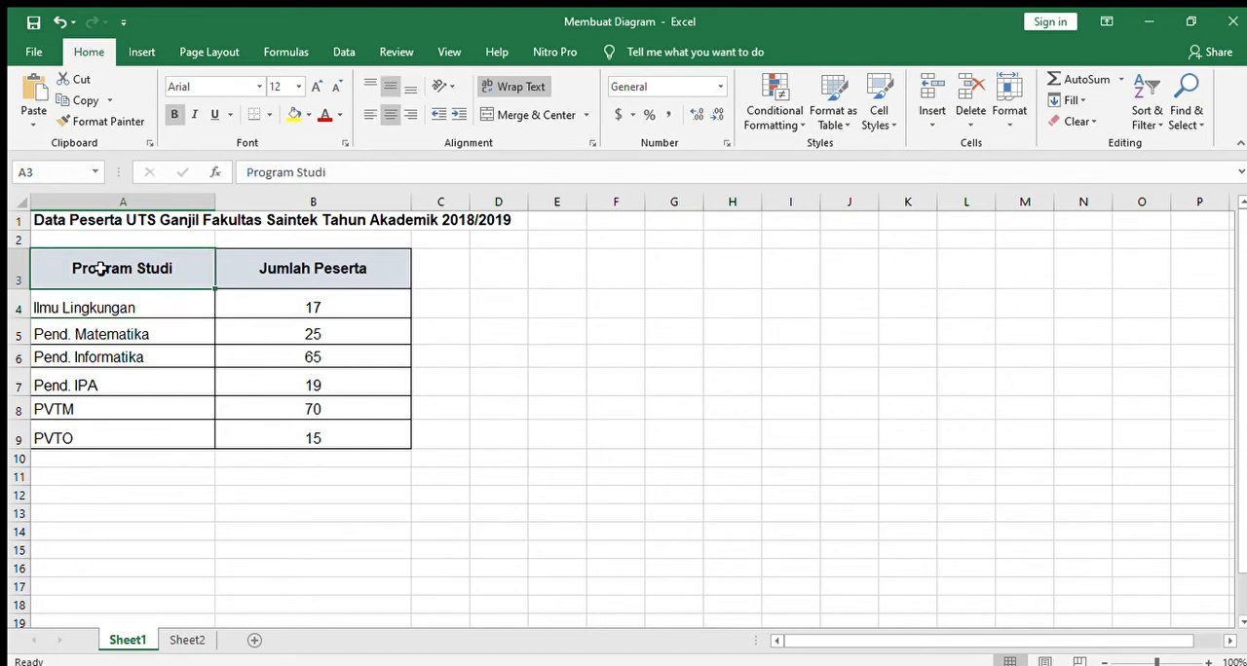
drag(75, 267, 331, 437)
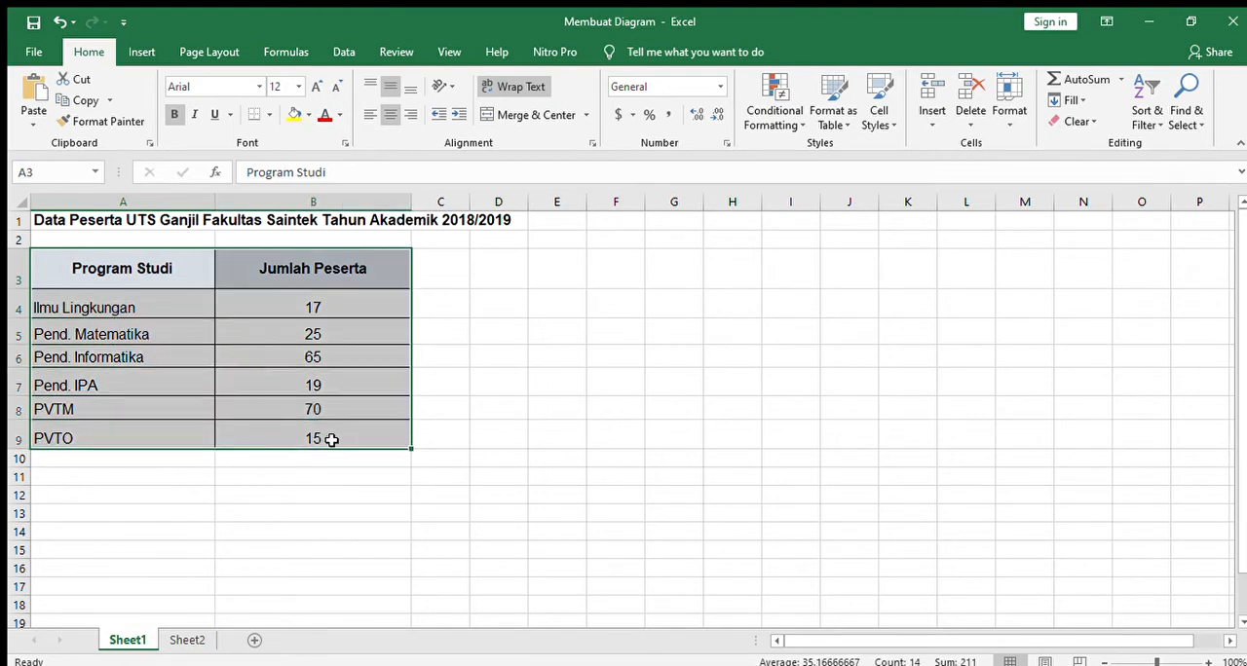
click(144, 56)
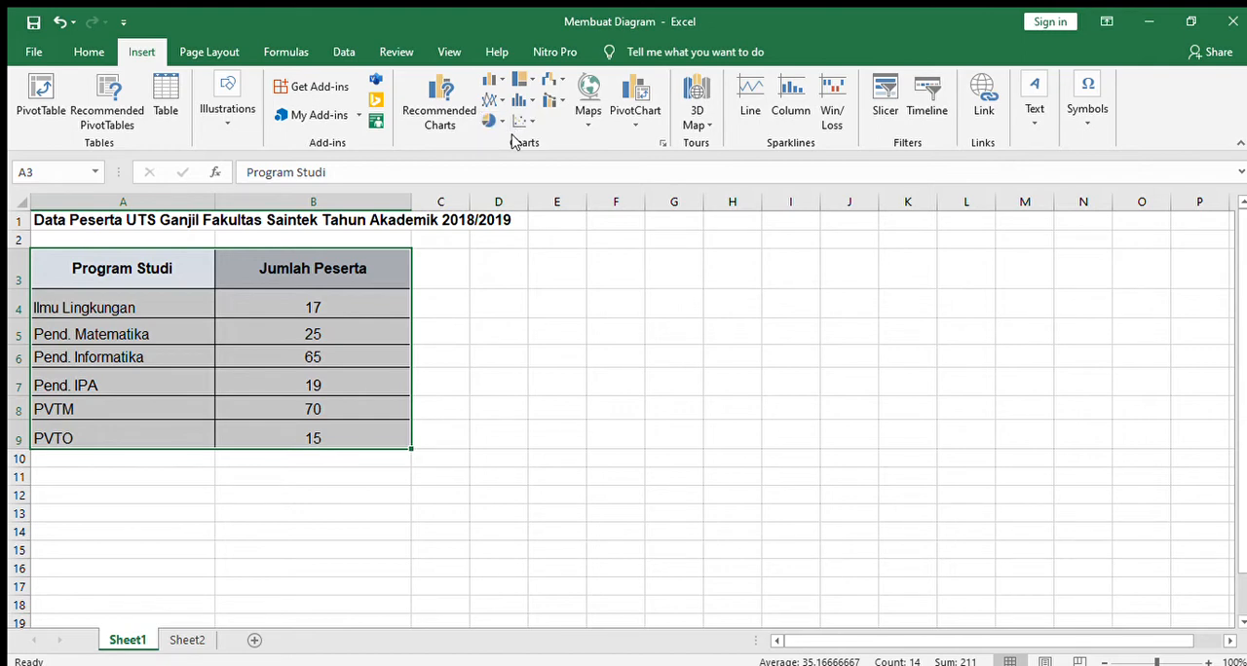
click(490, 84)
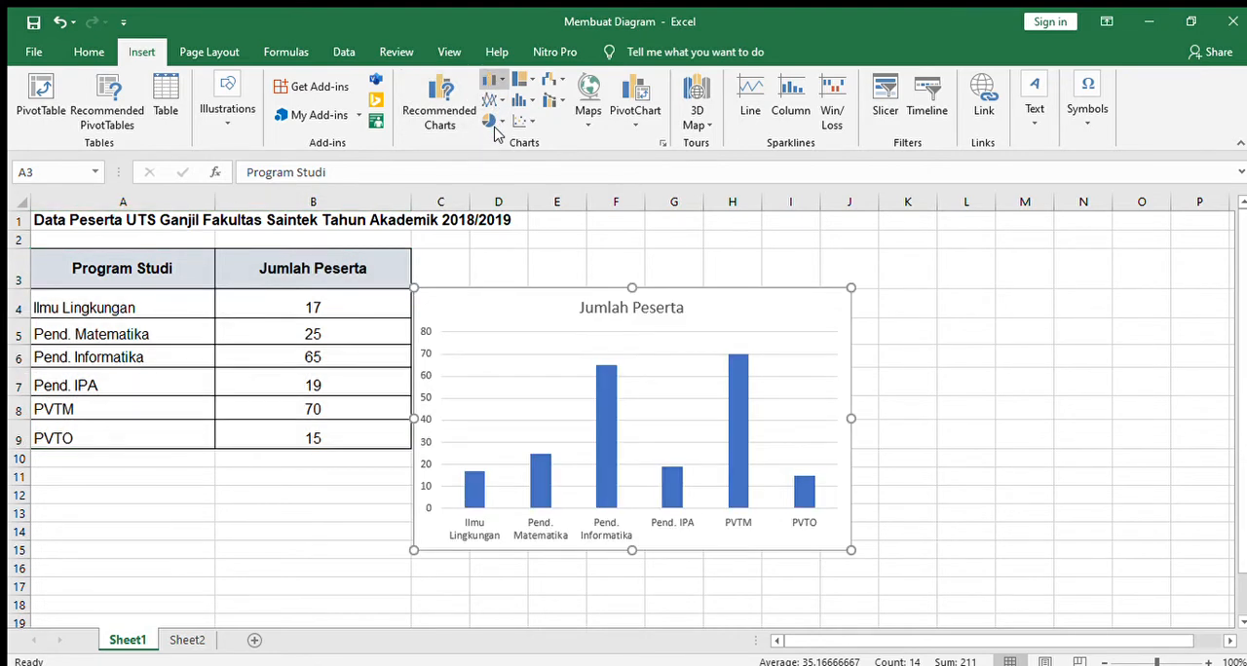
key(ctrl+z)
click(441, 109)
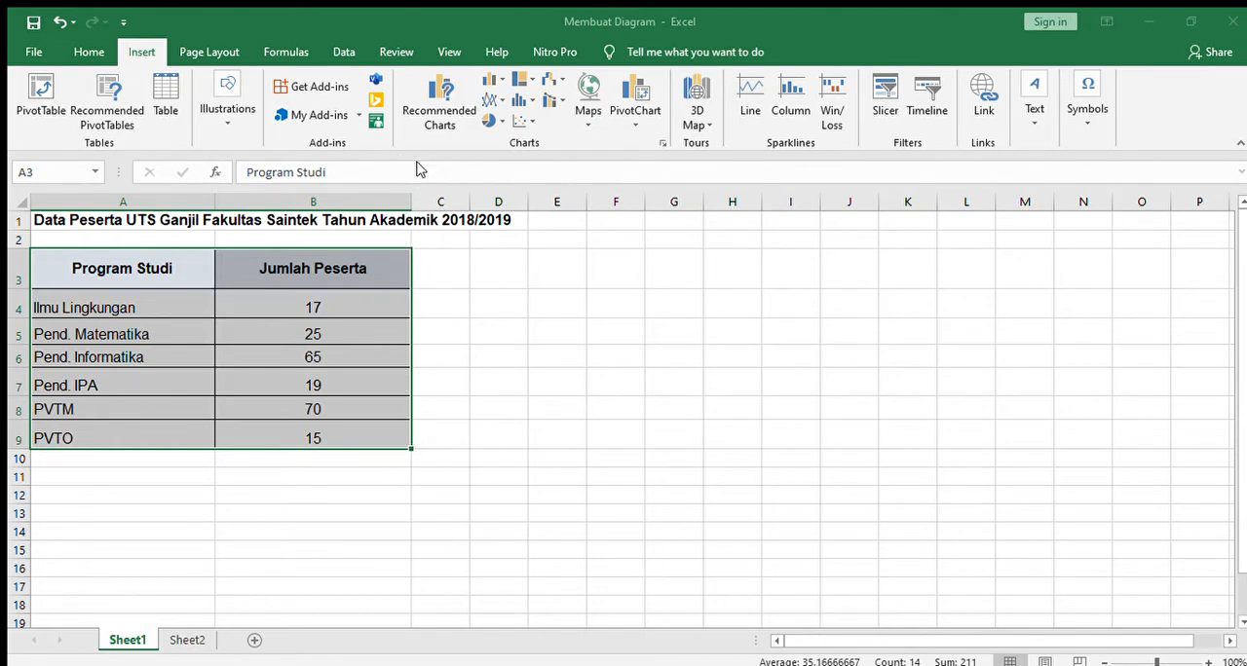
click(885, 75)
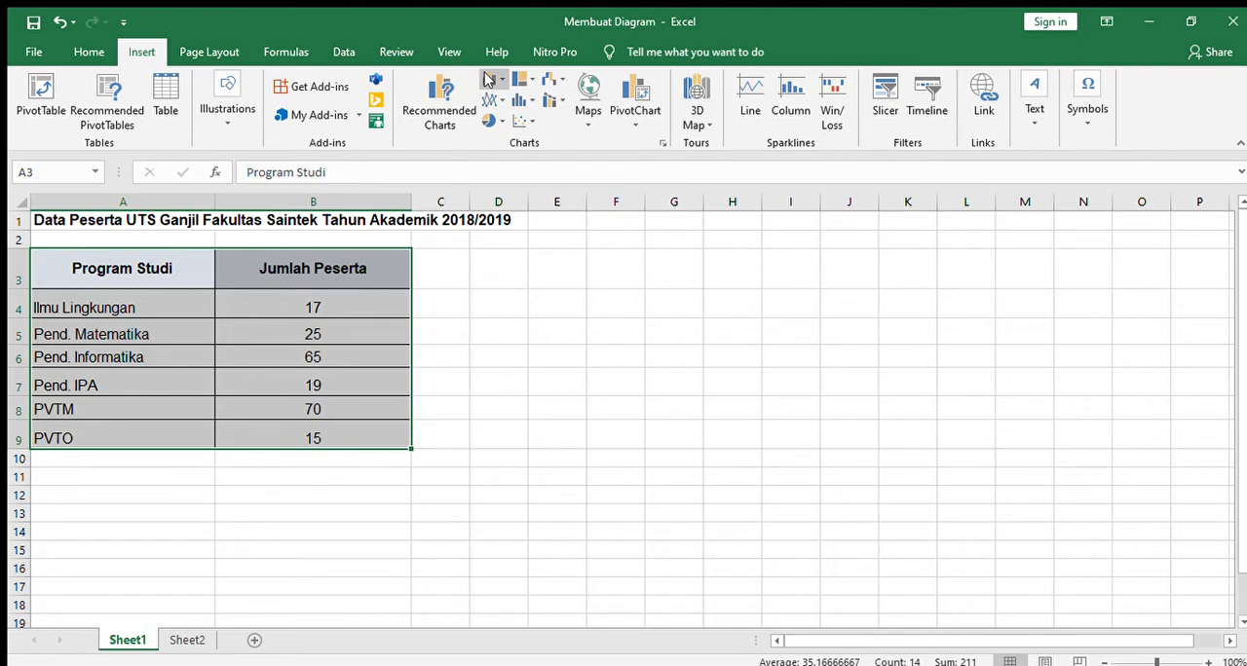
Step: Insert a clustered column chart of the selected data and move it slightly away from the table, over columns D to K
key(alt+F1)
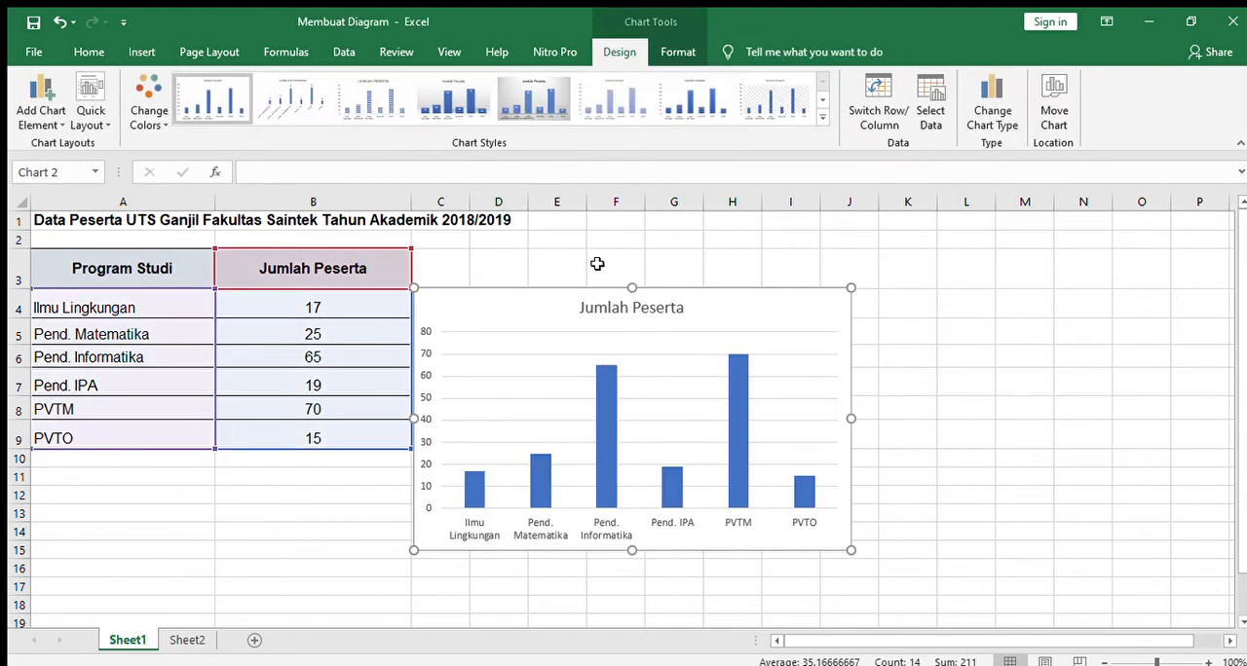
drag(590, 289, 659, 277)
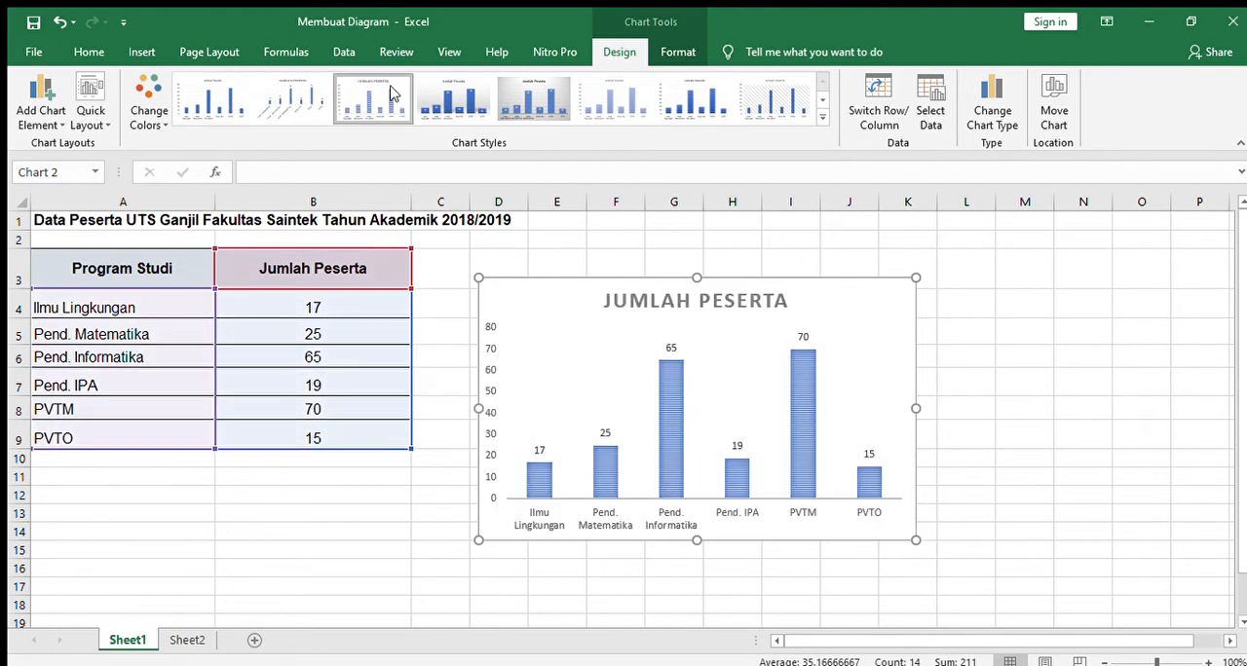
Step: Try several chart styles on the column chart and settle on the first style in blue, with data labels
click(562, 104)
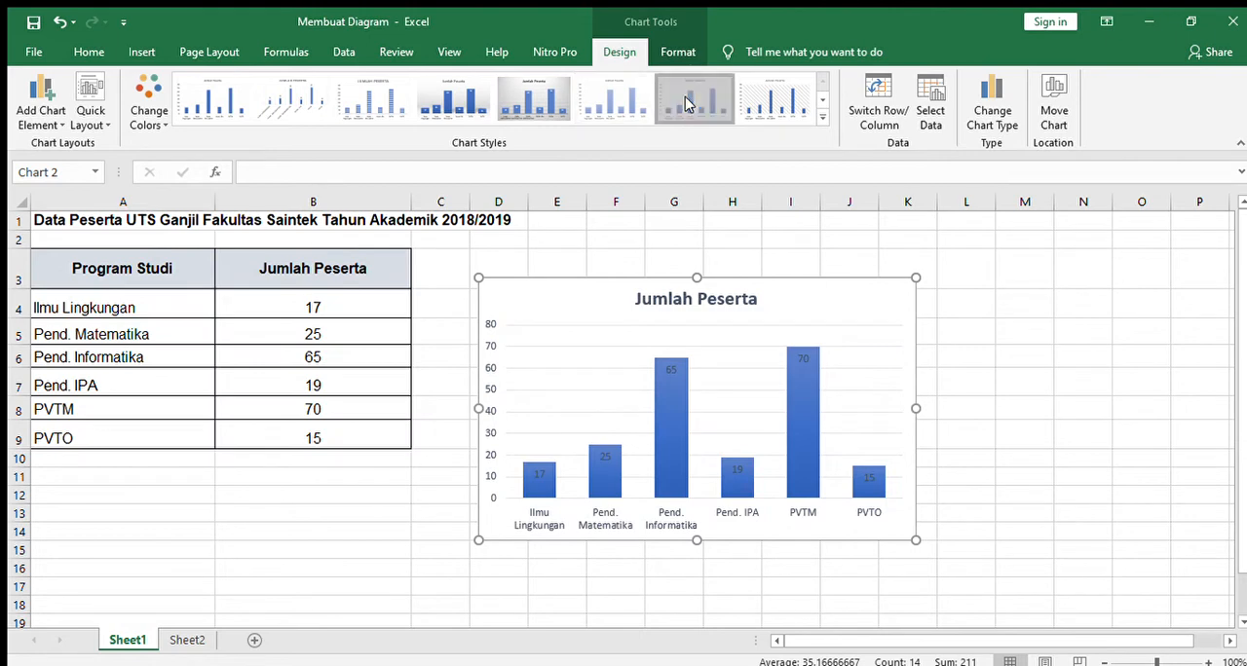
click(822, 99)
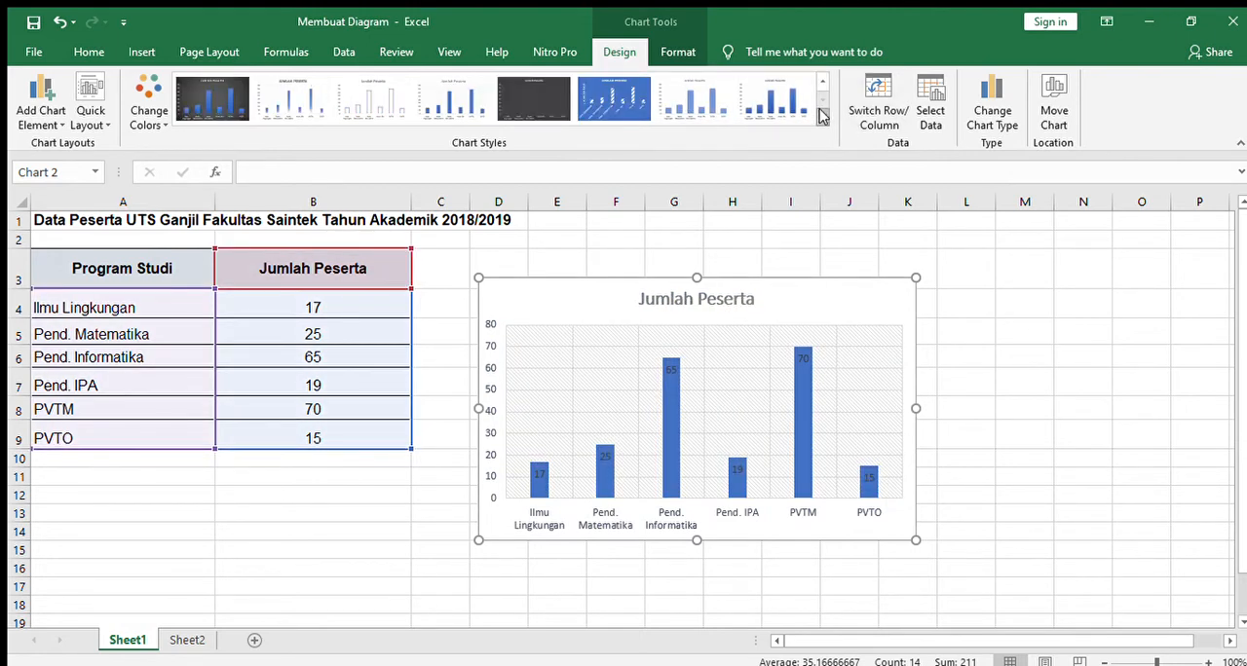
click(293, 102)
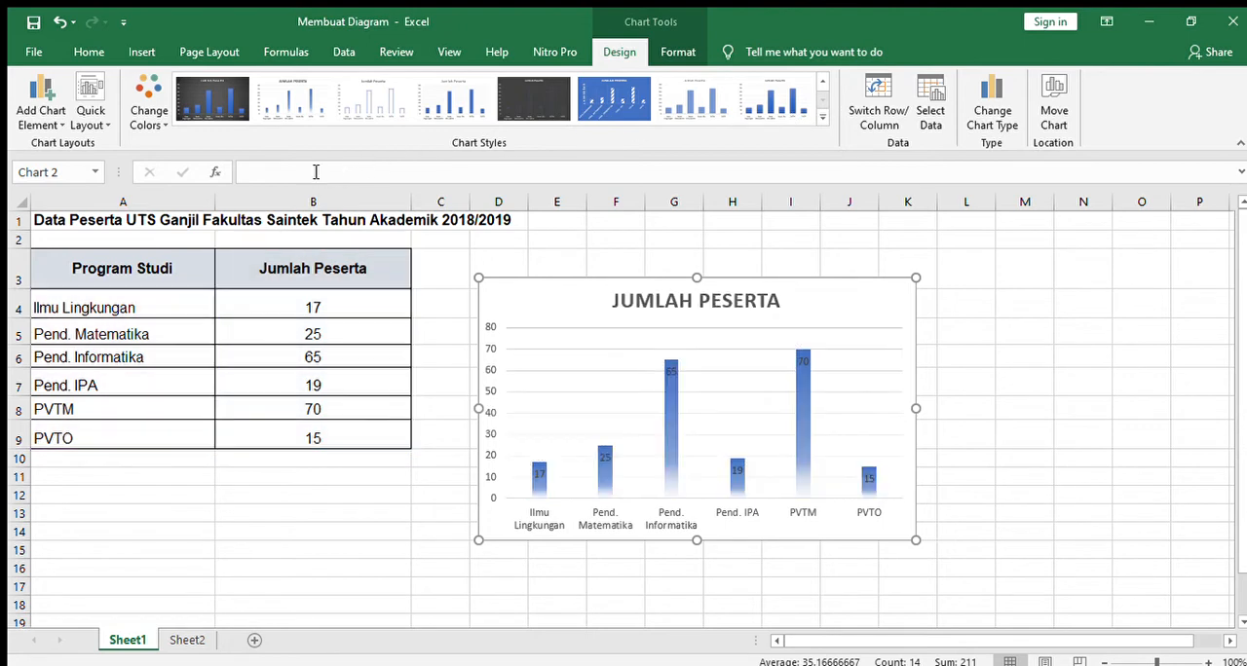
click(453, 99)
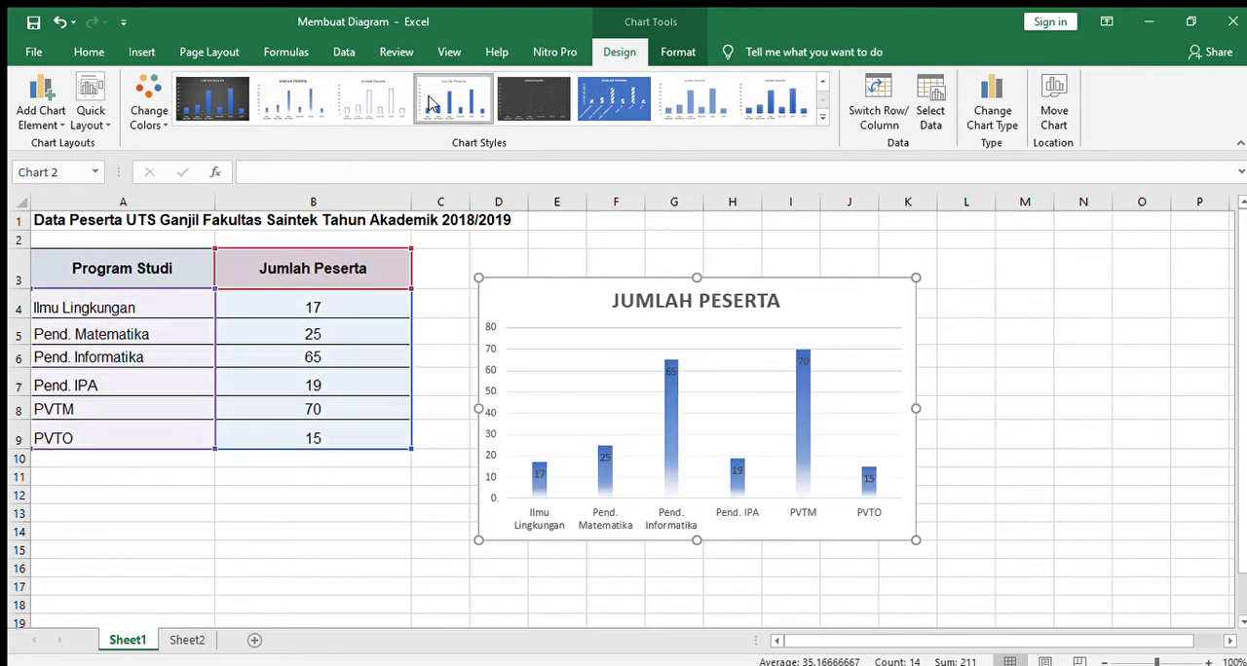
click(822, 82)
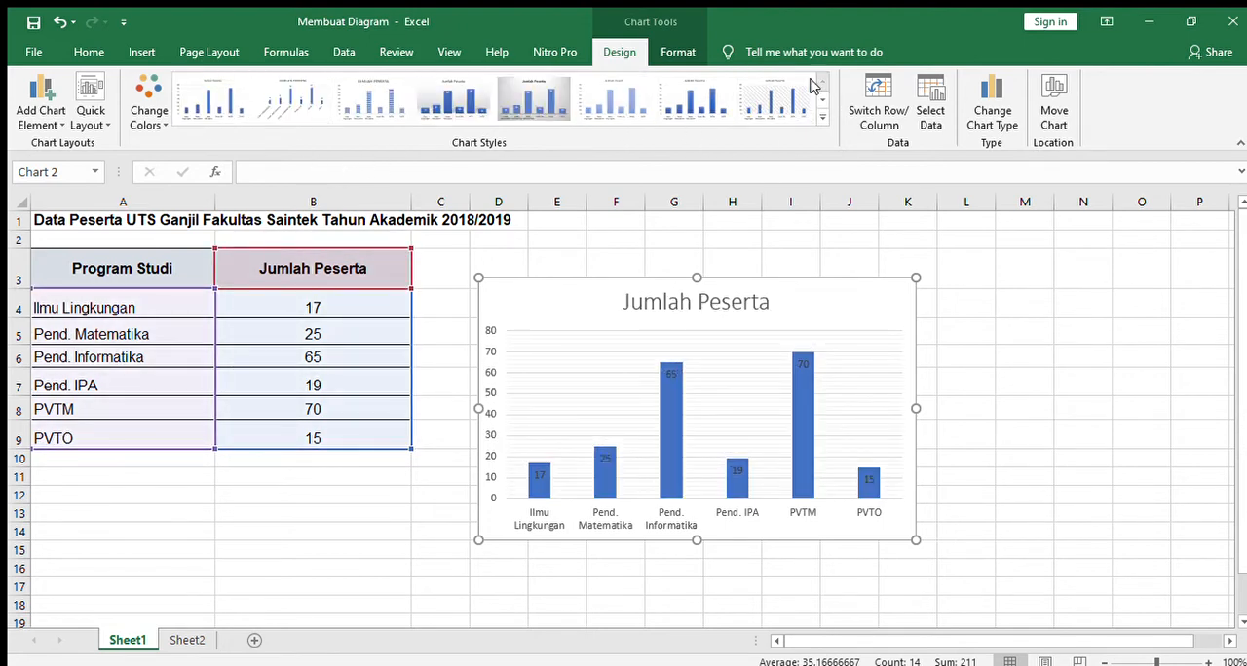
click(212, 99)
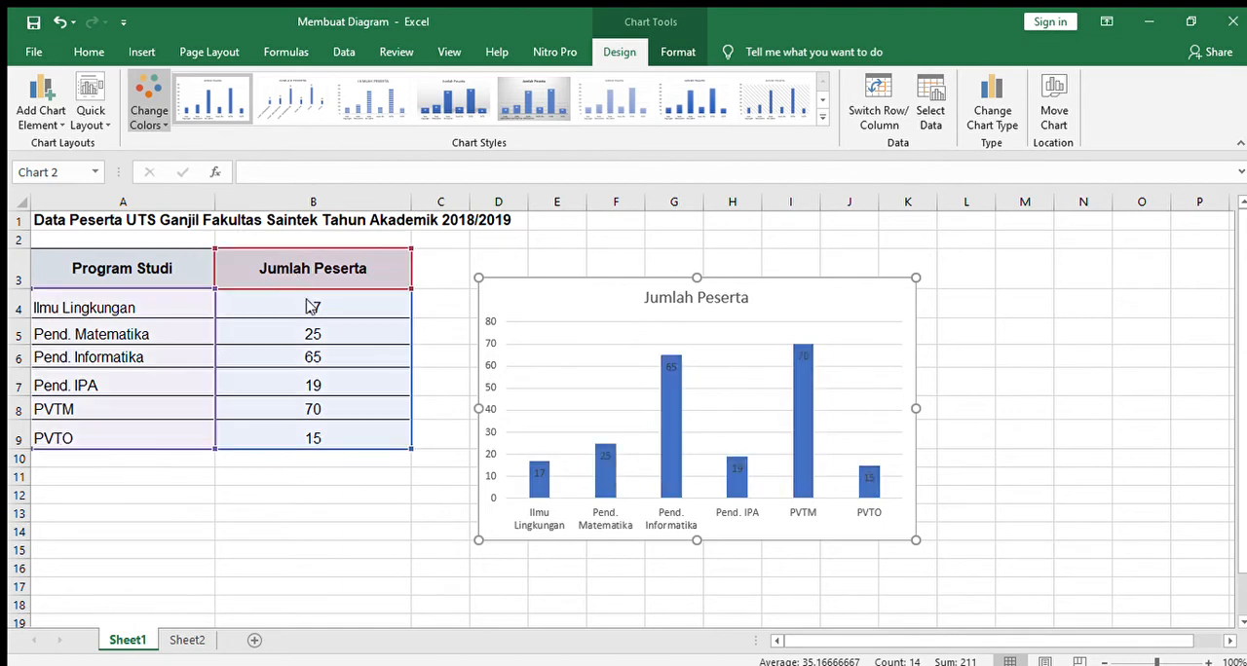
click(217, 285)
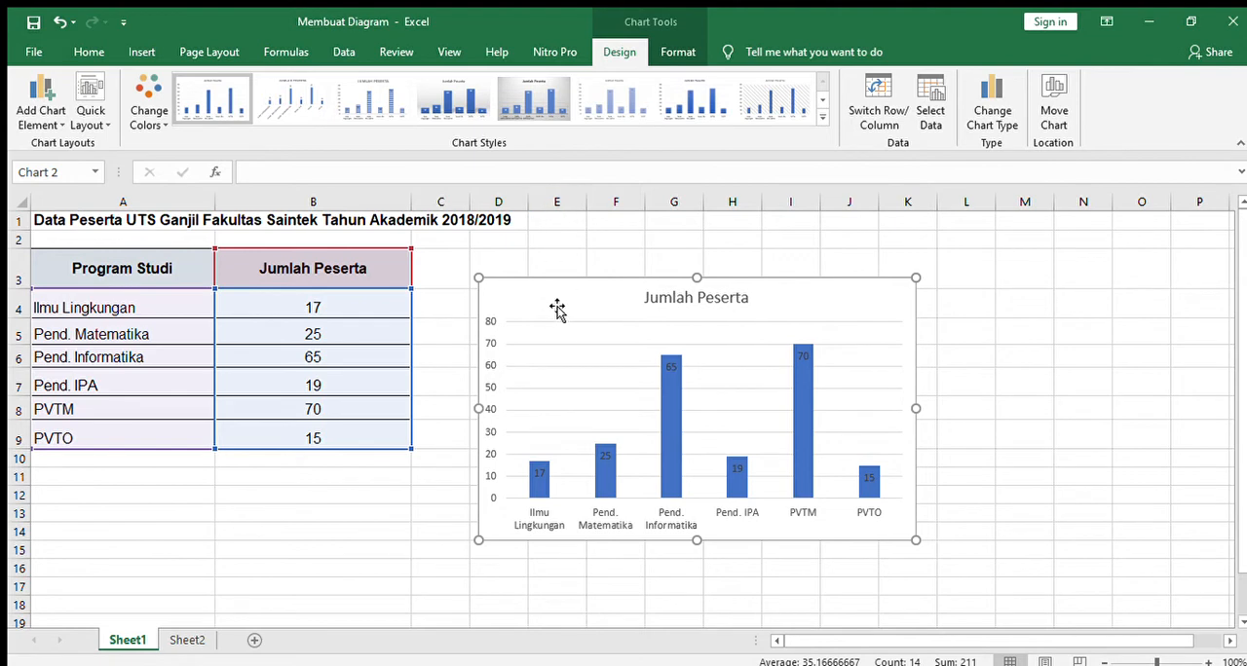
Step: Copy the full heading text from cell A1 for use as the chart title
click(657, 301)
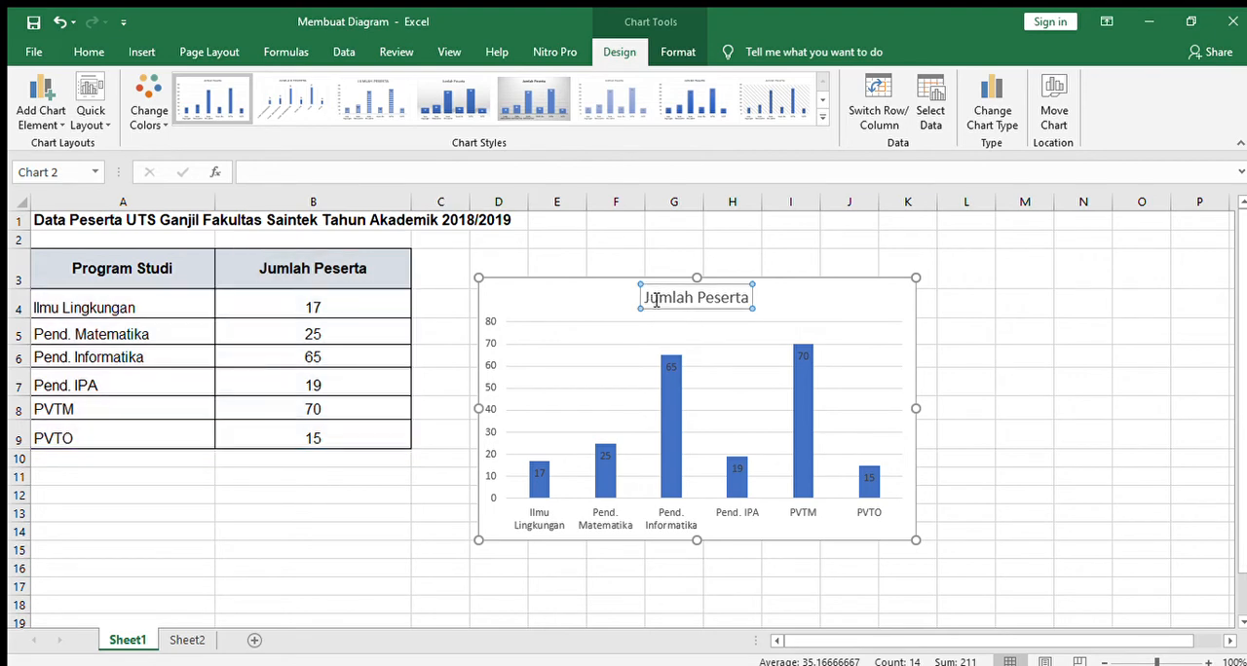
click(101, 222)
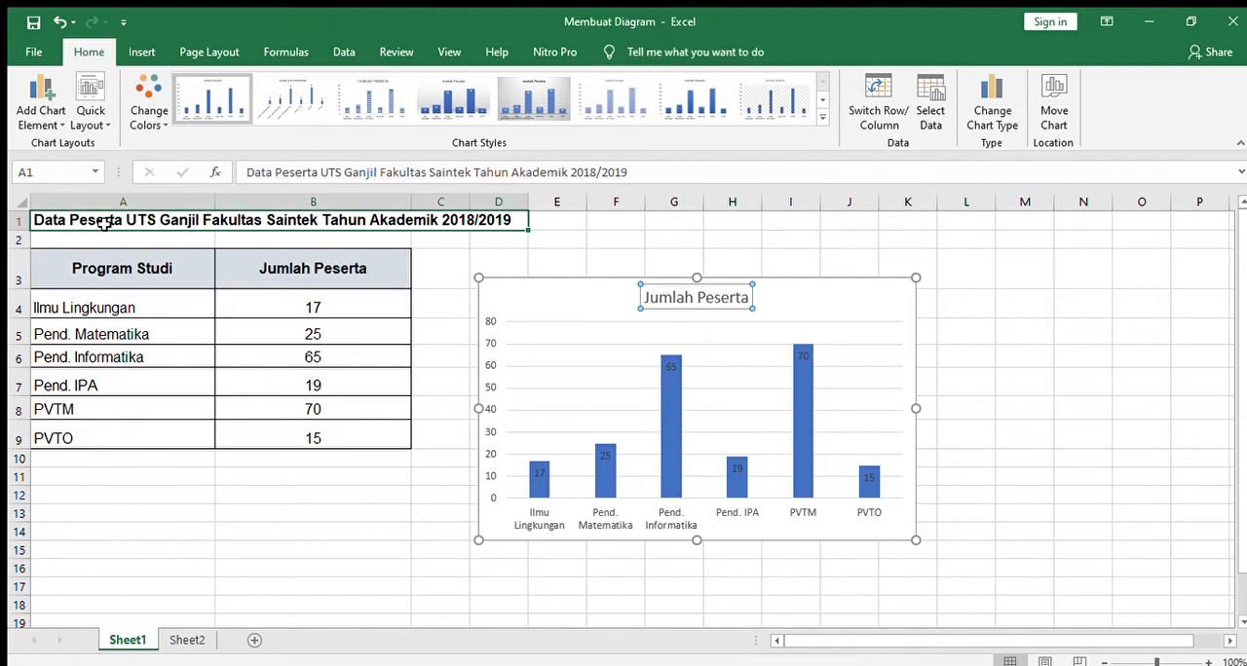
double_click(35, 220)
drag(35, 220, 444, 220)
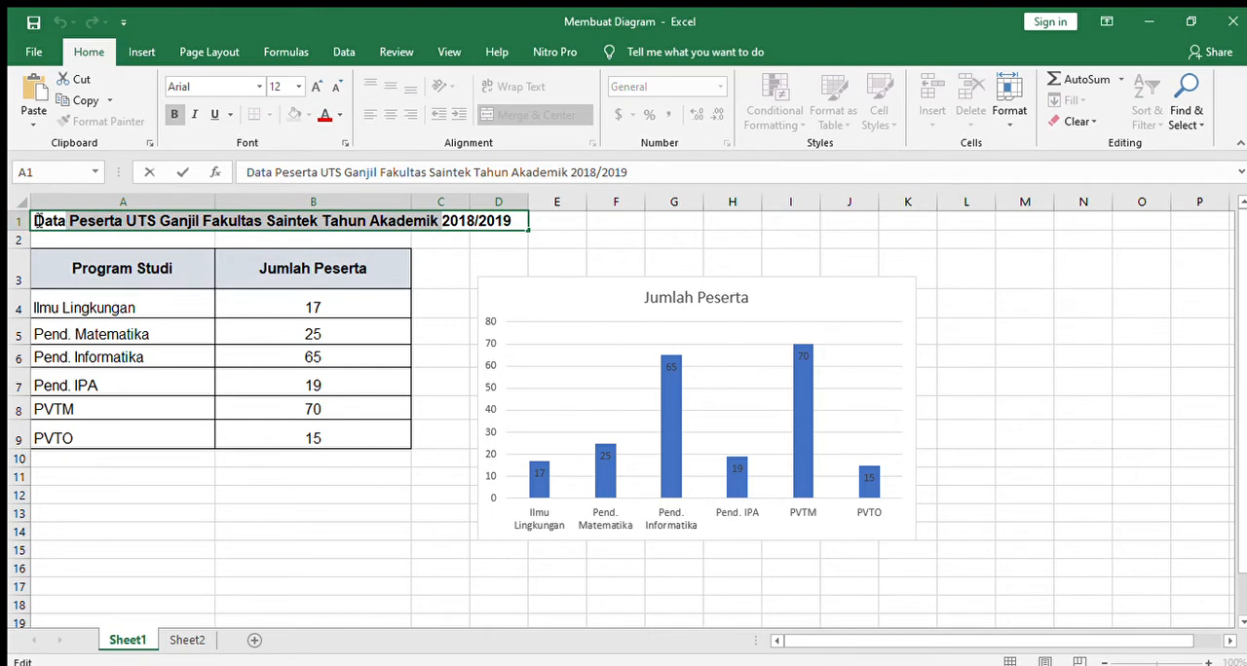
drag(35, 220, 506, 221)
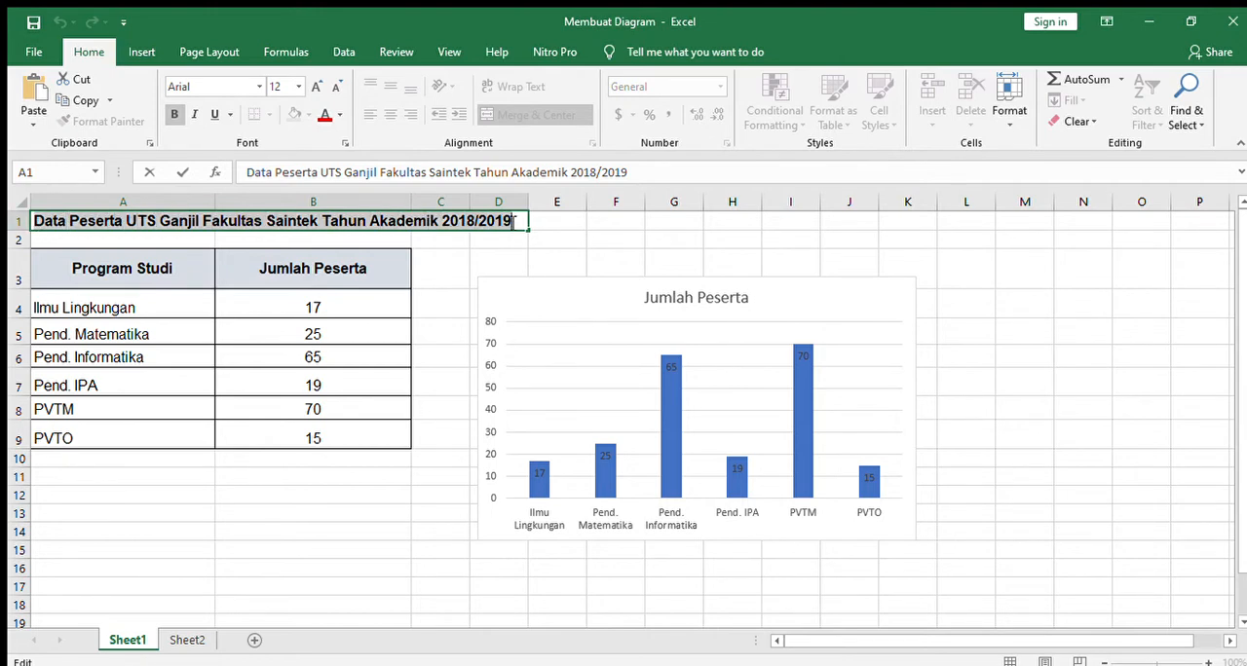
click(499, 222)
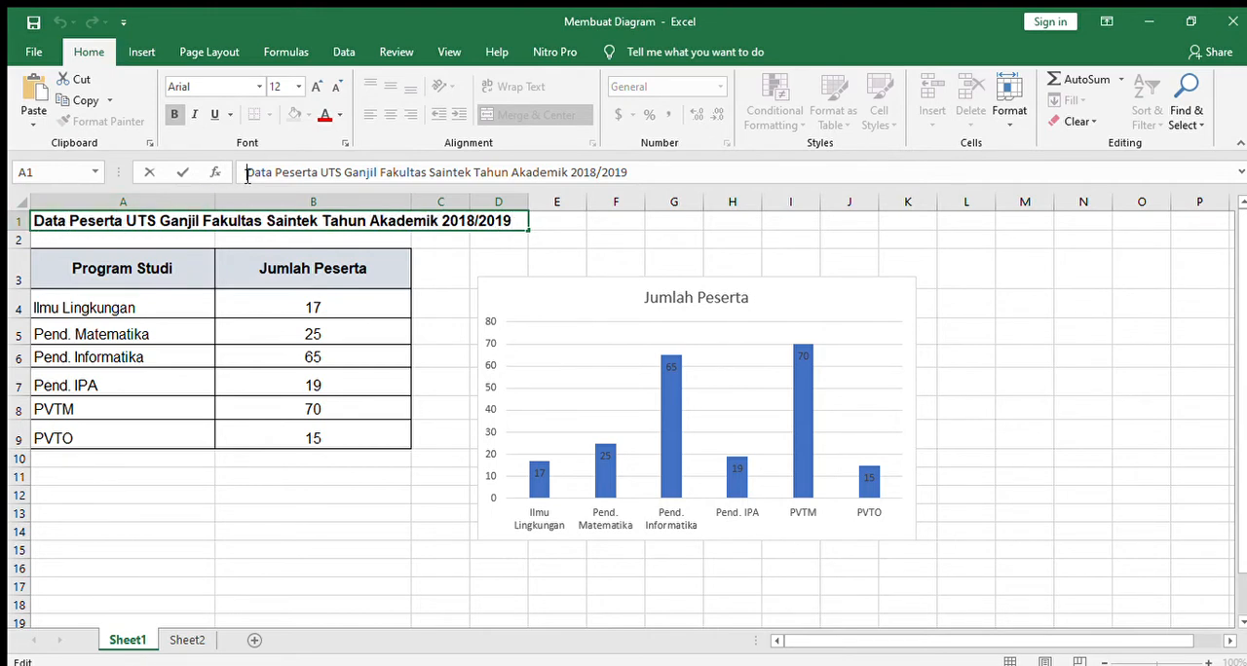
drag(248, 176, 685, 175)
key(ctrl+c)
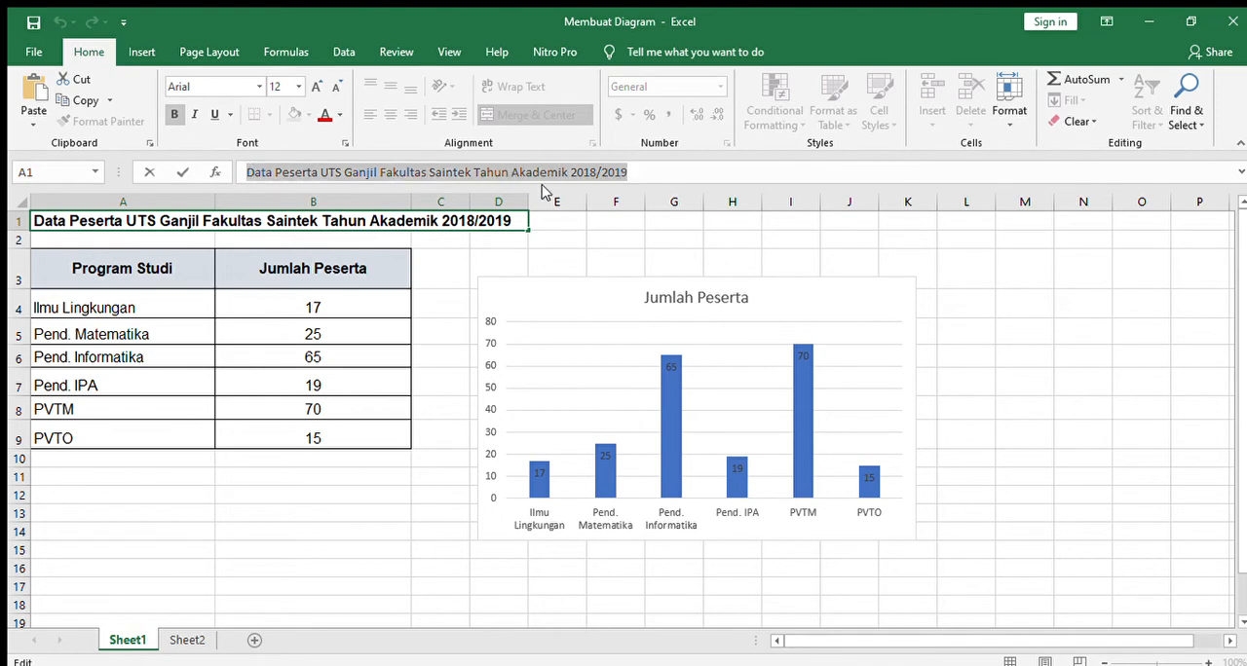
Step: Replace the chart title with the copied text "Data Peserta UTS Ganjil Fakultas Saintek Tahun Akademik 2018/2019"
click(673, 294)
double_click(673, 294)
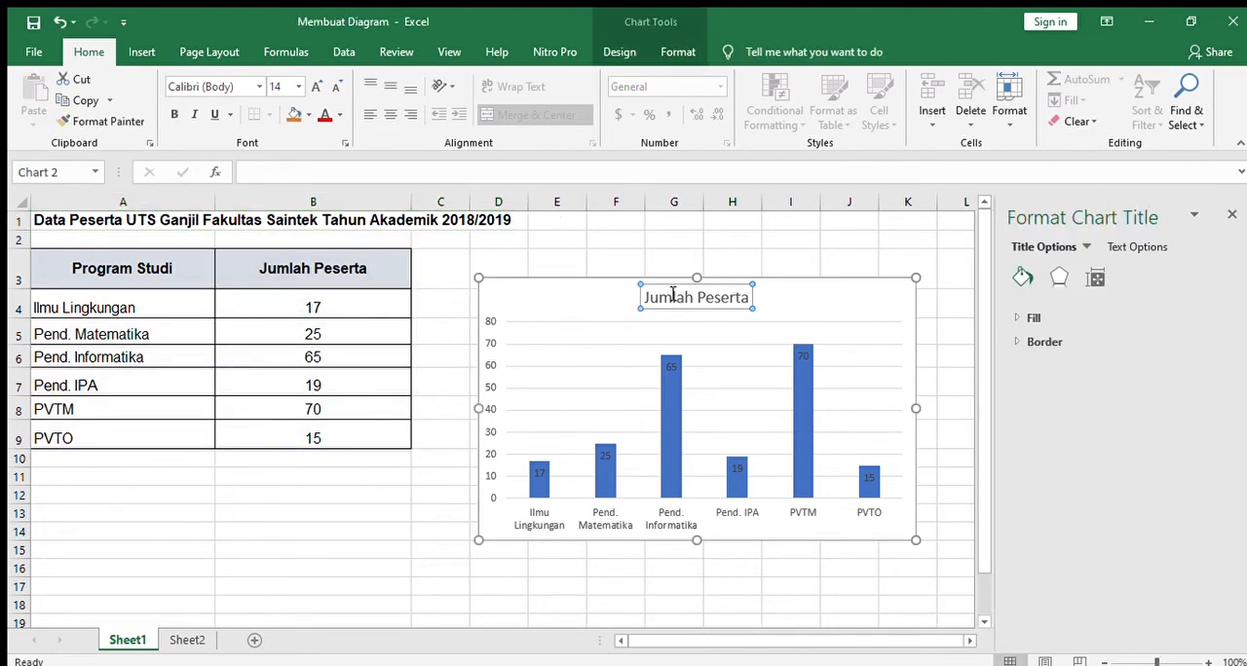
drag(643, 297, 748, 298)
click(748, 298)
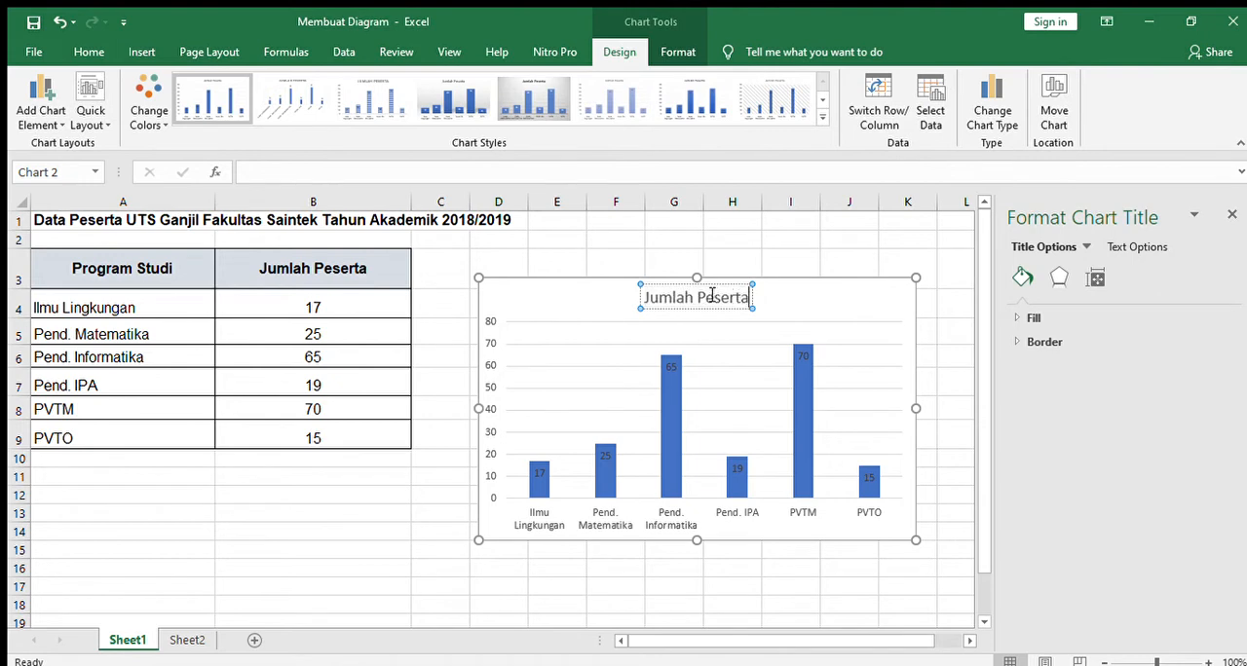
drag(647, 297, 737, 297)
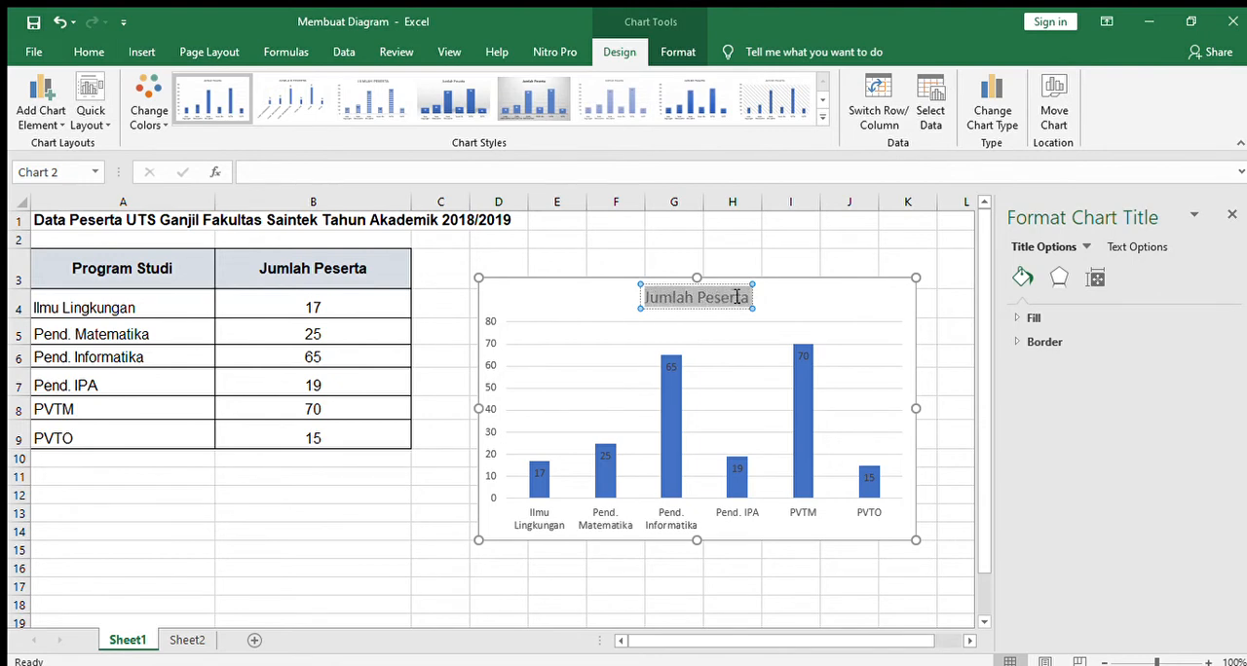
key(ctrl+v)
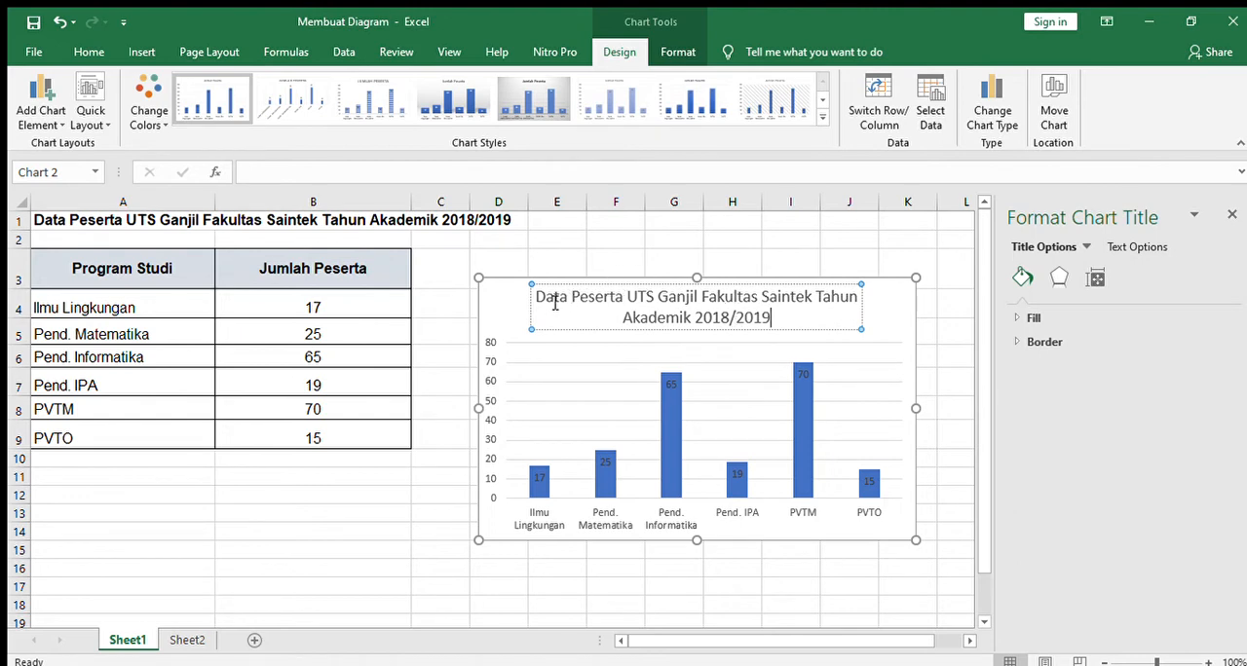
click(692, 335)
click(950, 441)
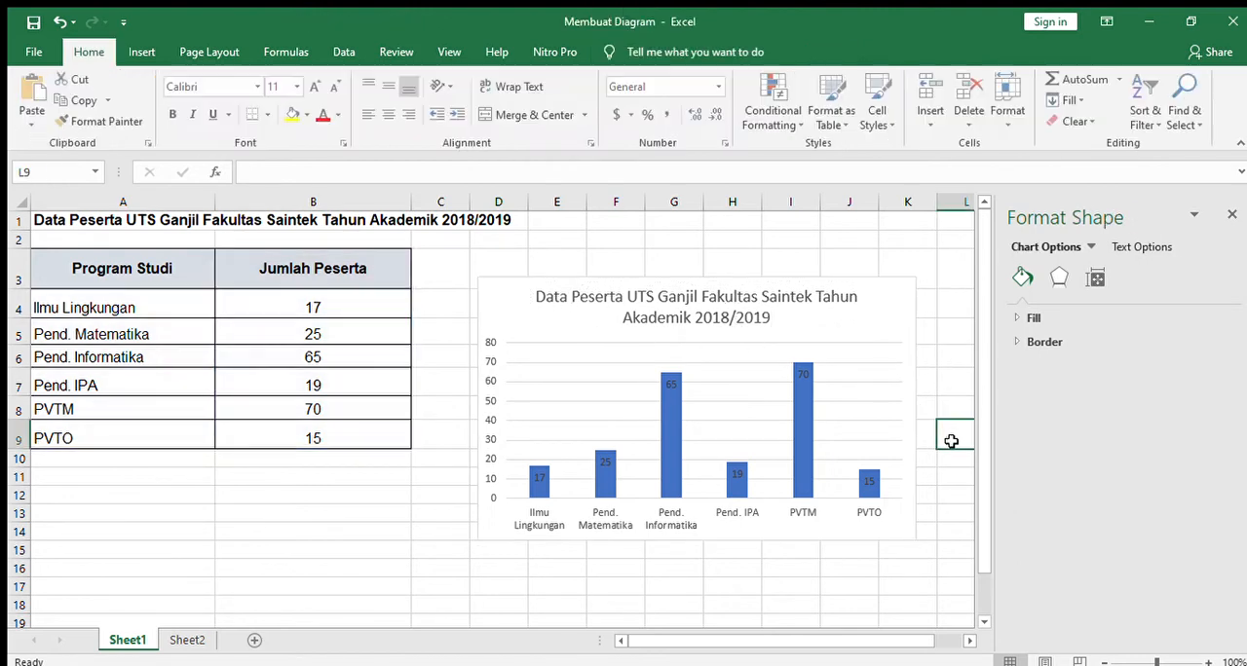
Step: Close the Format Shape pane and bring the whole table and chart back into view
double_click(951, 441)
click(1231, 213)
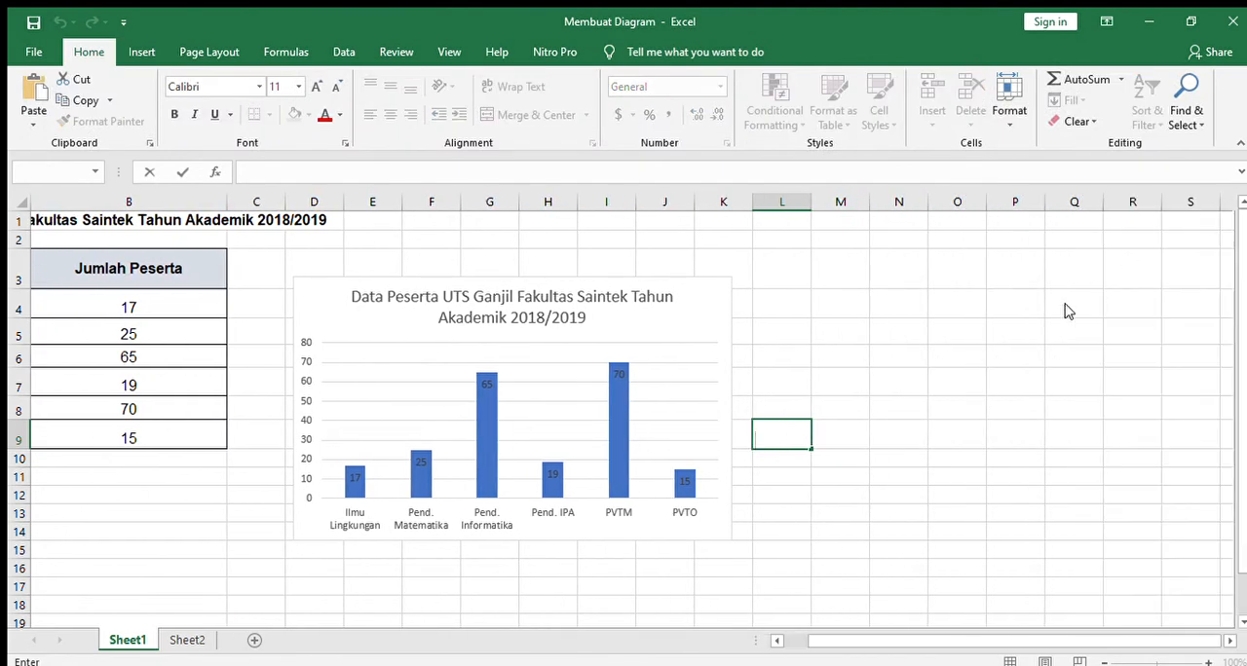
click(792, 643)
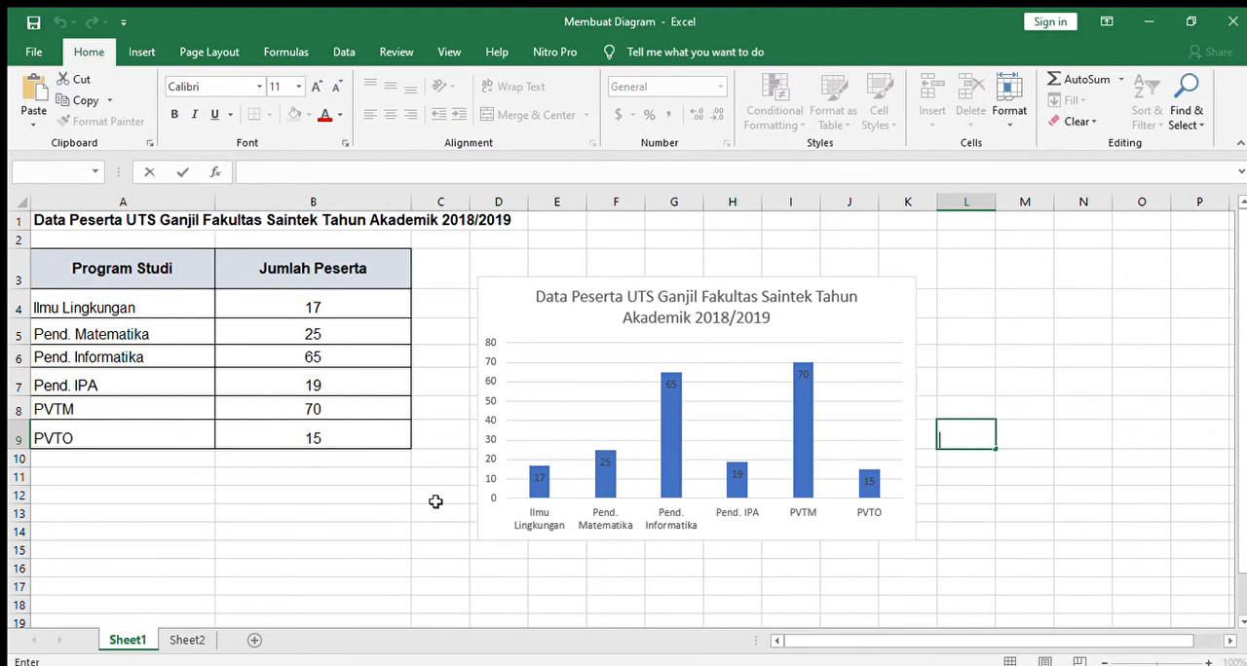
Step: Add horizontal and vertical axis titles to the column chart and select the vertical one
click(123, 273)
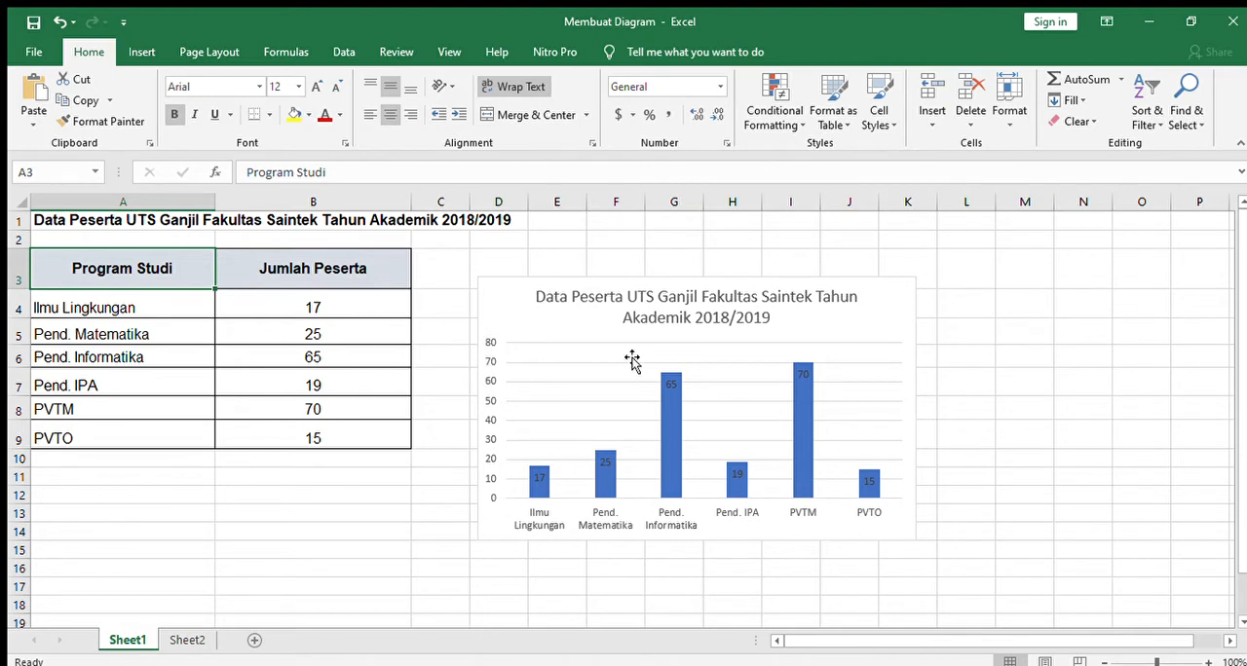
double_click(781, 298)
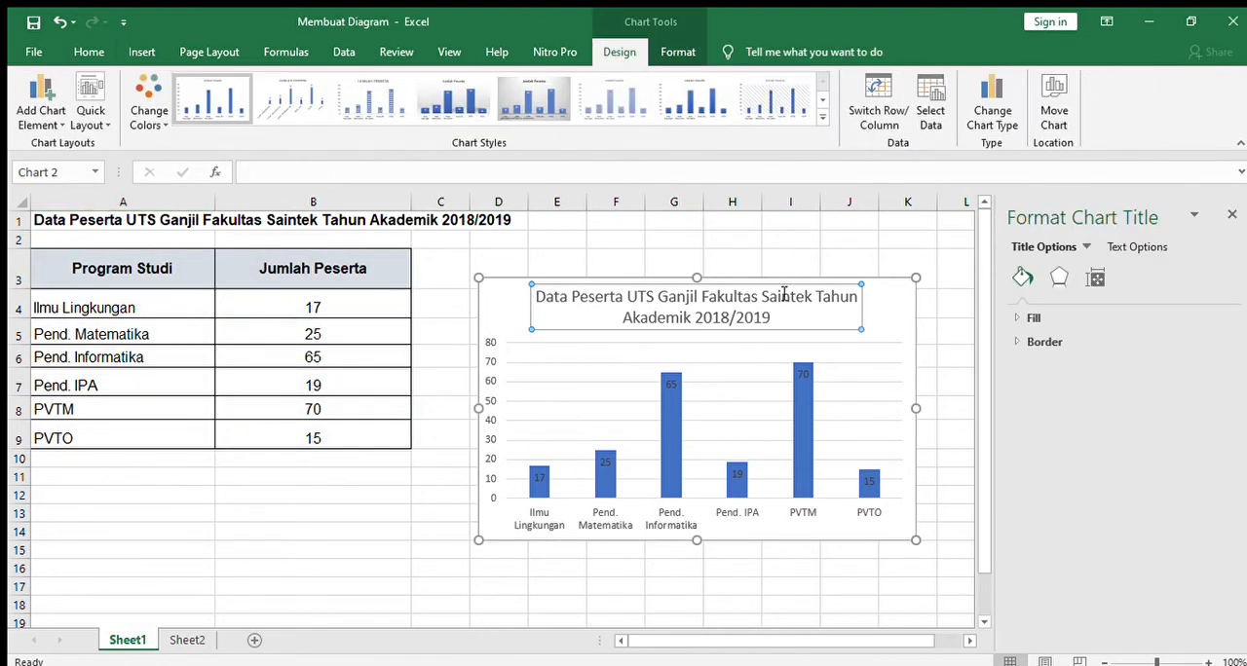
click(906, 285)
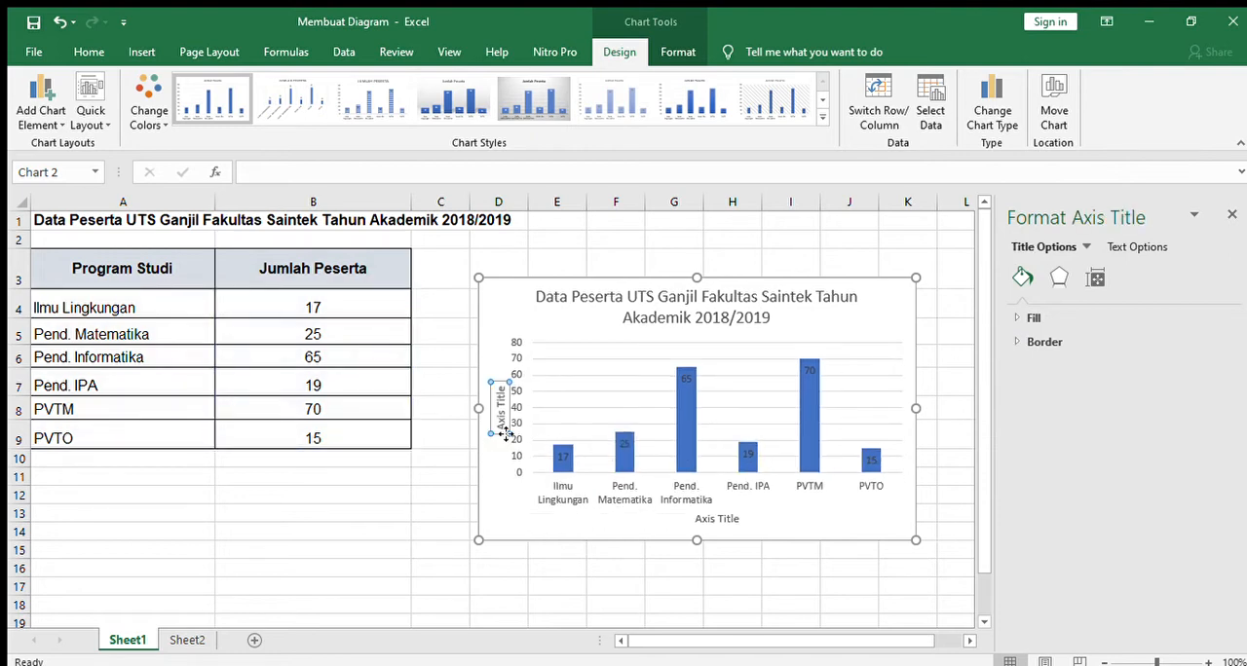
drag(501, 429, 508, 387)
click(508, 388)
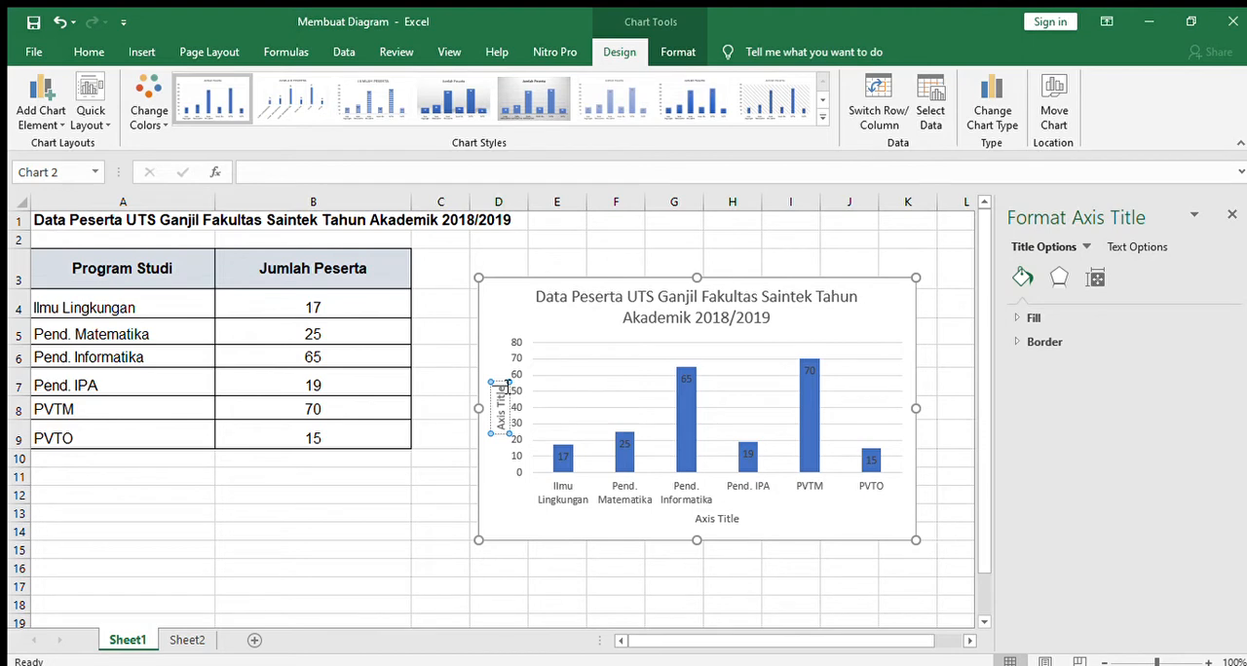
Step: Copy the heading text from cell A3 and use it as the horizontal axis title, entered as "Program Stud"
click(83, 268)
double_click(77, 269)
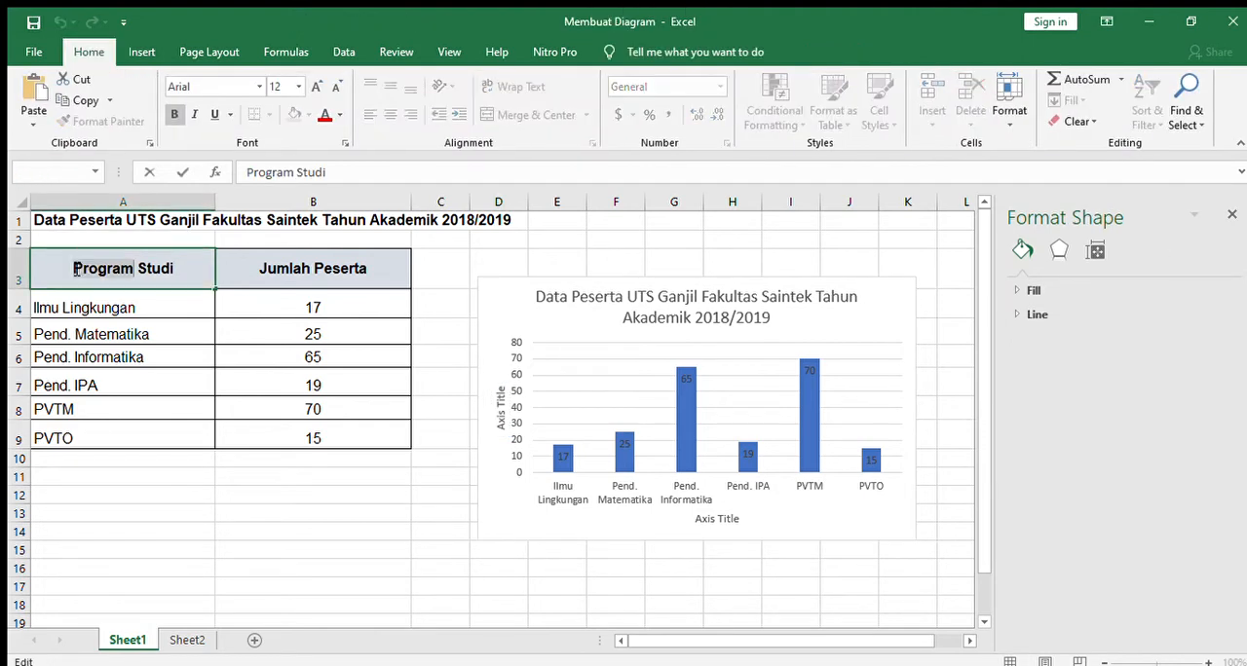
drag(104, 273, 172, 269)
click(499, 409)
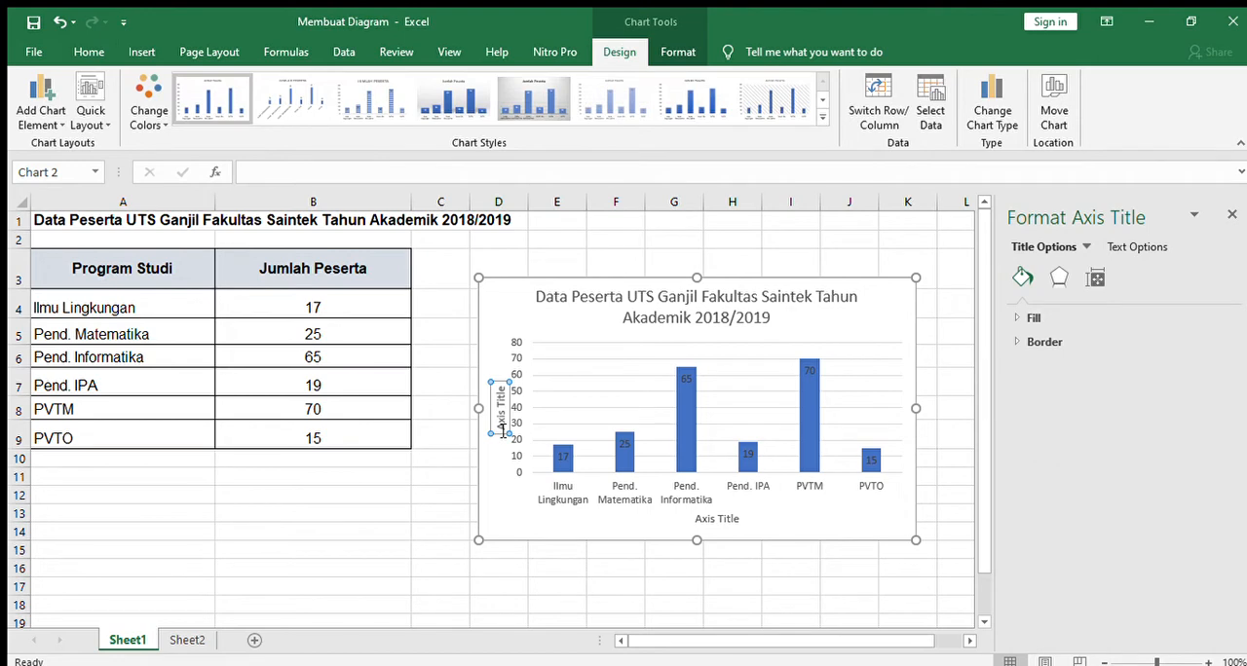
click(706, 520)
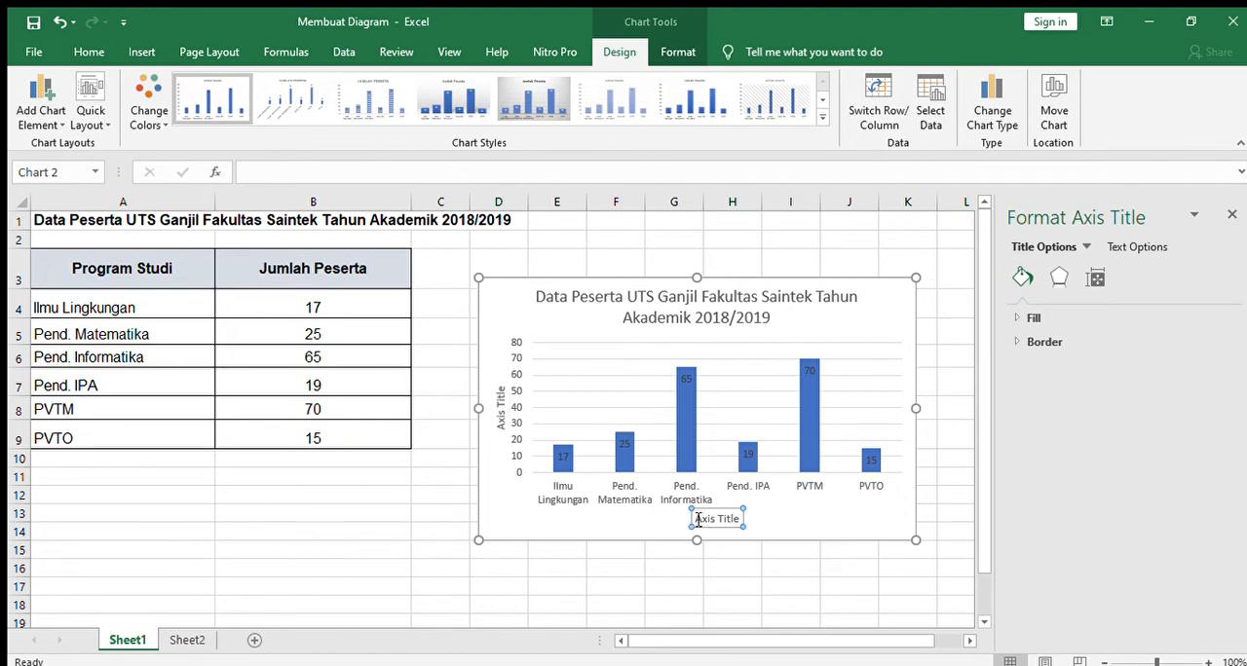
drag(697, 519, 749, 522)
text(Program Studi)
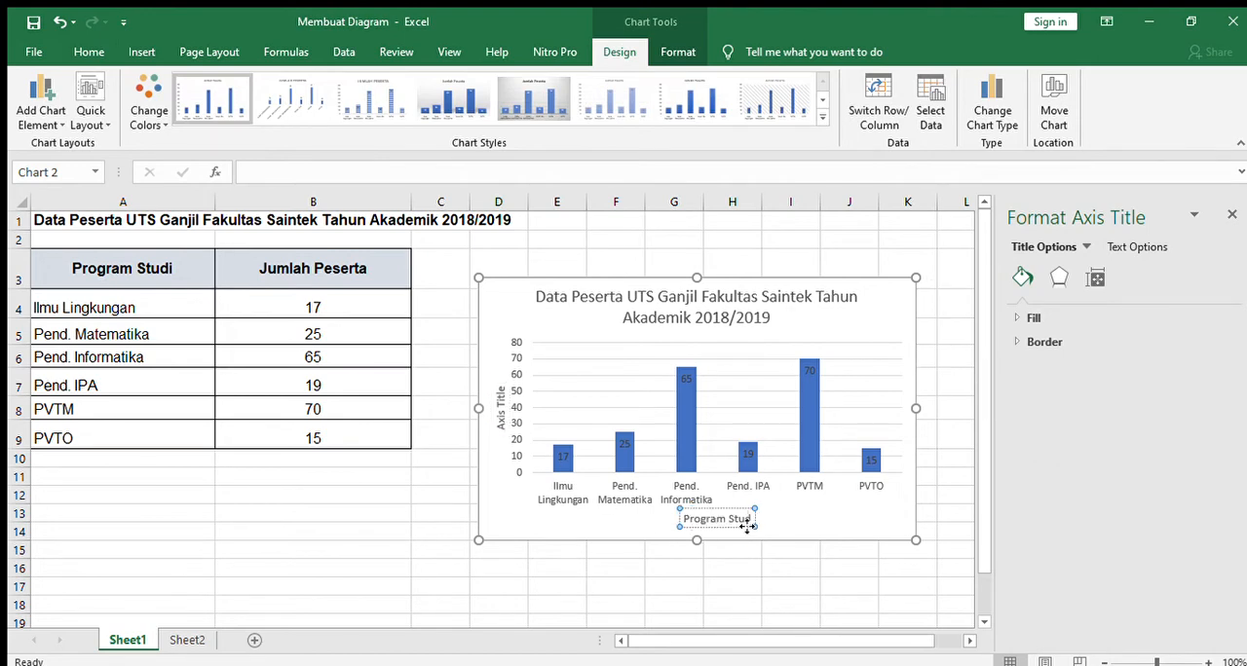
click(615, 527)
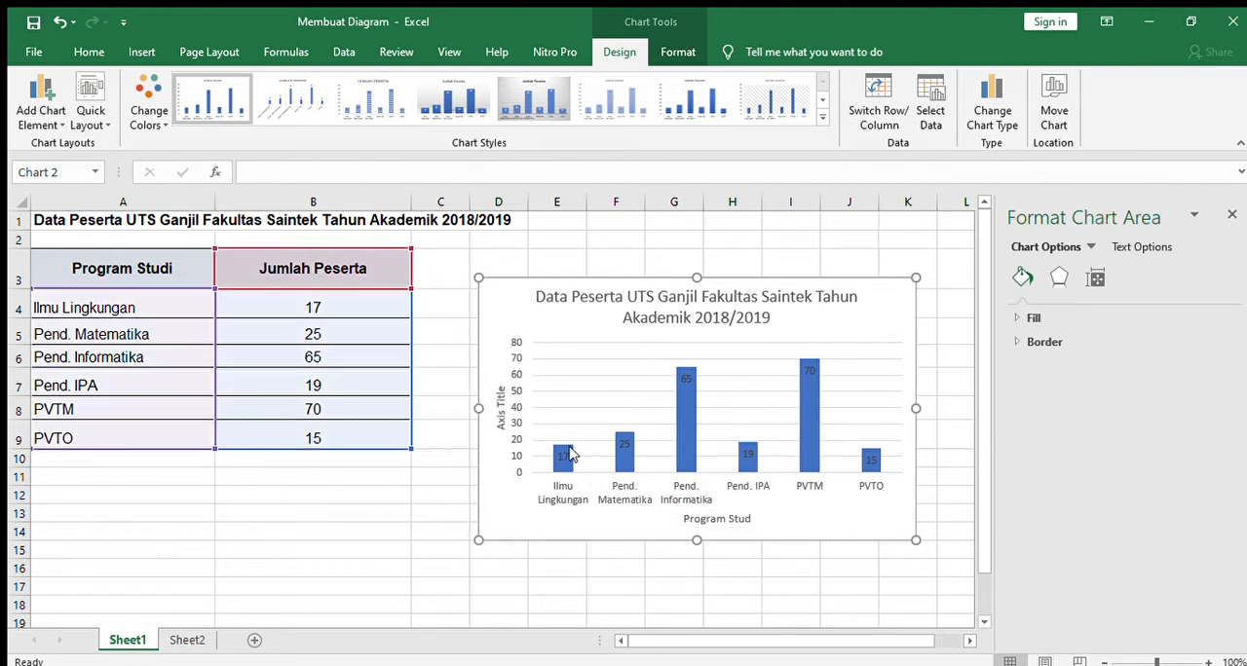
Step: Copy "Jumlah Peserta" from cell B3 and use it as the vertical axis title of the column chart
double_click(267, 274)
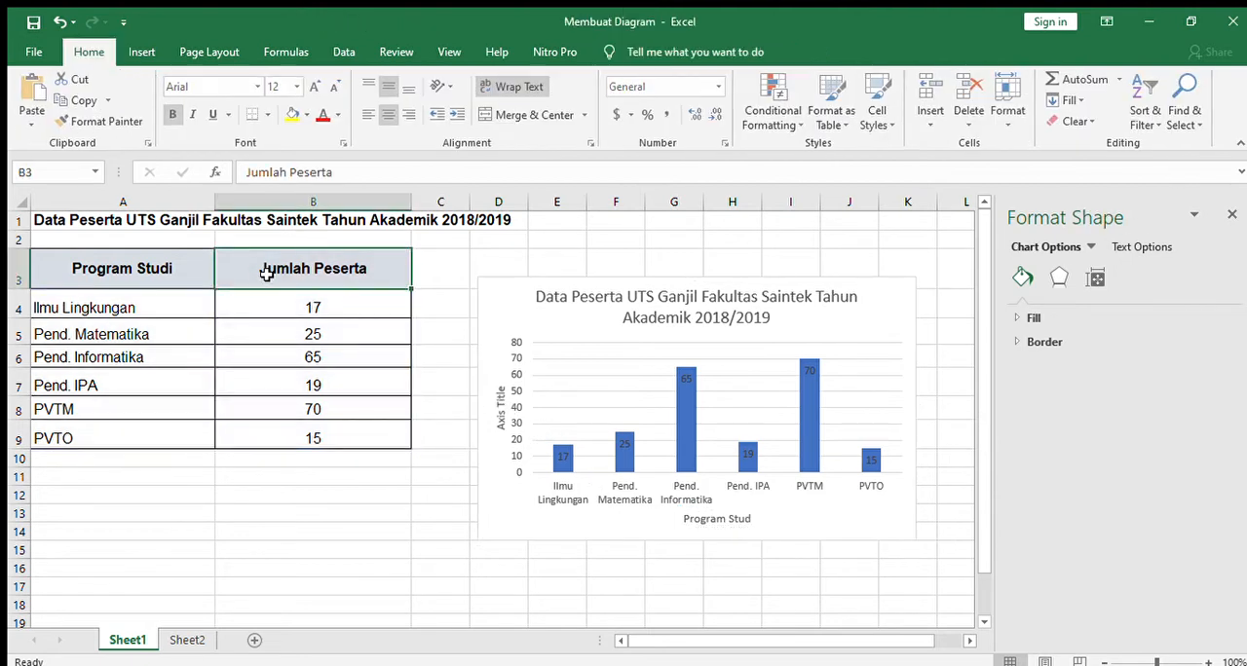
click(262, 272)
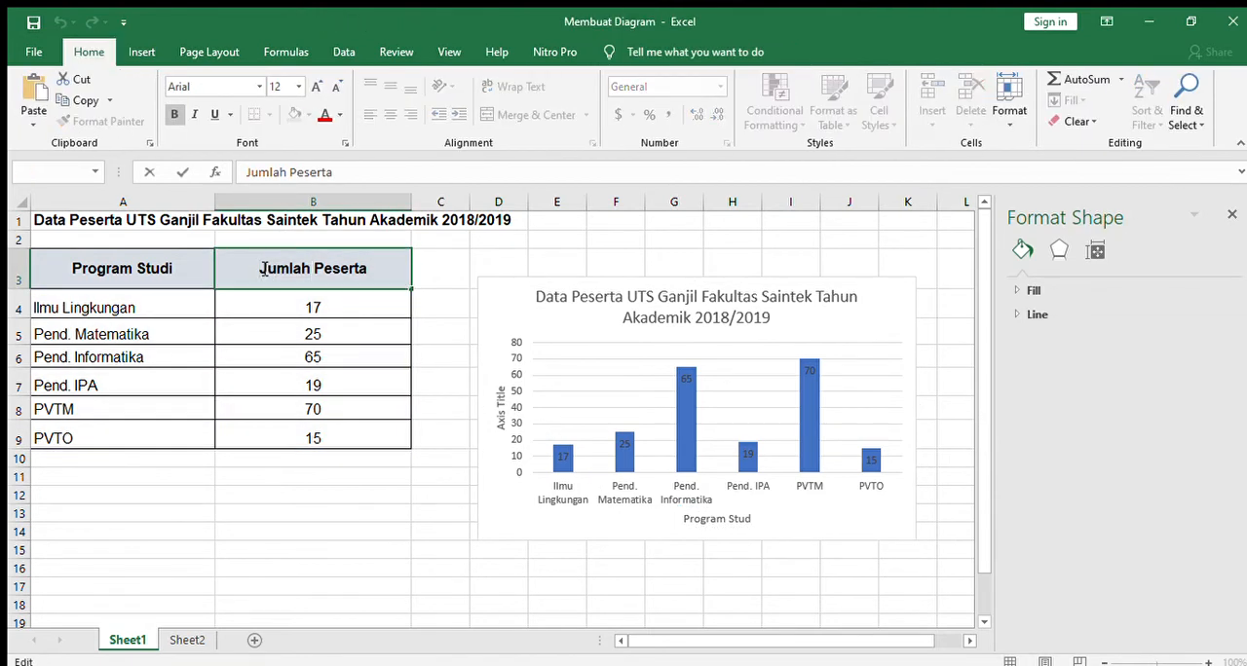
drag(262, 272, 363, 270)
key(ctrl+c)
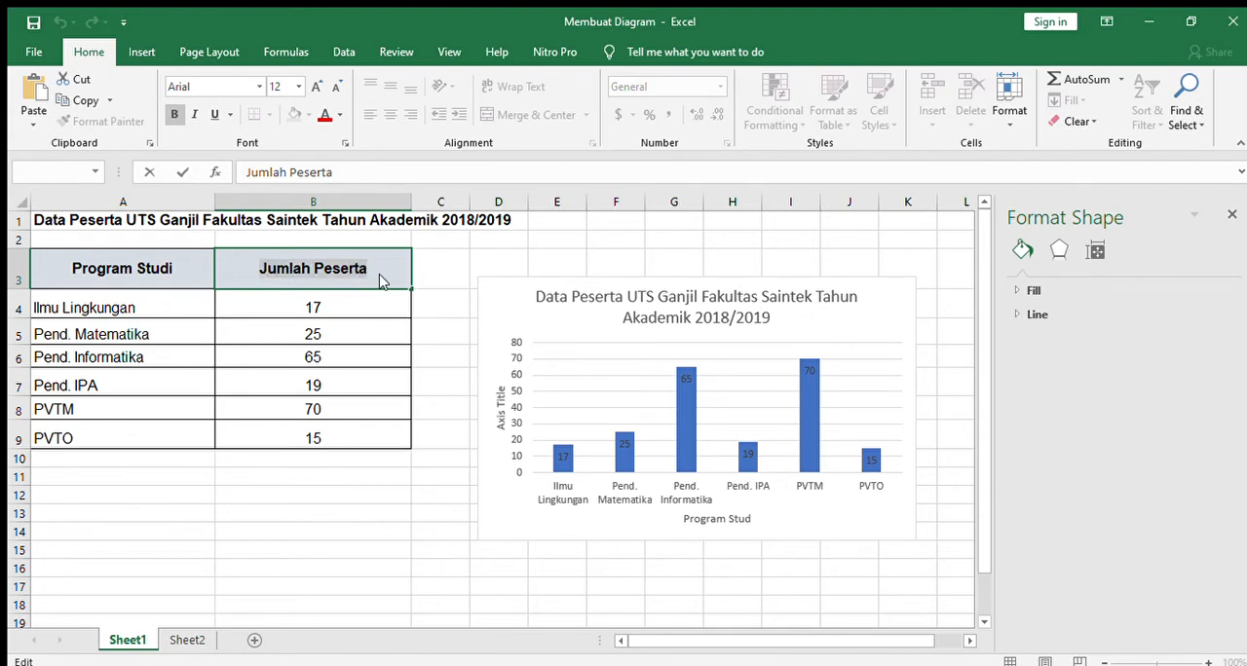
click(501, 419)
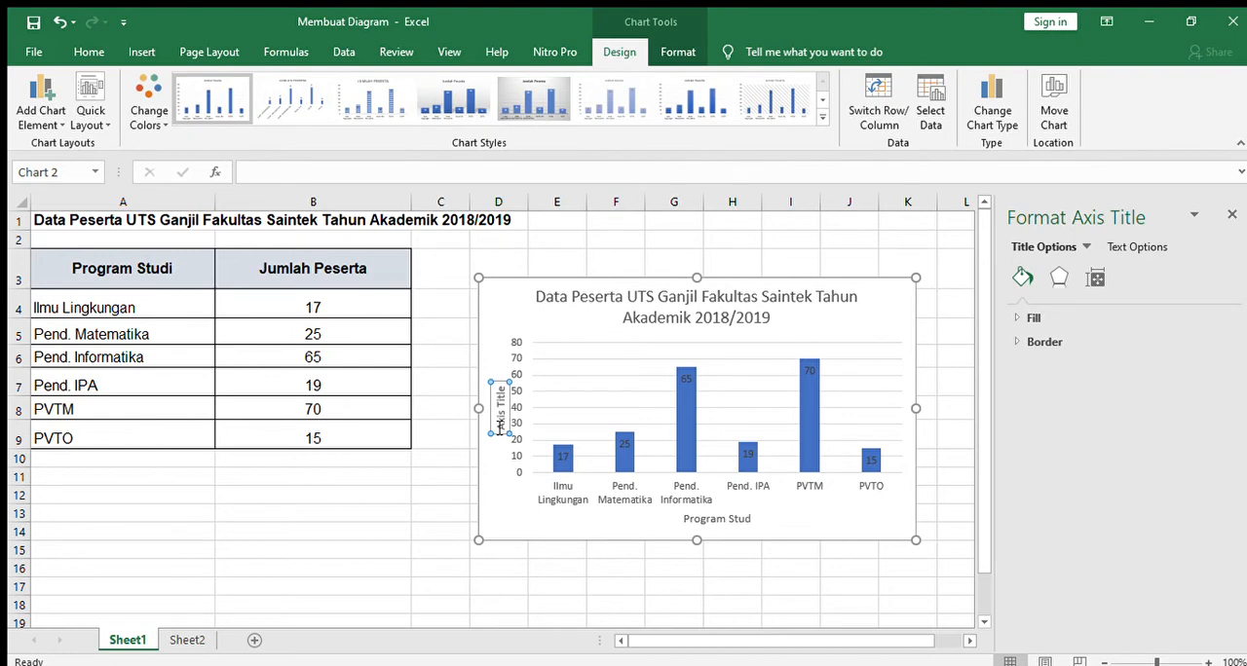
drag(500, 426, 503, 392)
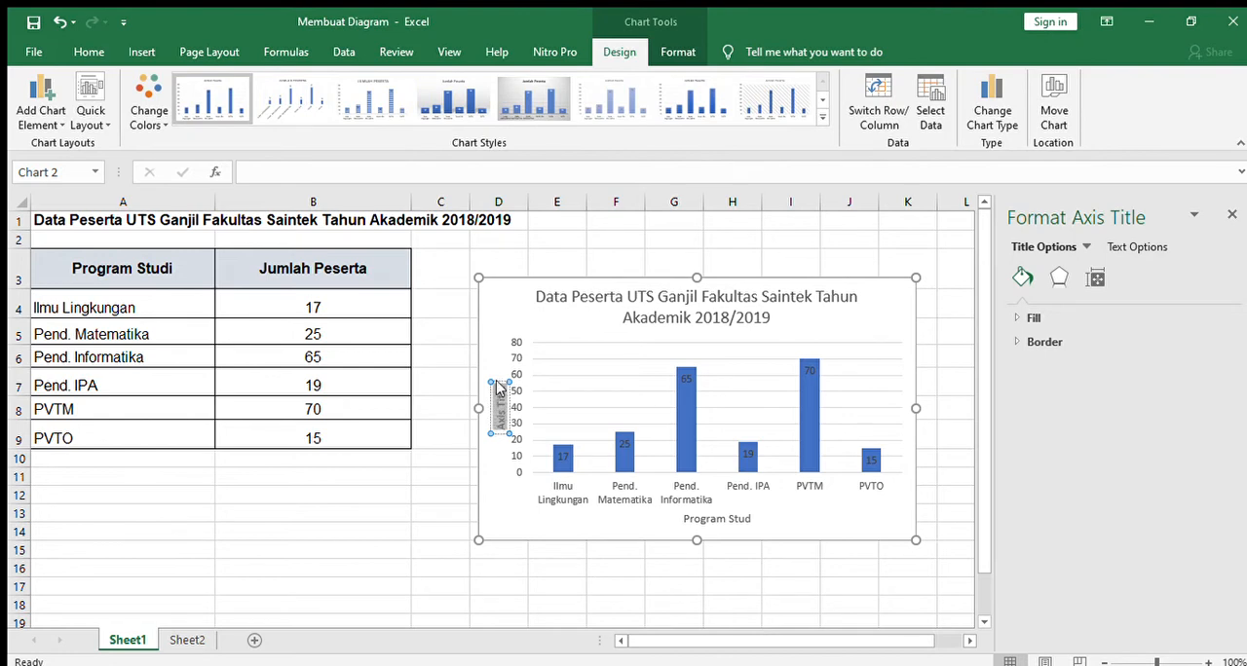
key(ctrl+v)
click(459, 546)
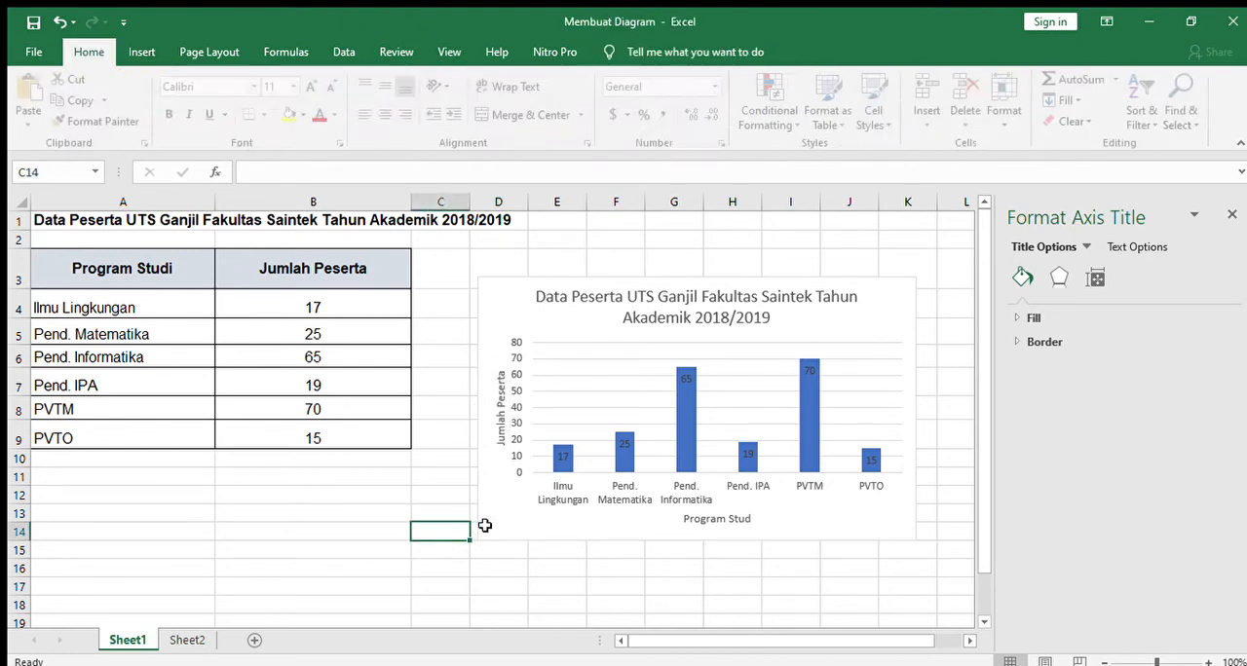
Step: Close the formatting pane and set all text of the column chart to Arial, size 11
click(516, 289)
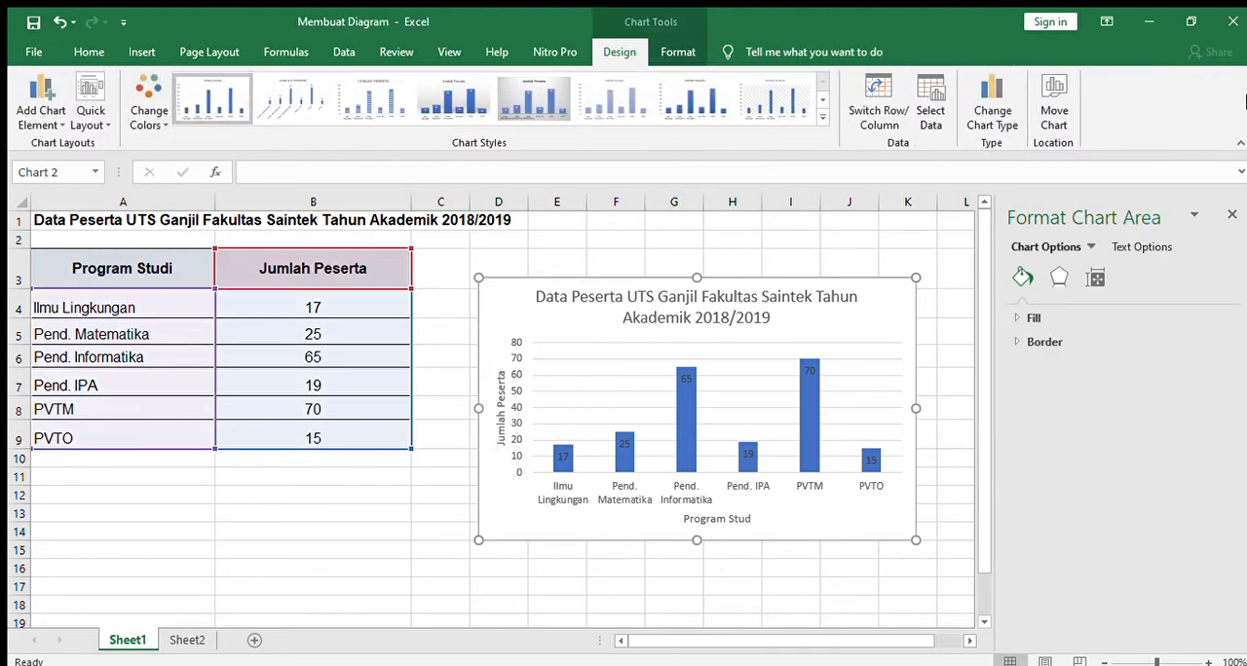
click(1232, 214)
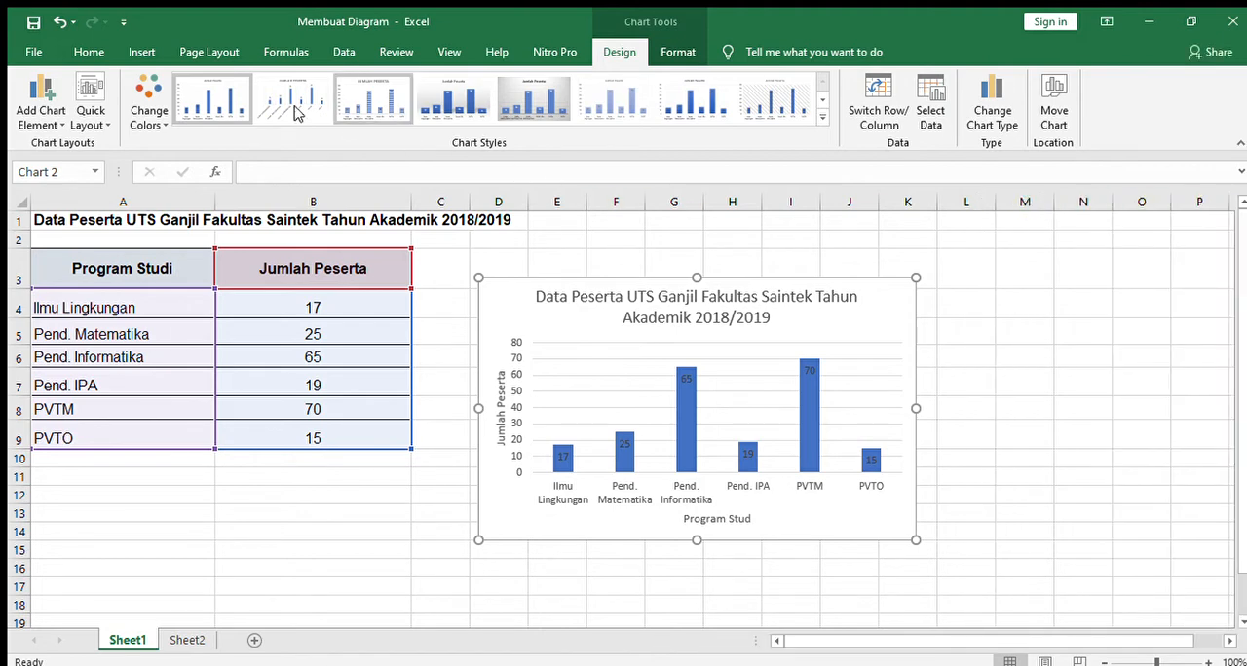
click(89, 52)
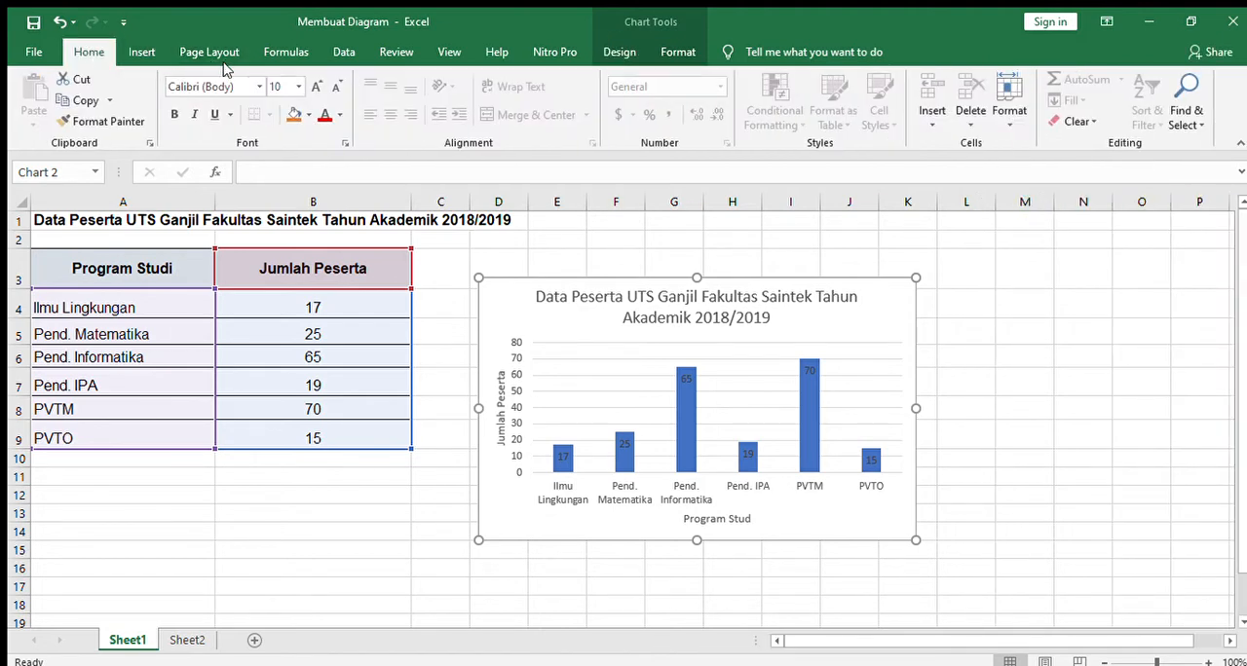
click(310, 86)
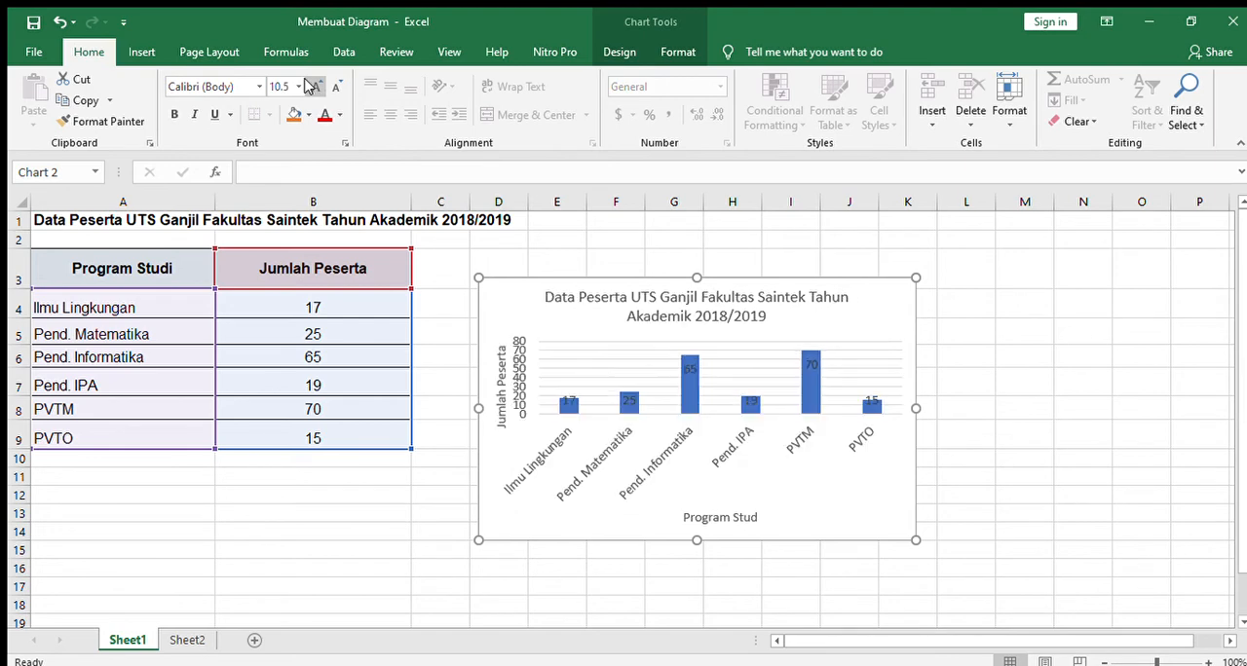
click(210, 86)
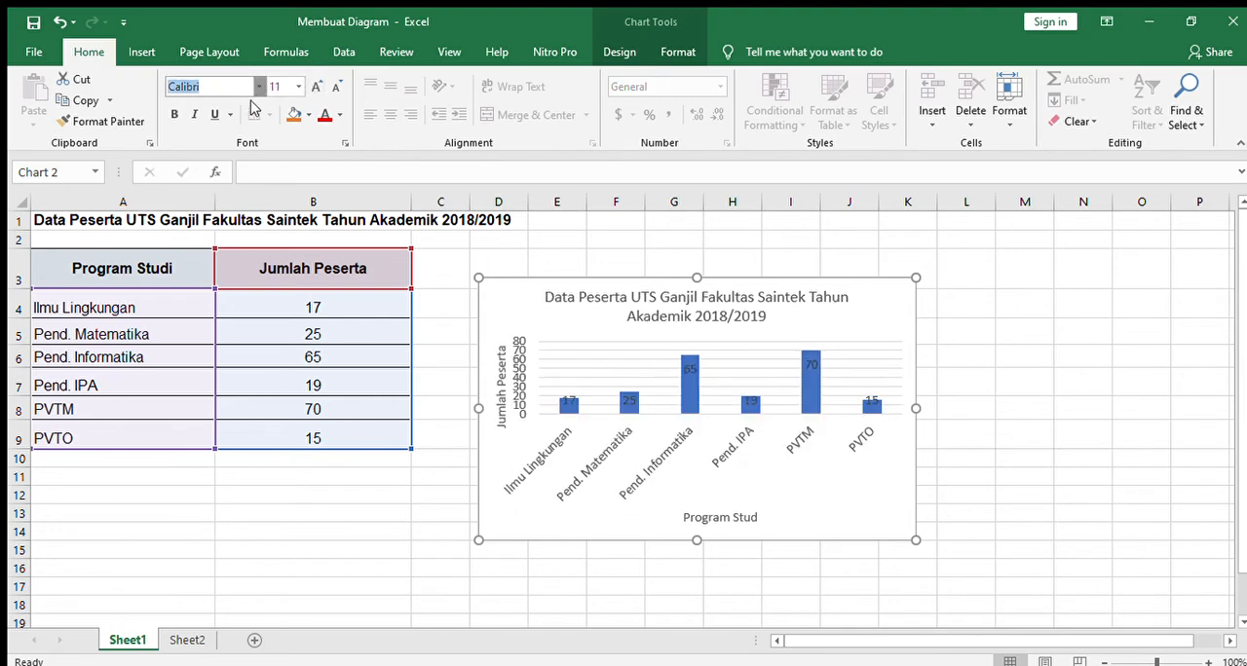
text(Arial)
key(Return)
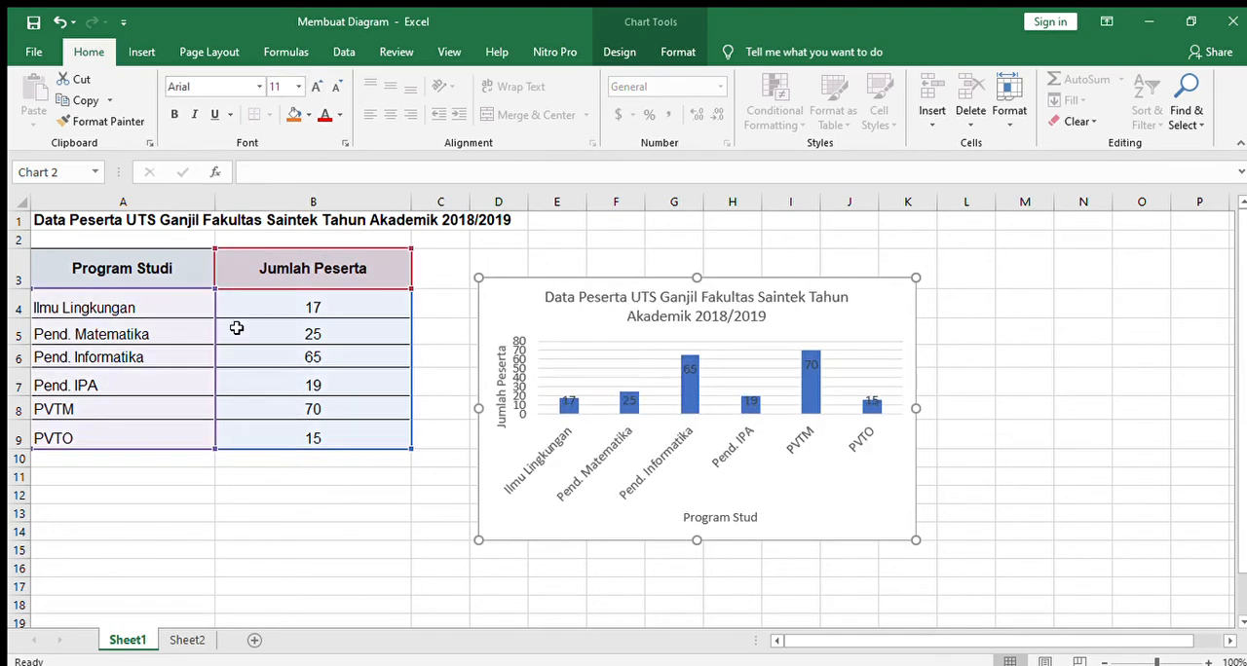
Step: Enlarge the column chart so it reaches about column M and row 16, and make all its text black
drag(916, 410, 956, 409)
drag(955, 539, 1024, 574)
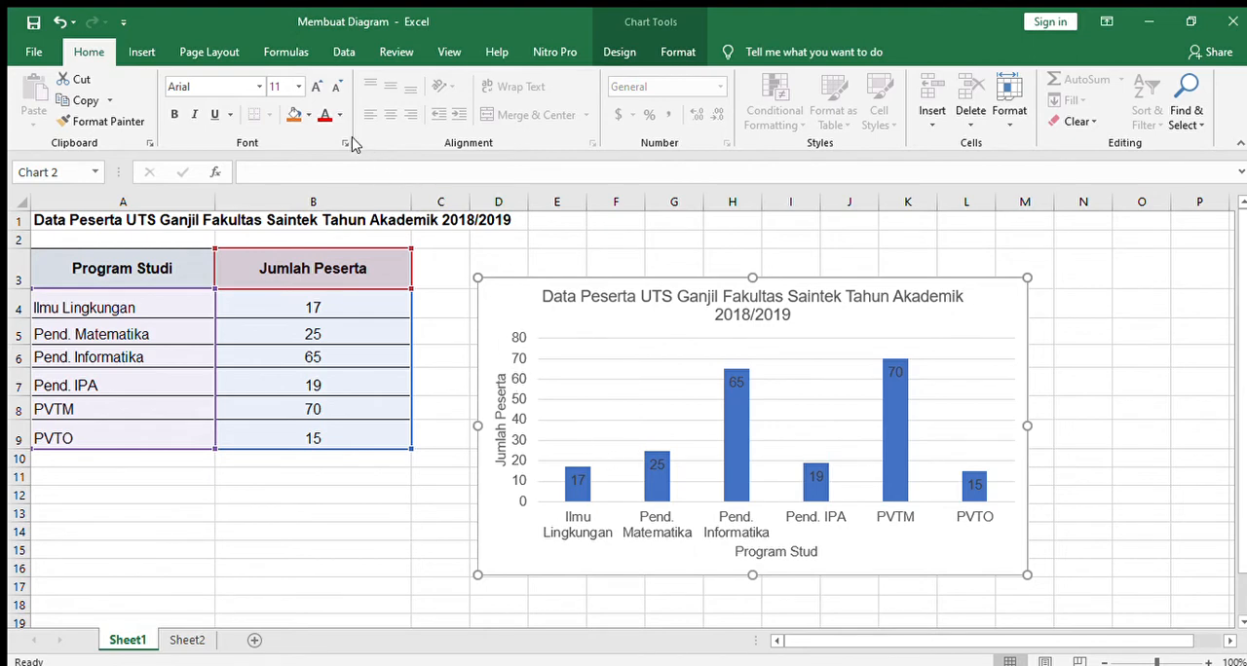
click(324, 116)
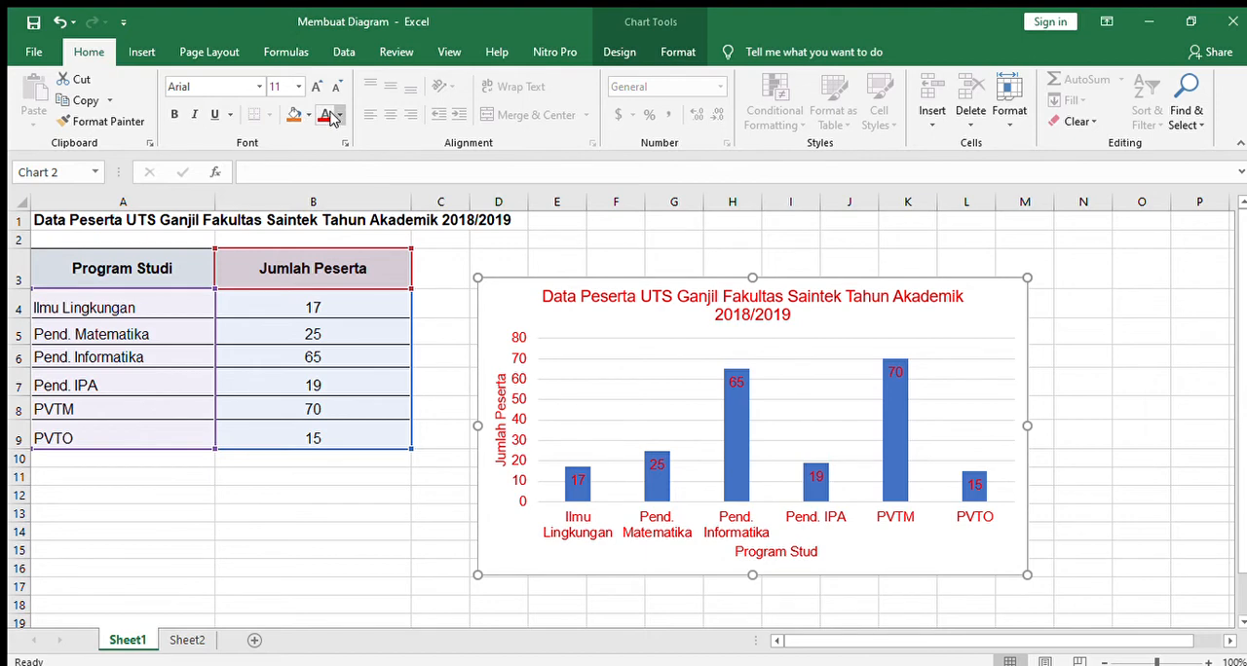
key(ctrl+z)
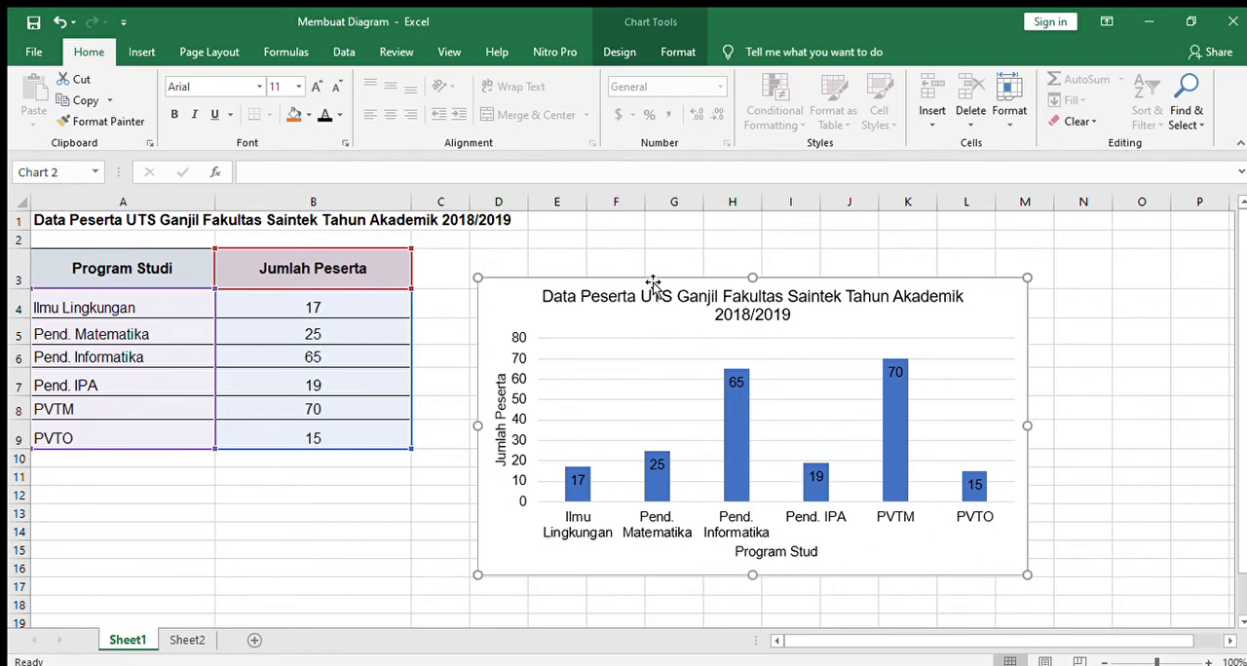
Step: Move the column chart far away from the table so it starts at about column O, freeing the space beside the data
drag(652, 285, 848, 232)
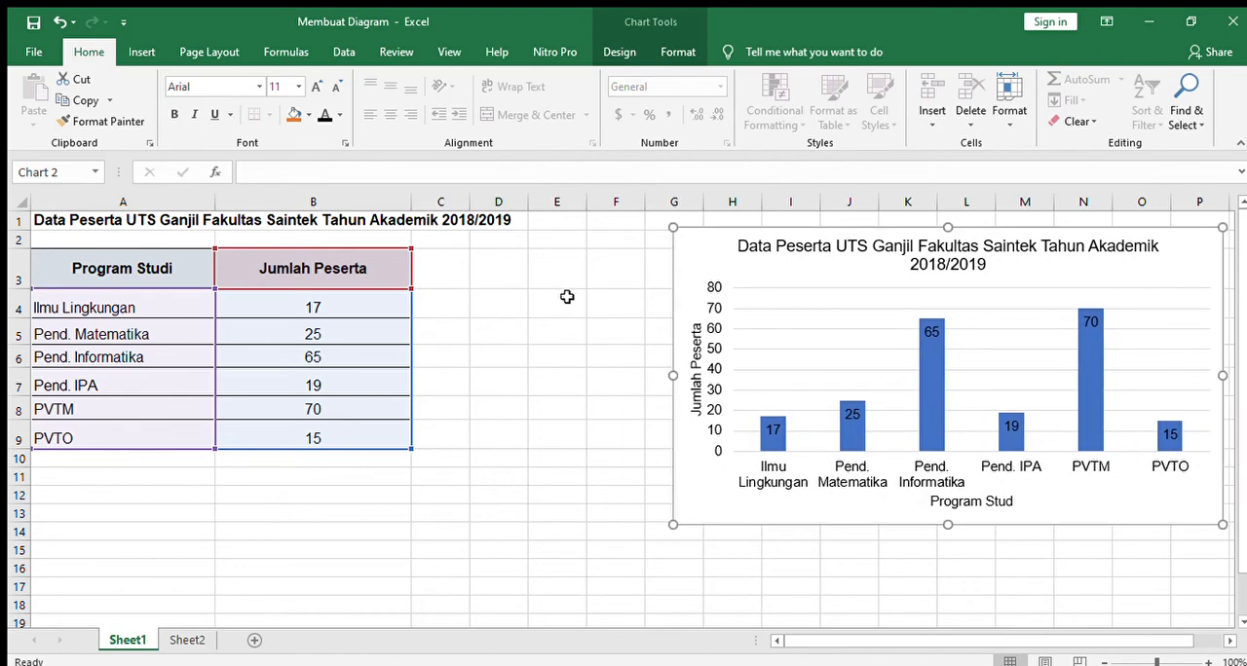
click(814, 237)
drag(817, 243, 882, 248)
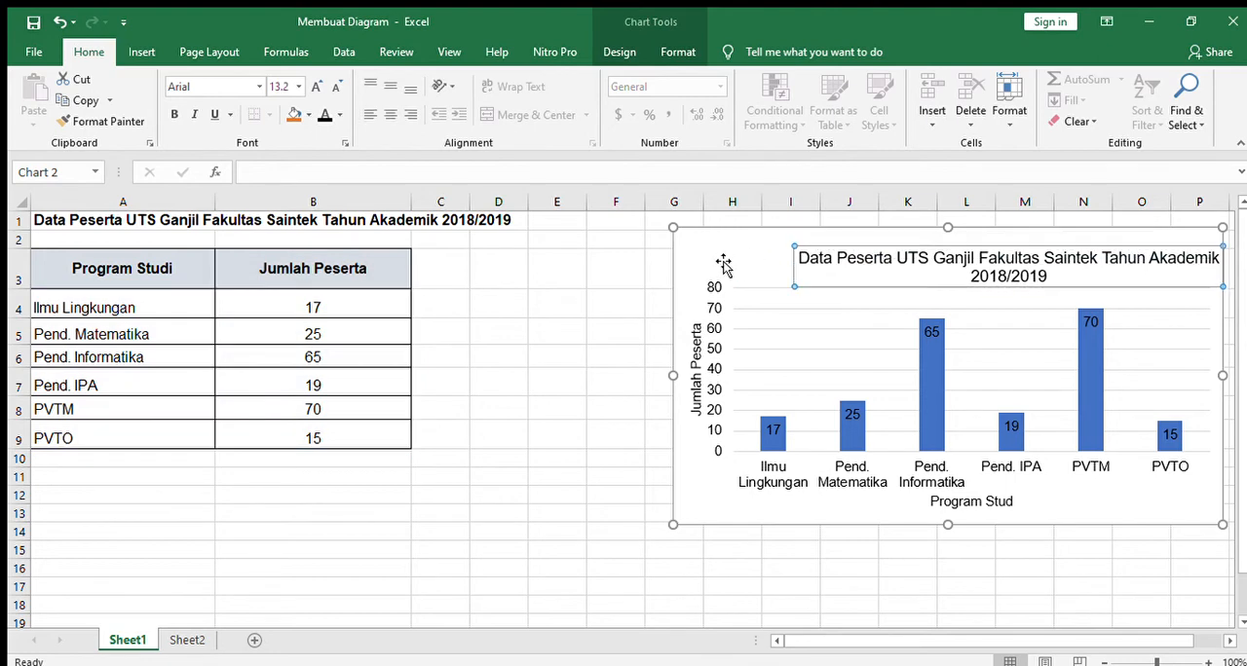
click(59, 21)
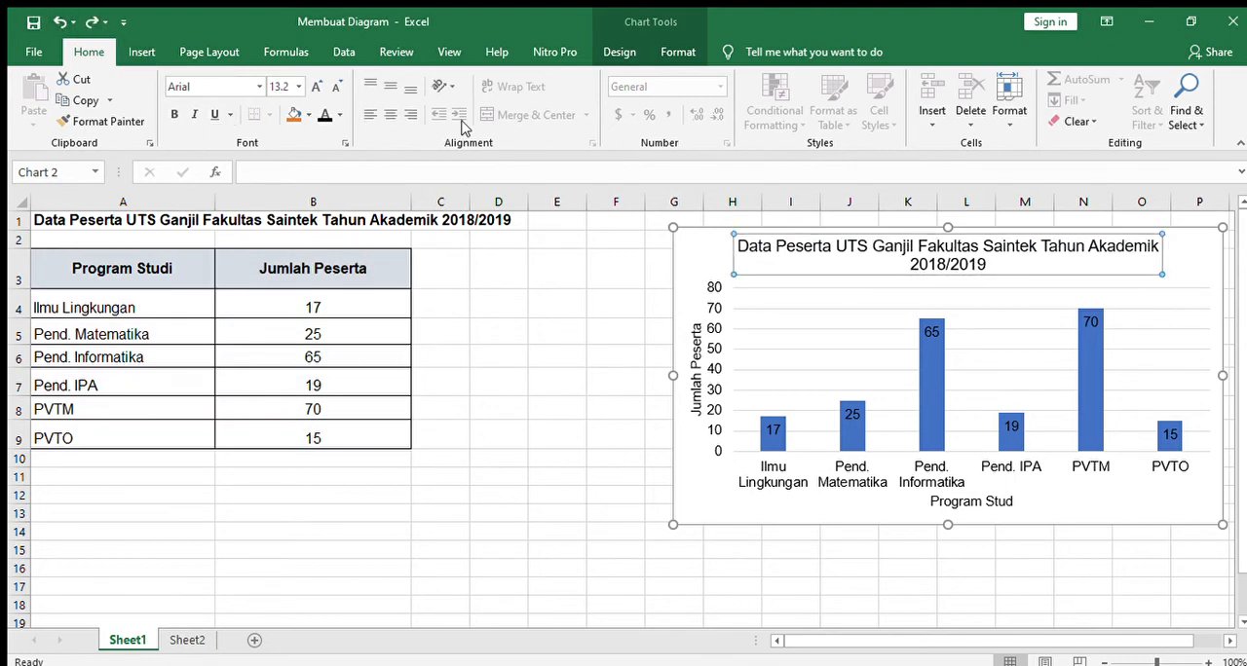
drag(715, 234, 1178, 214)
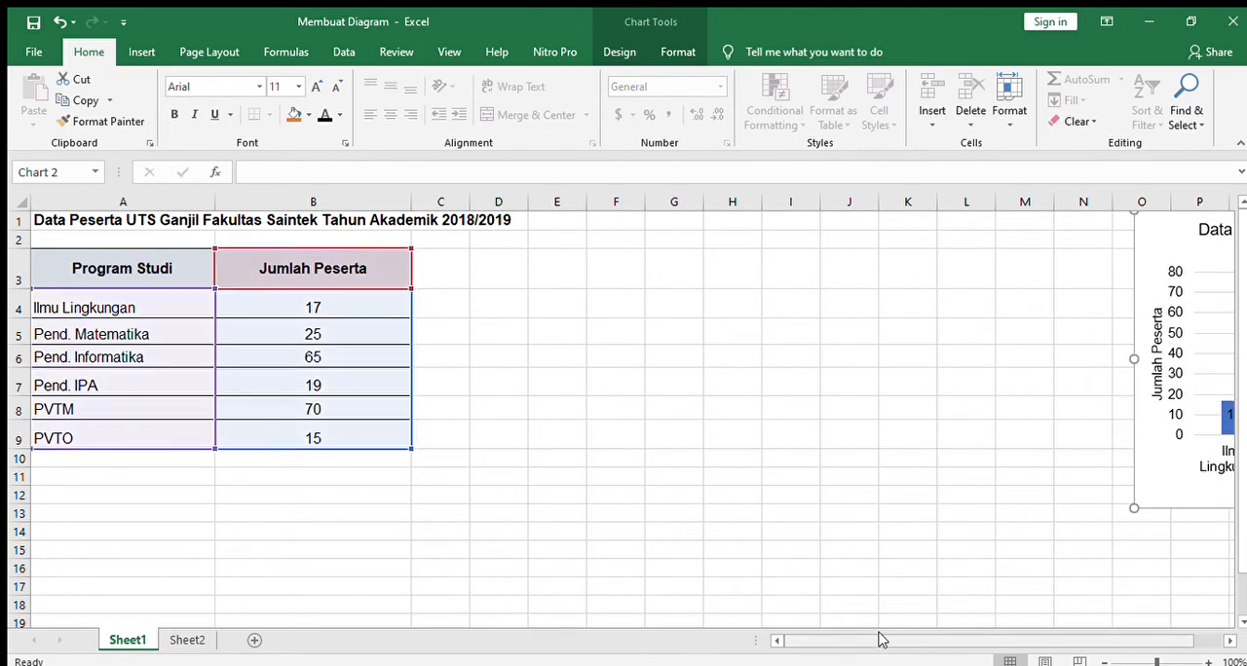
drag(881, 639, 816, 627)
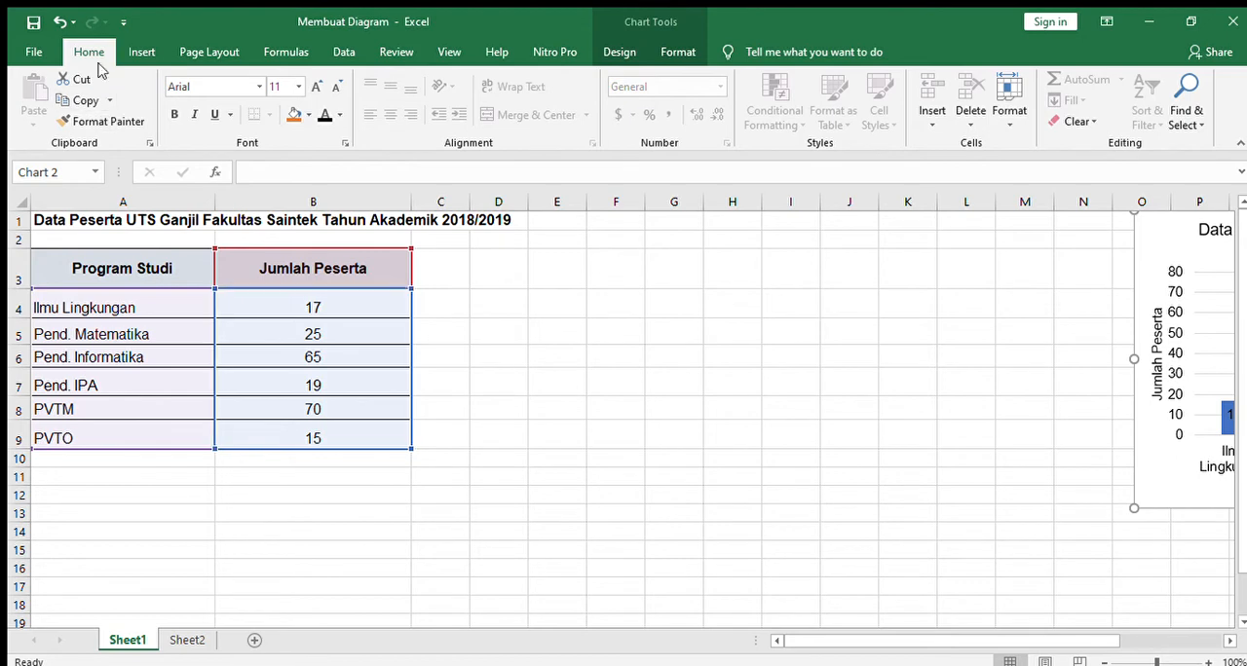
Step: Insert a 2-D pie chart based on the table range A3:B9 and select it
click(137, 50)
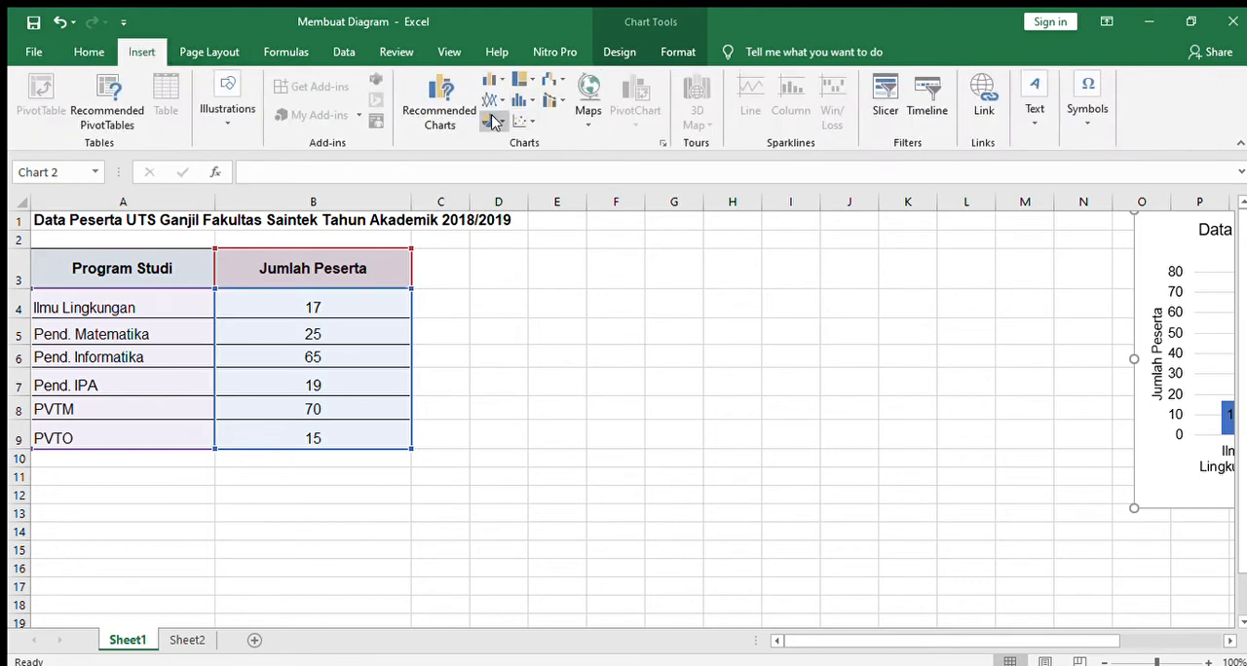
click(638, 385)
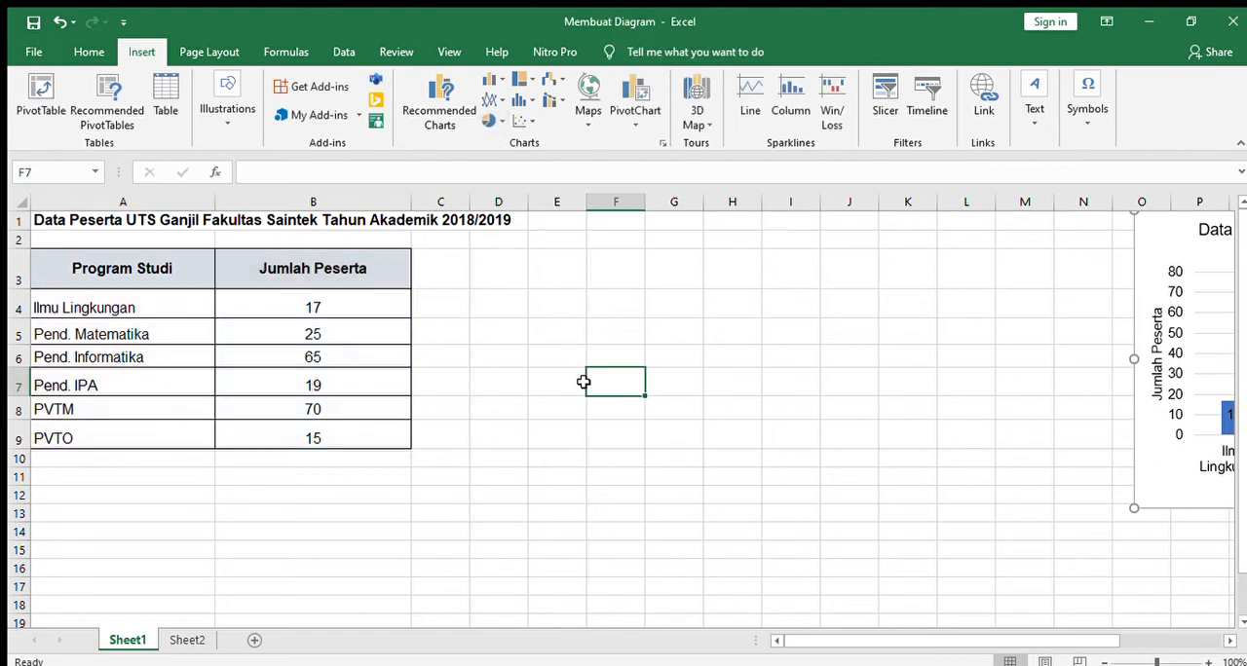
drag(138, 272, 328, 426)
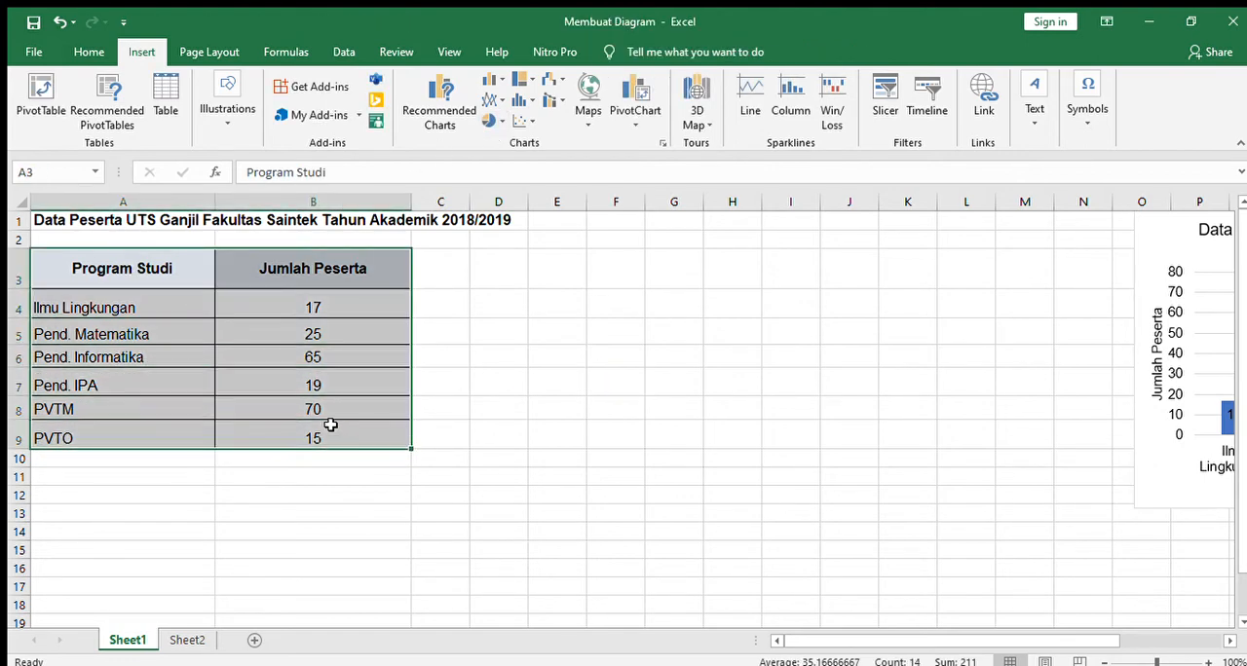
click(488, 120)
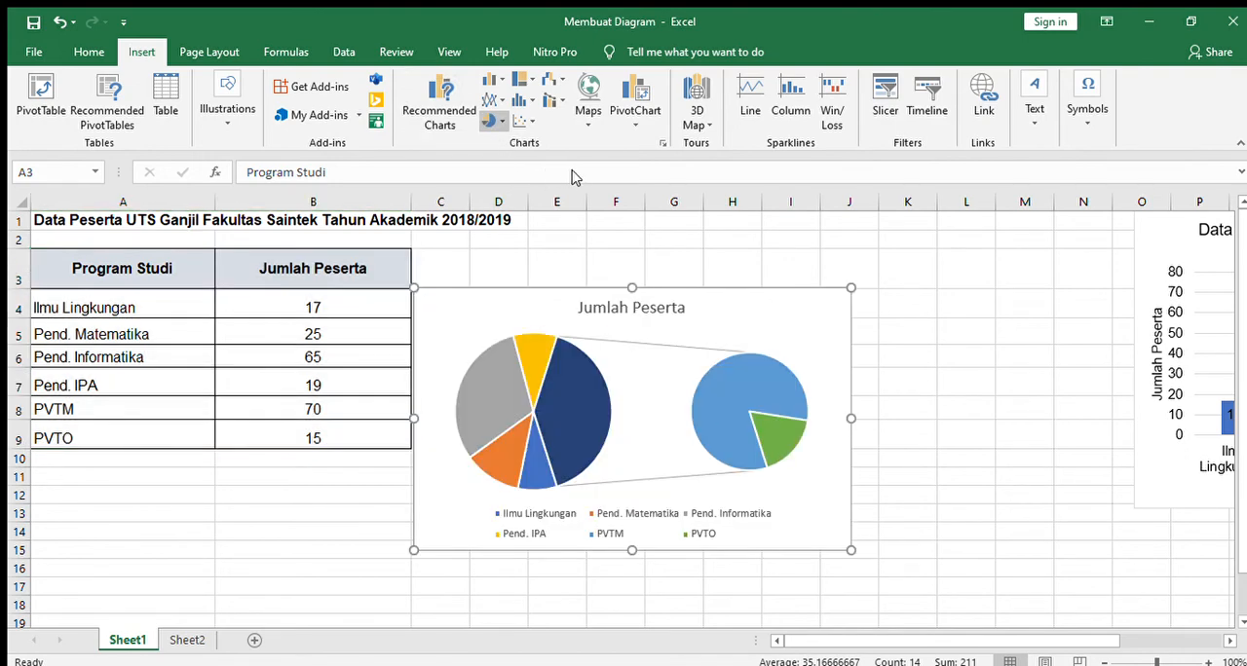
click(499, 170)
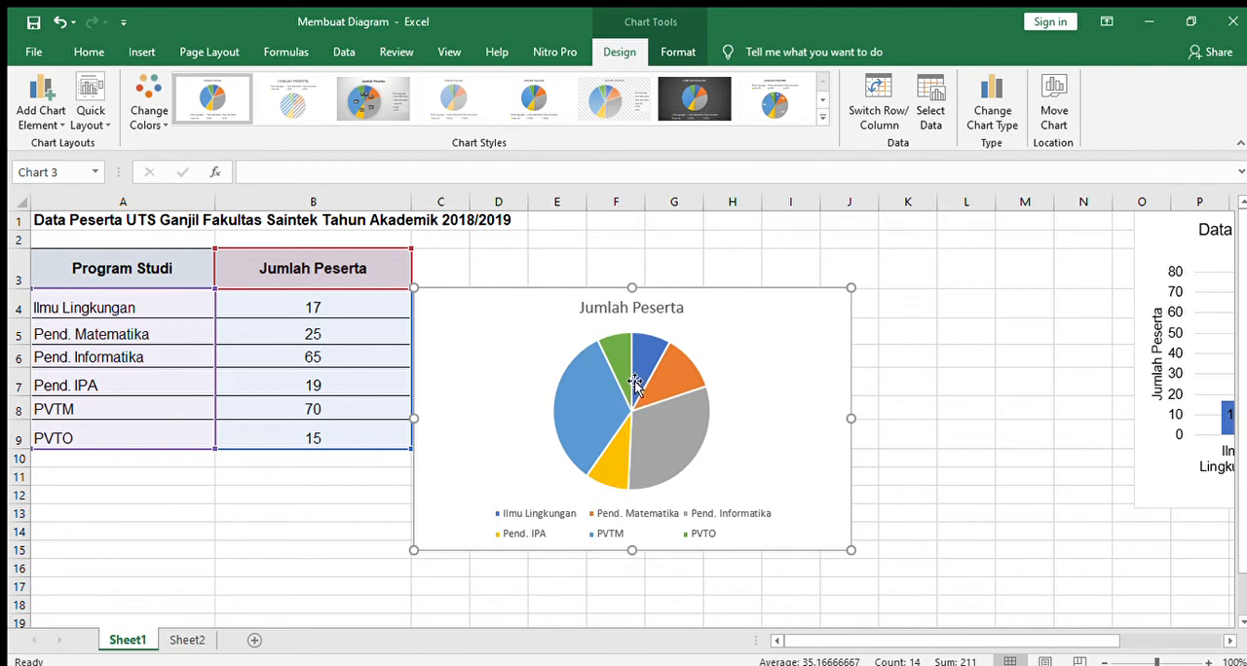
Step: Try the second through eighth chart styles on the pie chart, one after another
click(285, 105)
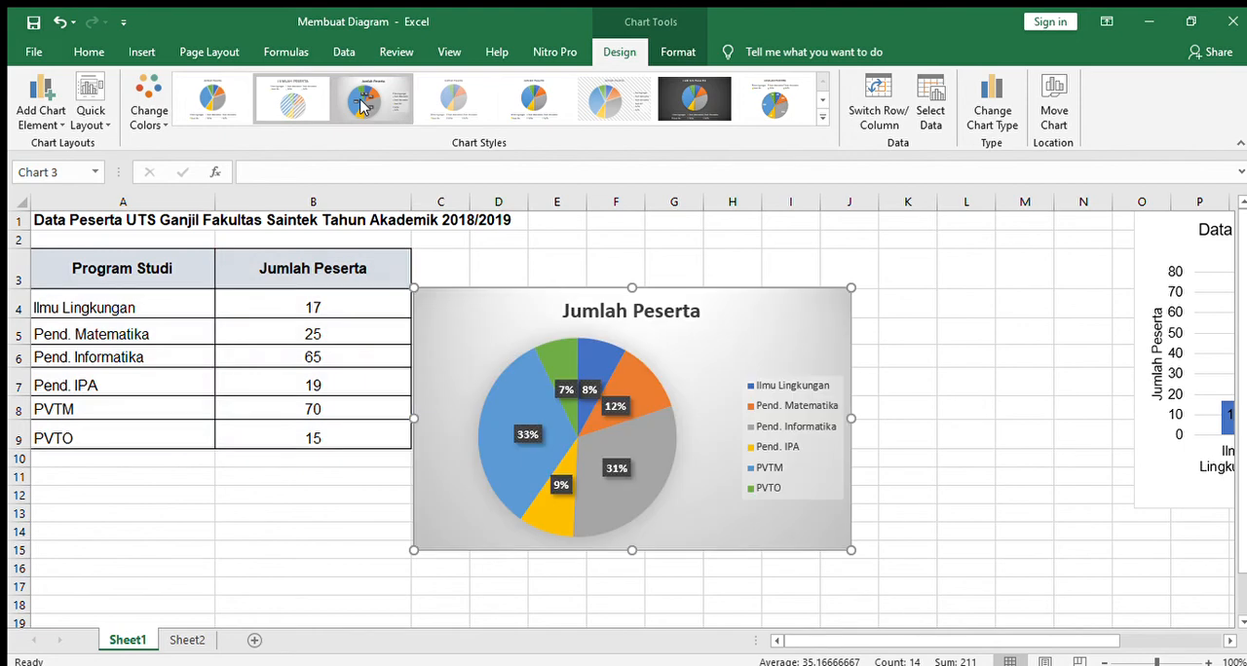
click(362, 104)
click(430, 101)
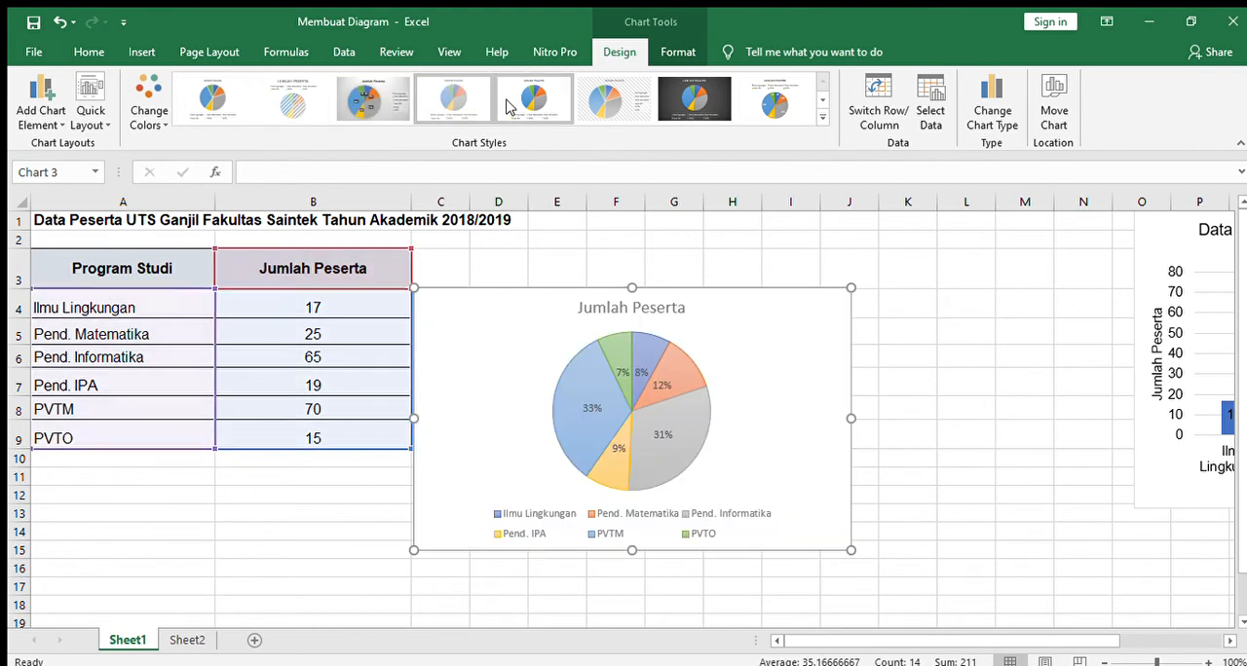
click(507, 101)
click(596, 99)
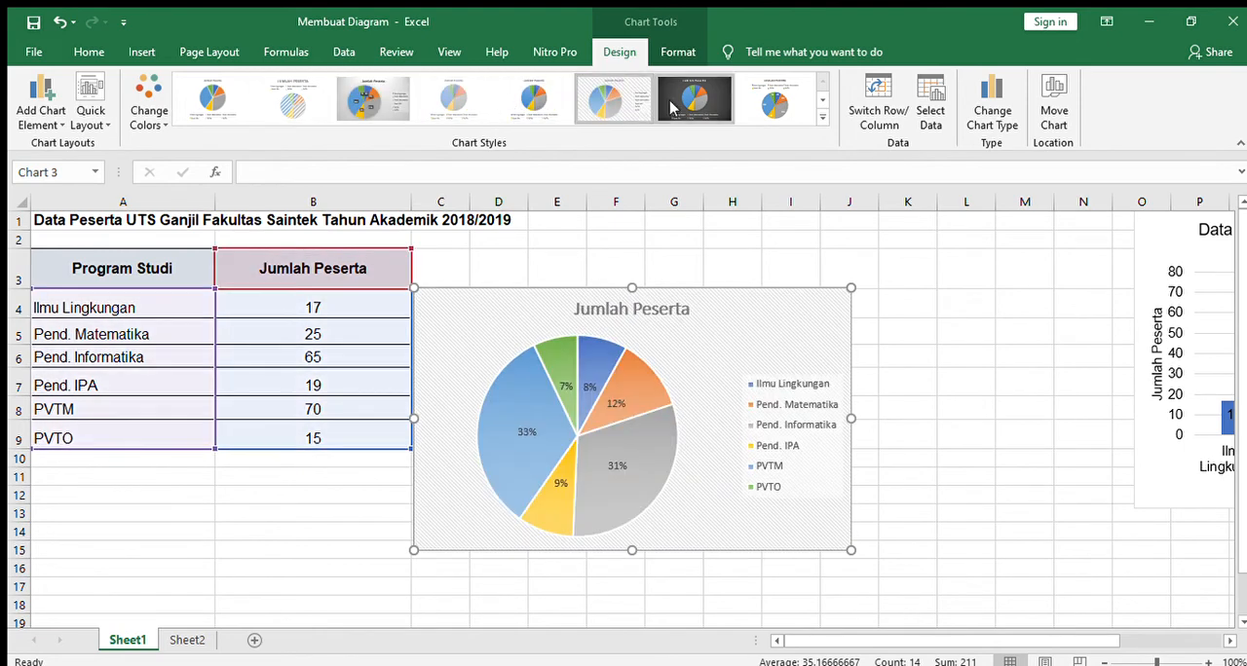
click(693, 101)
click(747, 107)
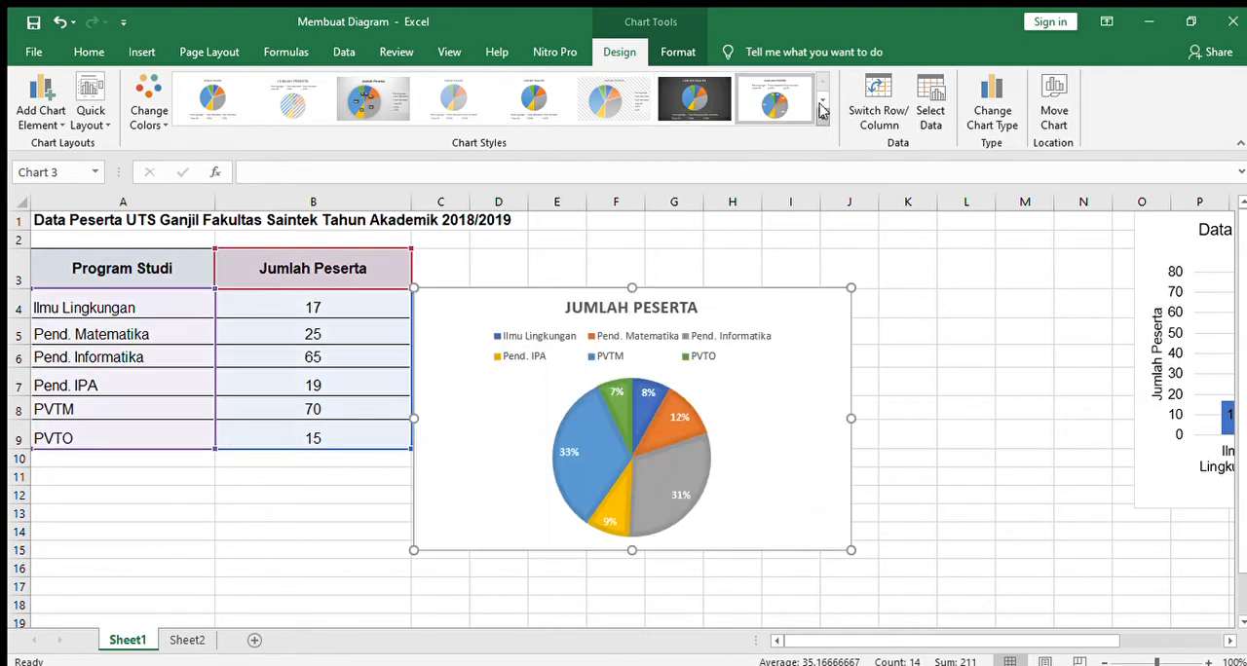
Step: Apply the last available chart style to the pie chart, labelling each slice with its category name and percentage
click(821, 101)
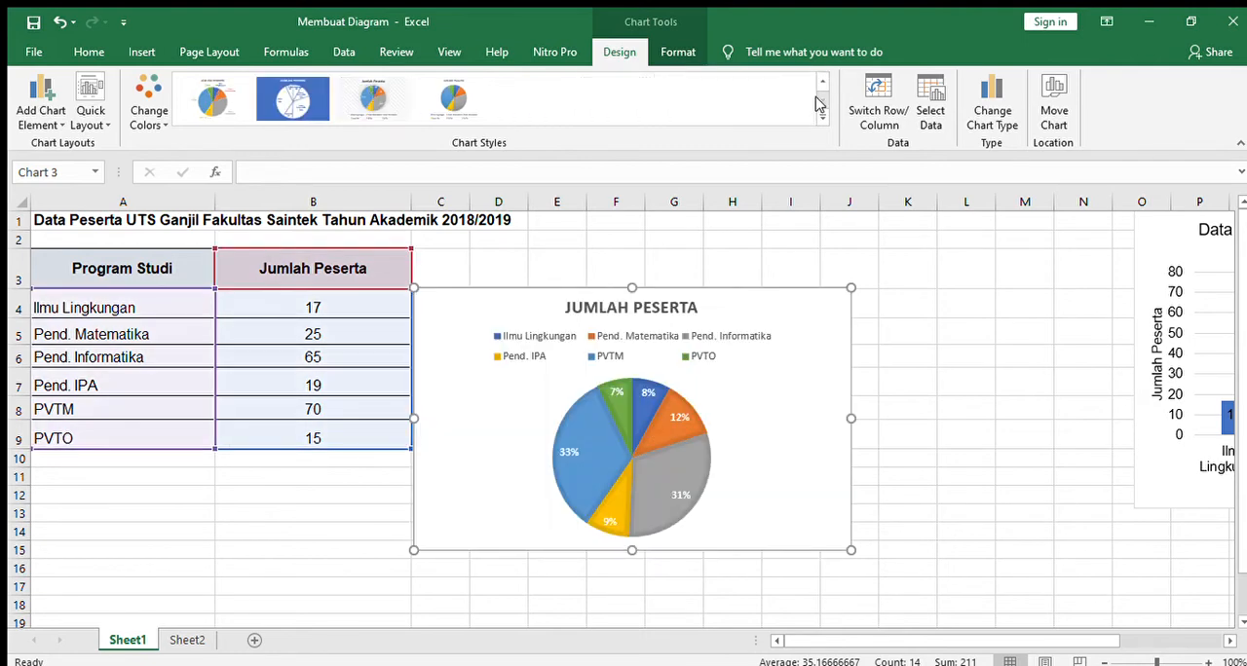
click(373, 97)
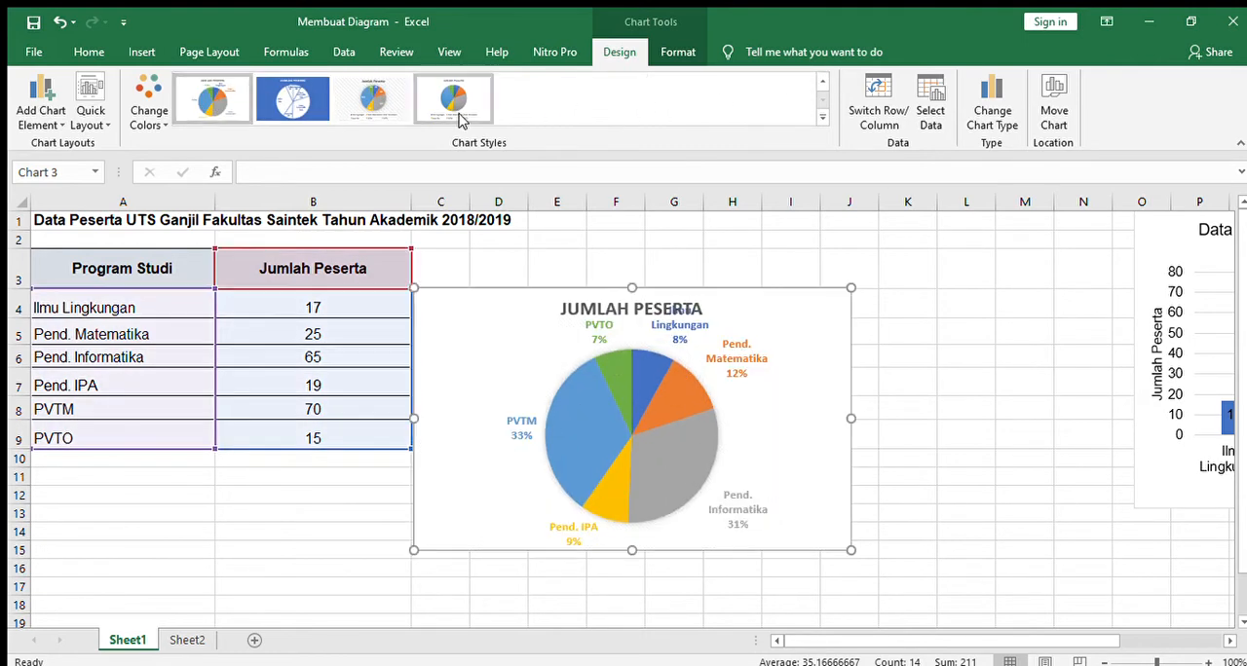
click(456, 103)
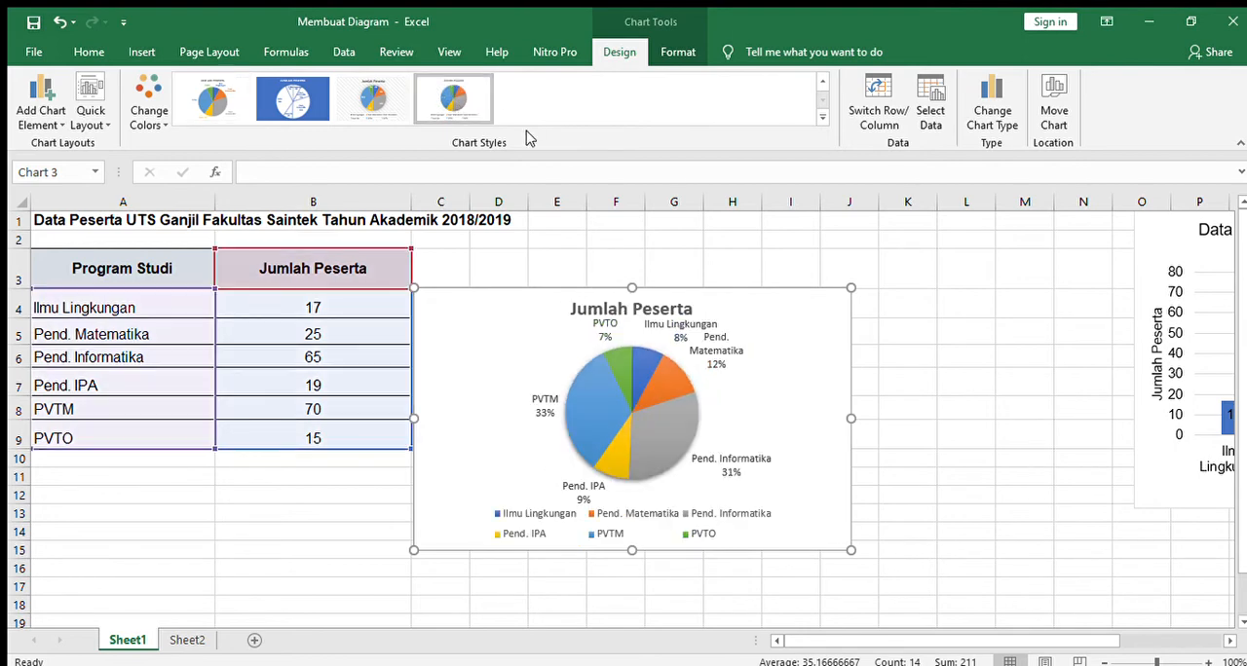
Step: Try several of the earlier chart styles on the pie chart, including the fourth, fifth and the hatched-background sixth
click(822, 82)
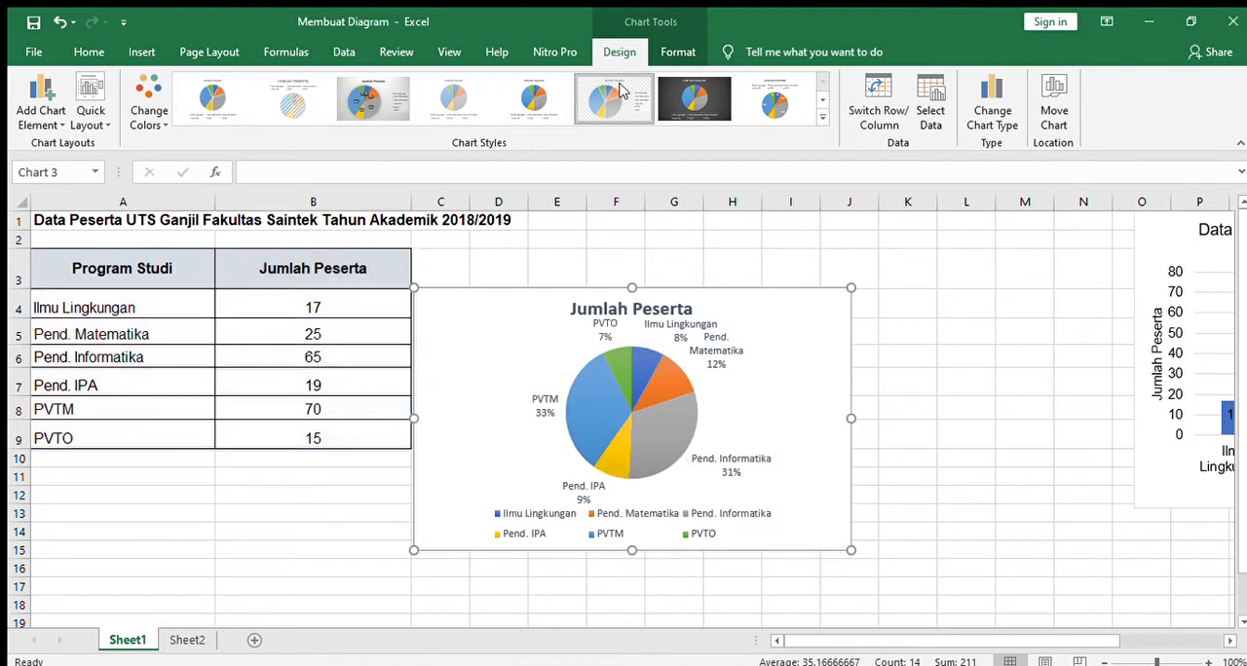
click(775, 102)
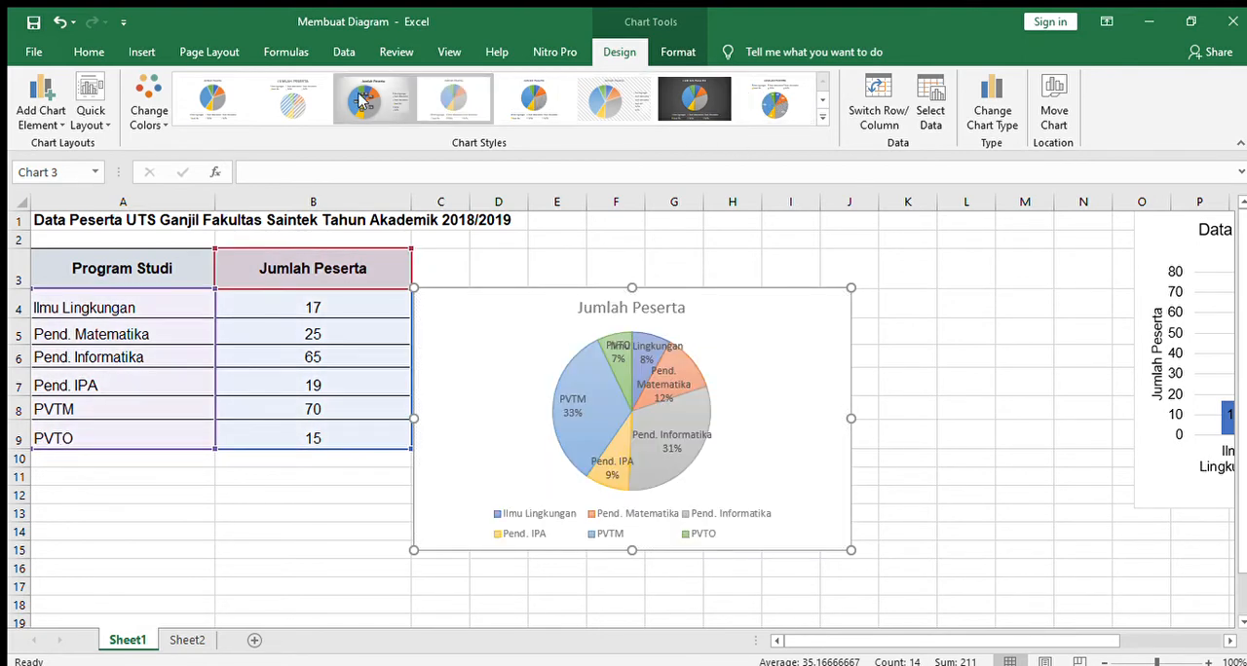
click(444, 100)
click(573, 107)
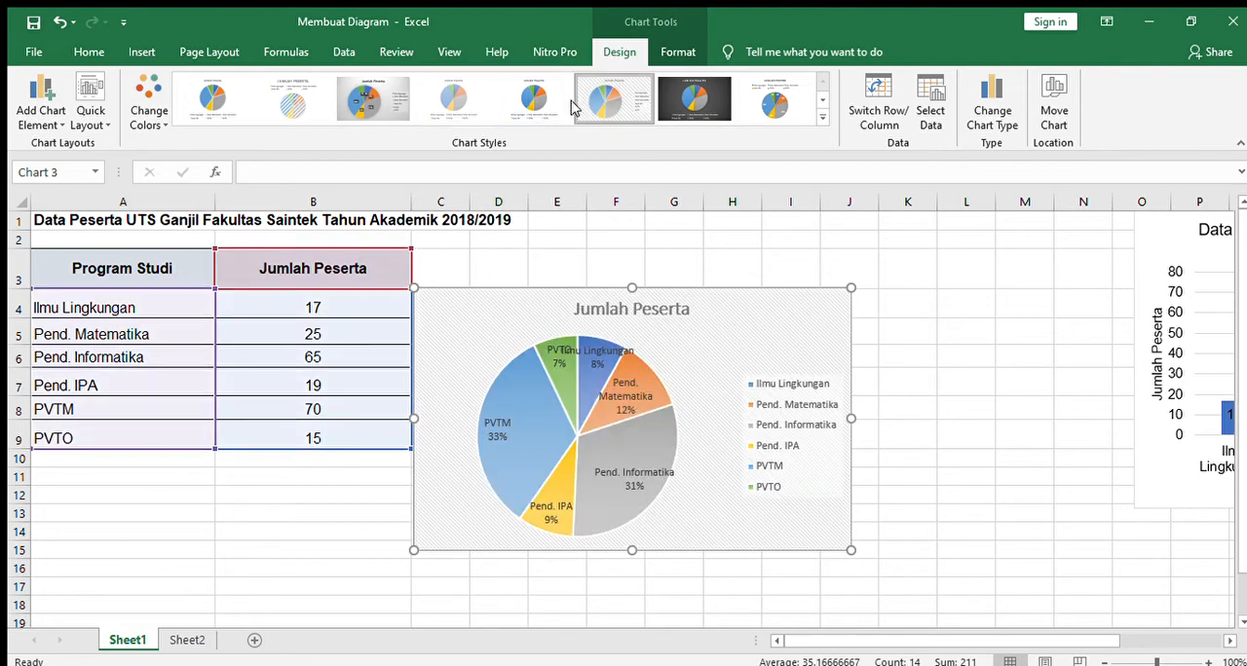
click(557, 107)
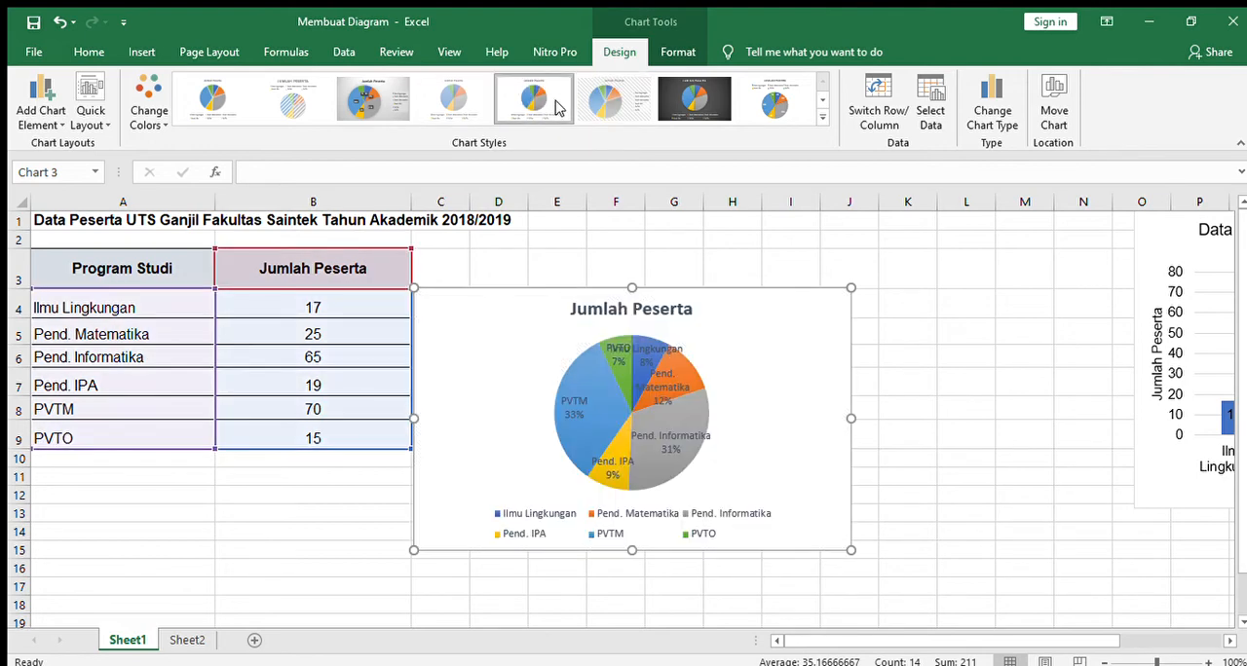
click(601, 103)
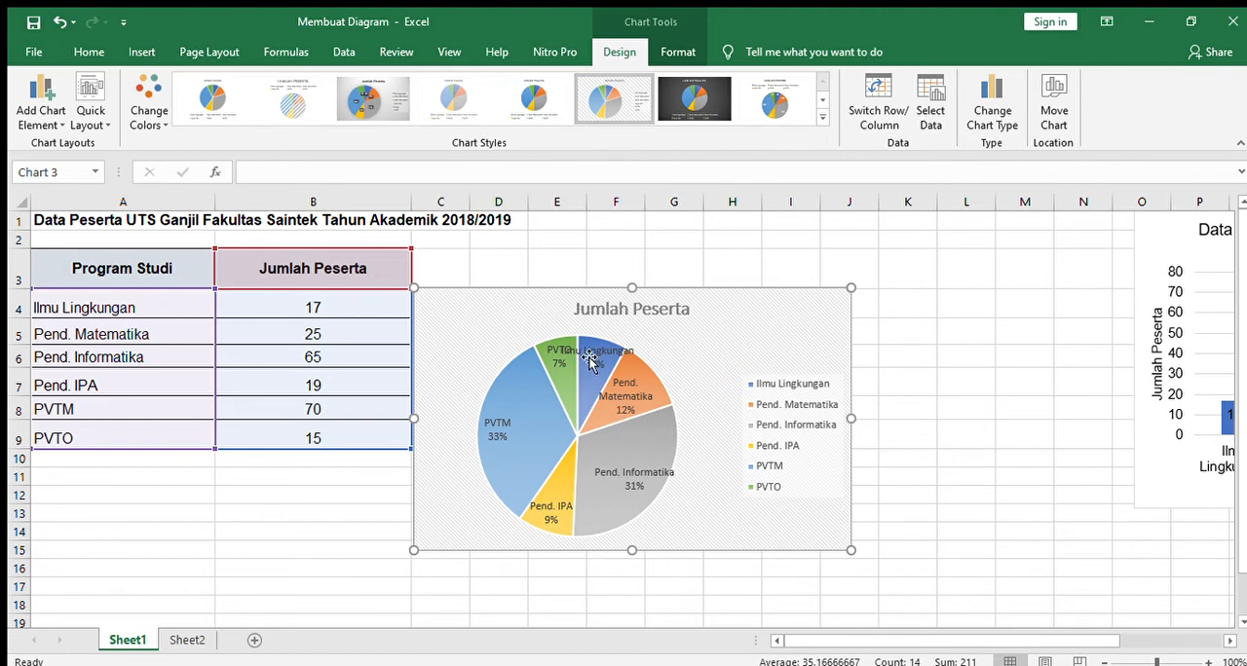
Step: Enlarge the pie chart so it reaches about column M and row 17, and apply the first chart style
drag(851, 551, 1006, 598)
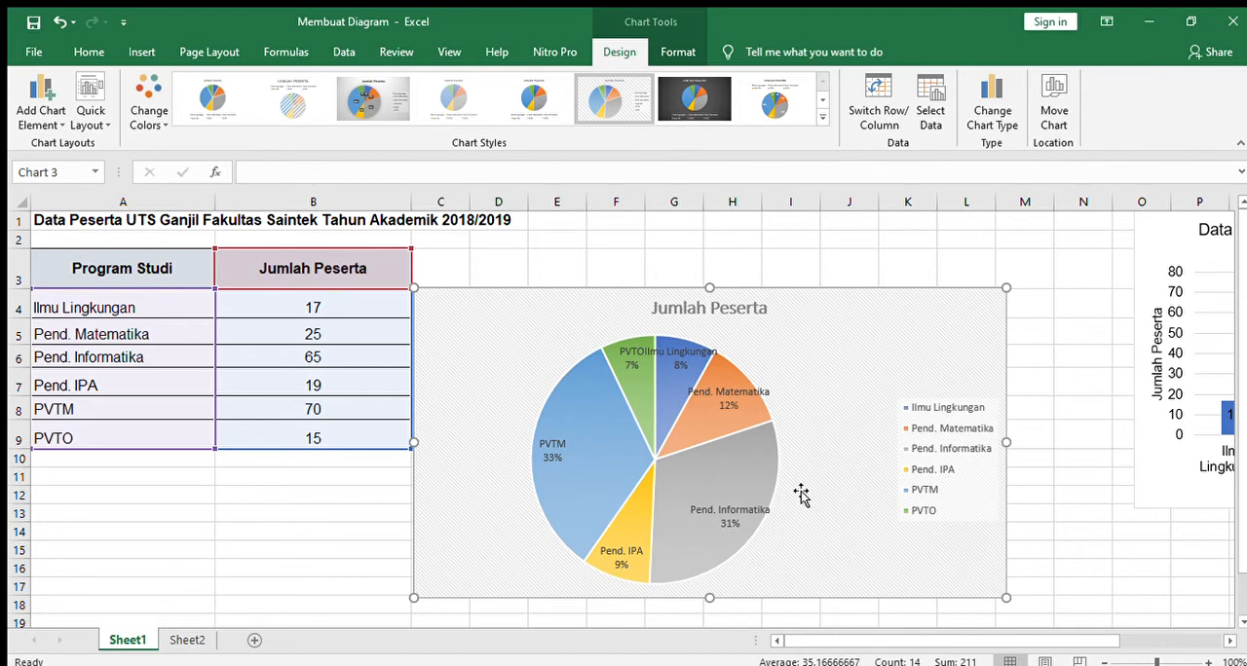
click(525, 113)
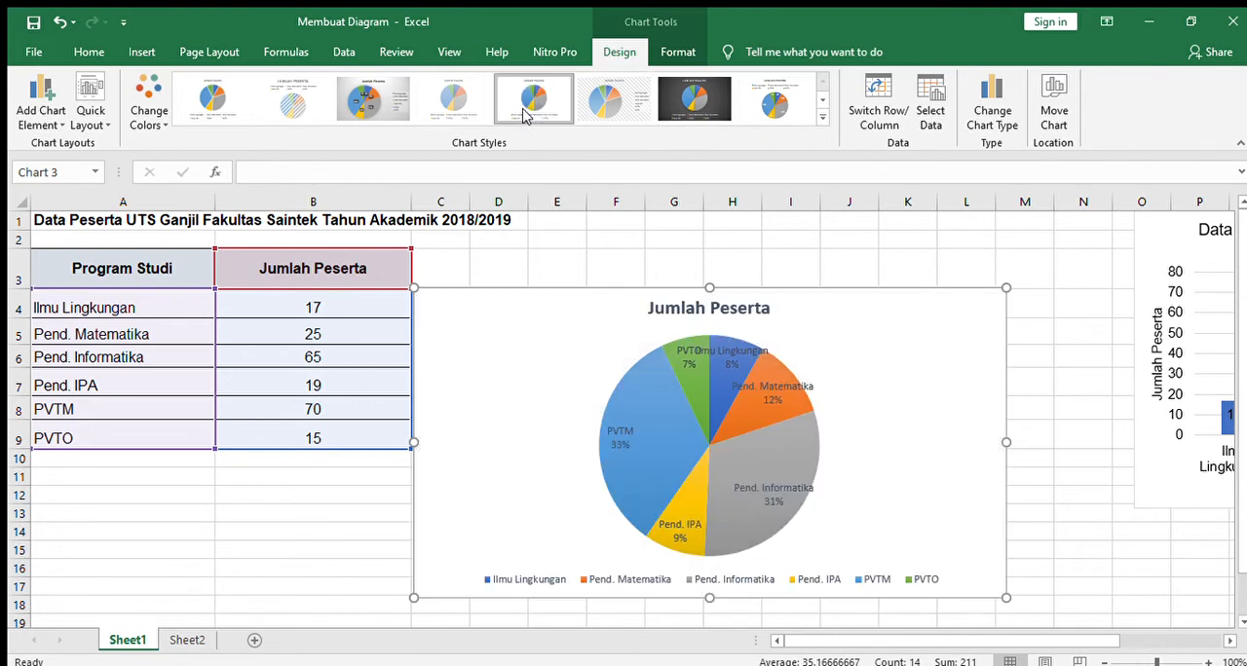
click(458, 102)
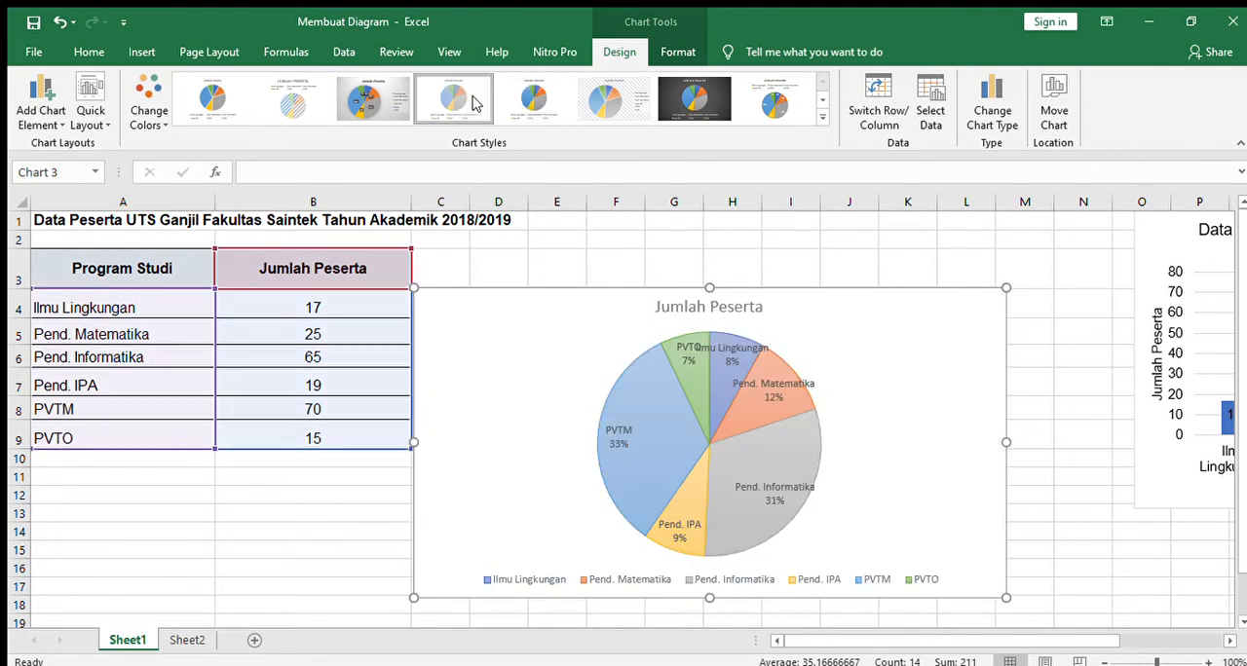
click(228, 105)
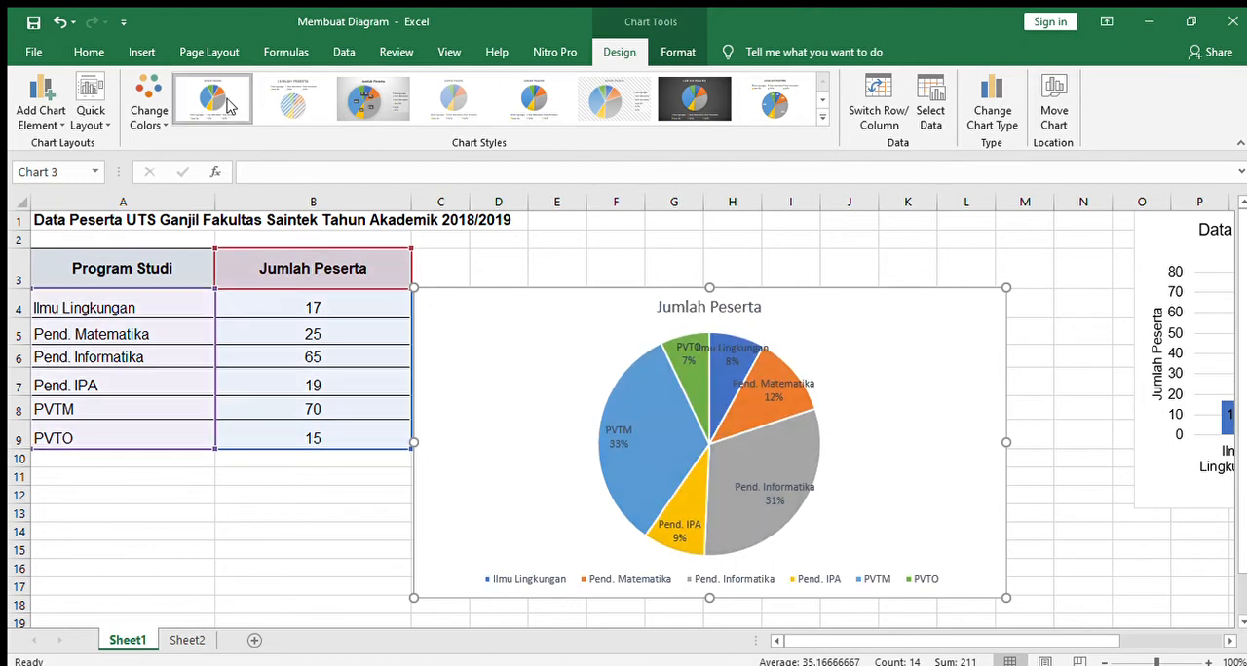
Step: Copy the full heading text inside cell A1 for use as the pie chart's title
click(674, 302)
click(205, 225)
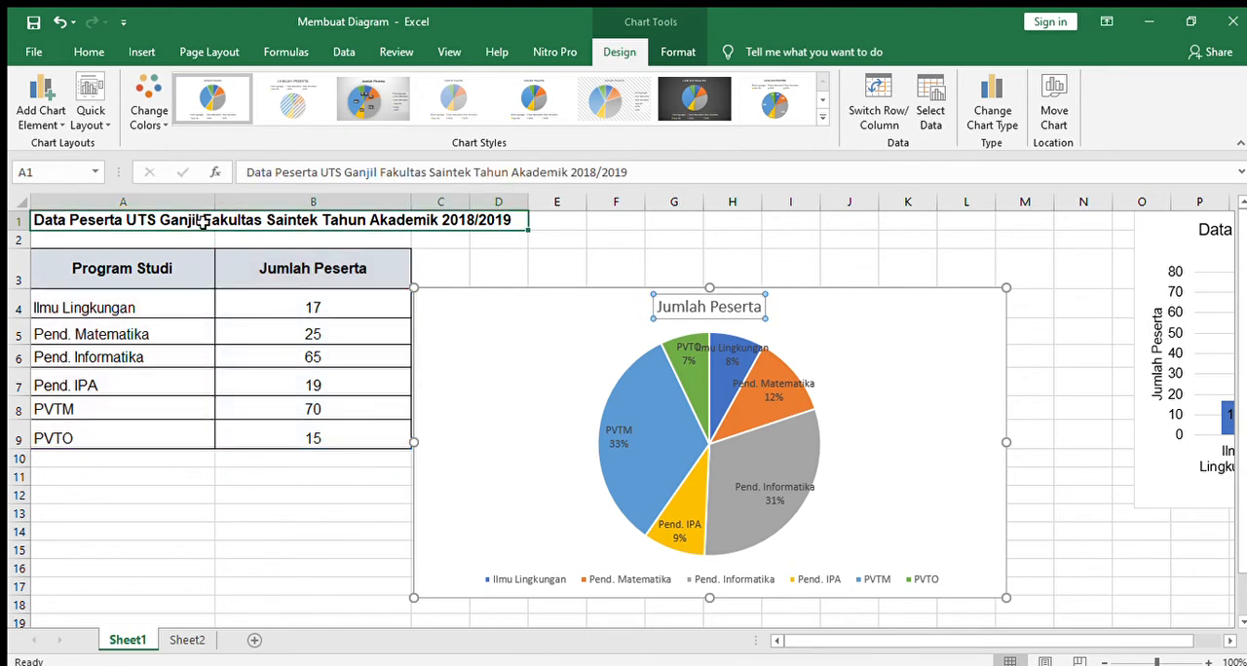
double_click(35, 220)
drag(35, 220, 549, 222)
click(546, 222)
click(472, 218)
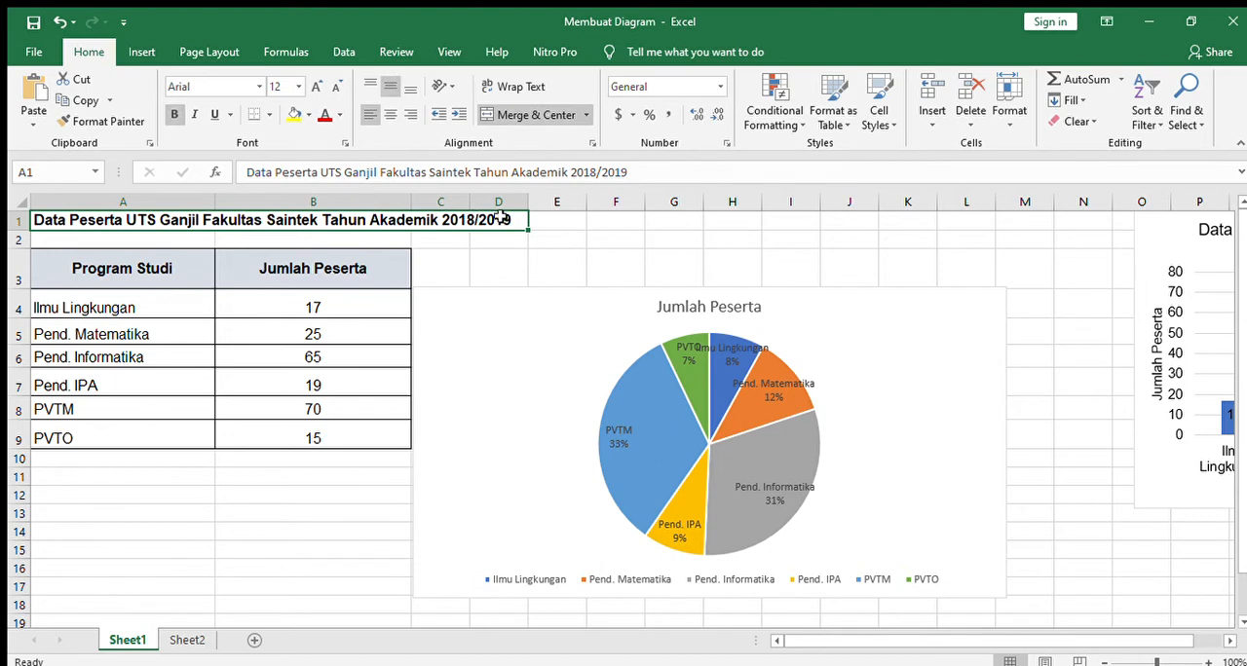
double_click(501, 218)
drag(512, 220, 8, 220)
key(ctrl+c)
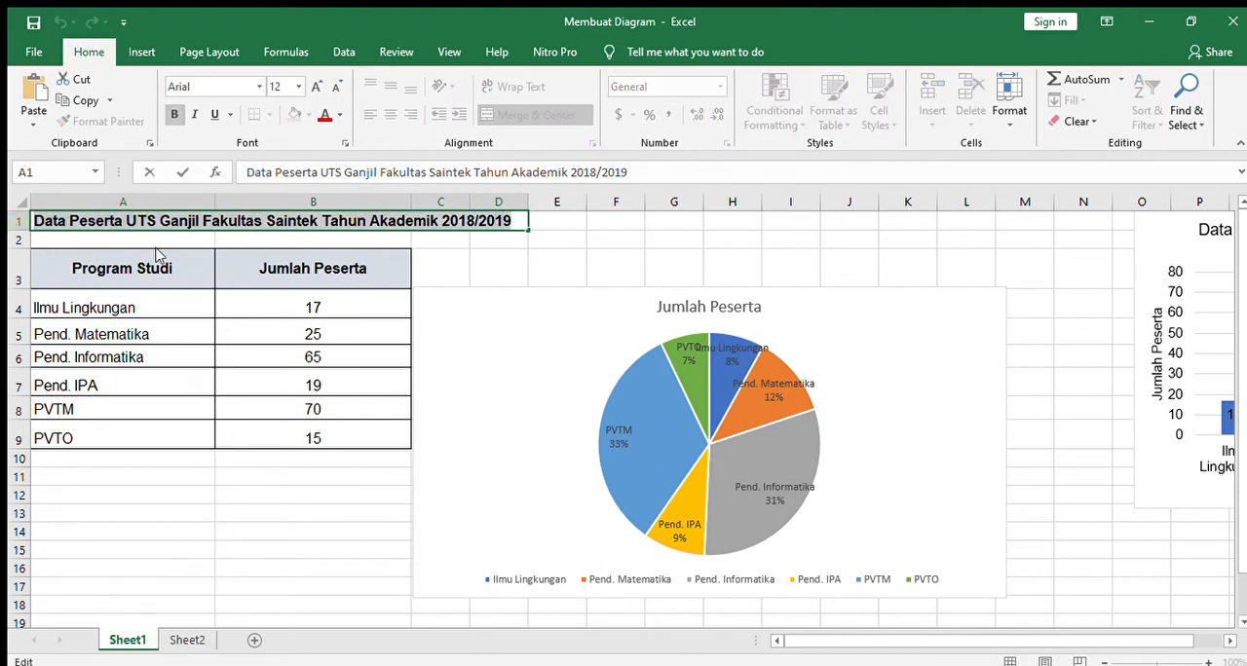
Step: Replace the pie chart's title with the copied text "Data Peserta UTS Ganjil Fakultas Saintek Tahun Akademik 2018/2019"
double_click(679, 308)
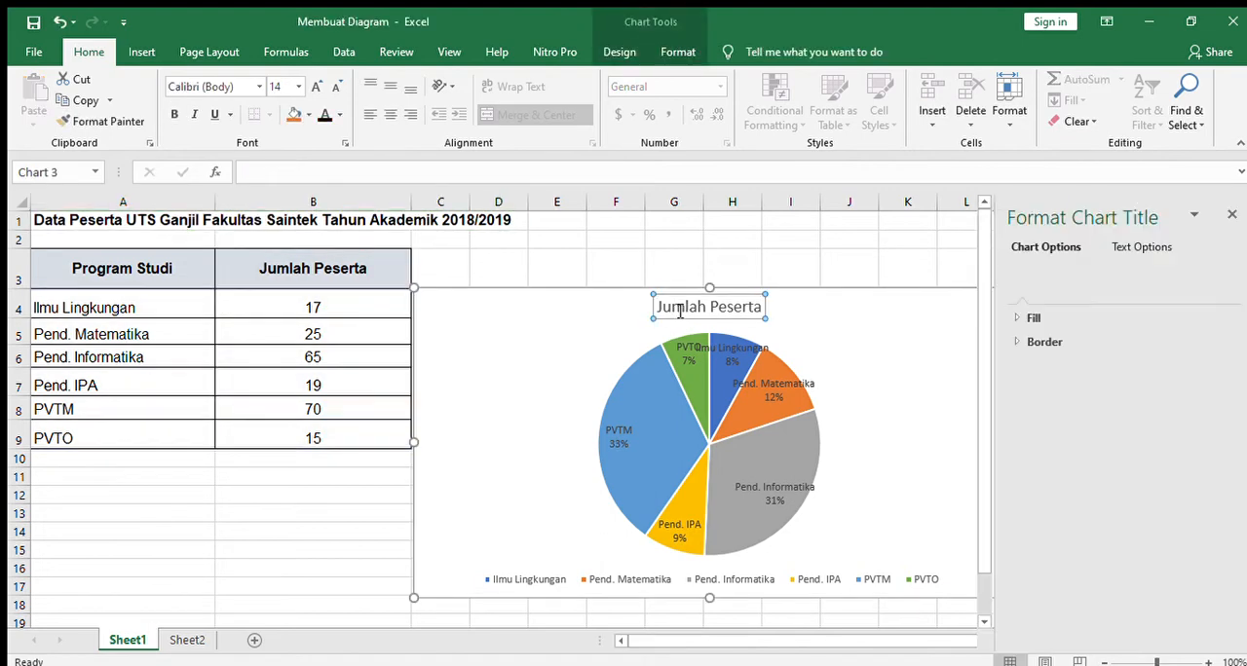
drag(660, 307, 770, 308)
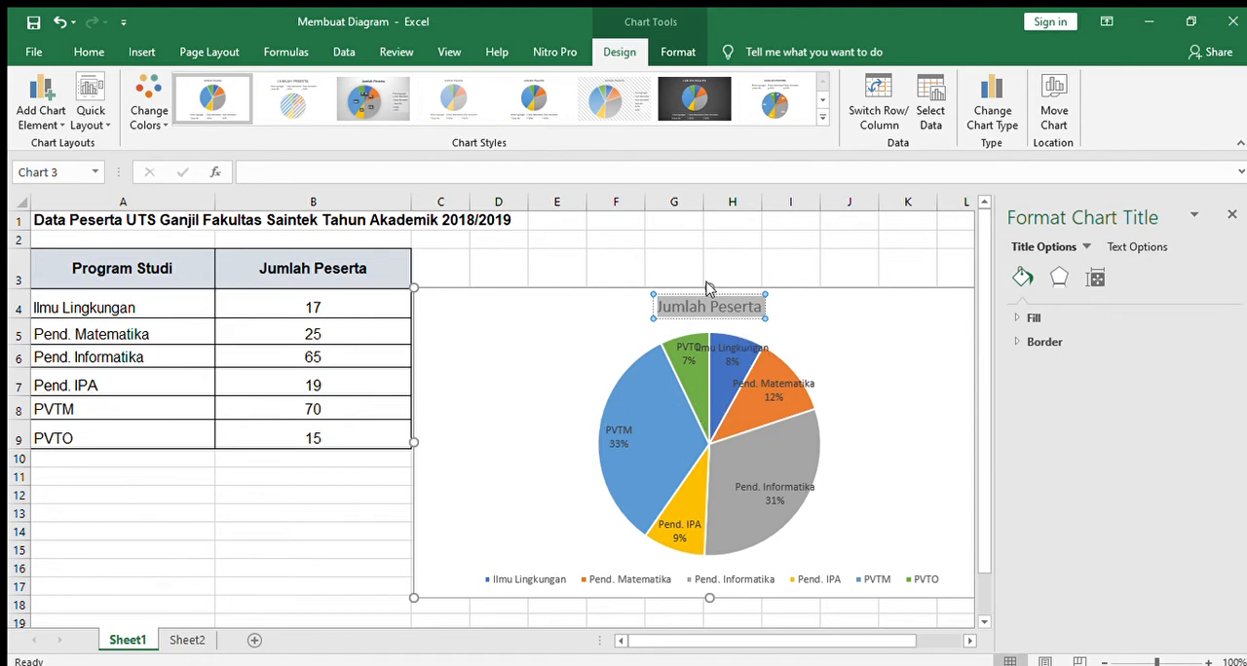
key(Delete)
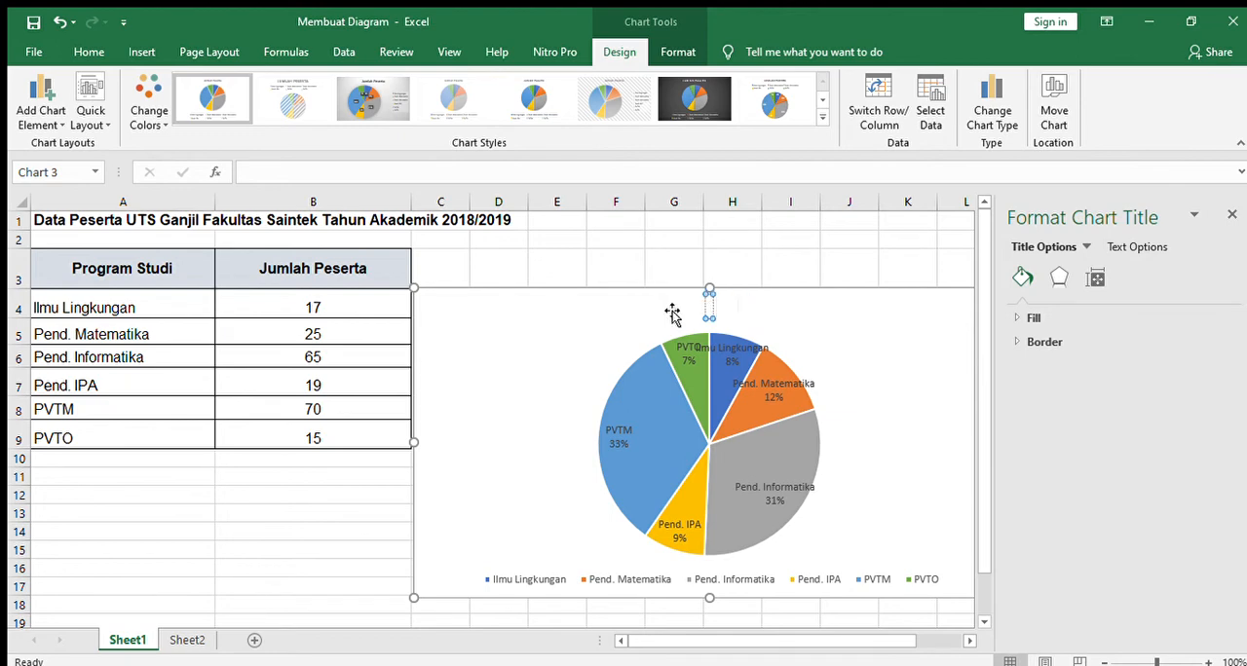
key(ctrl+v)
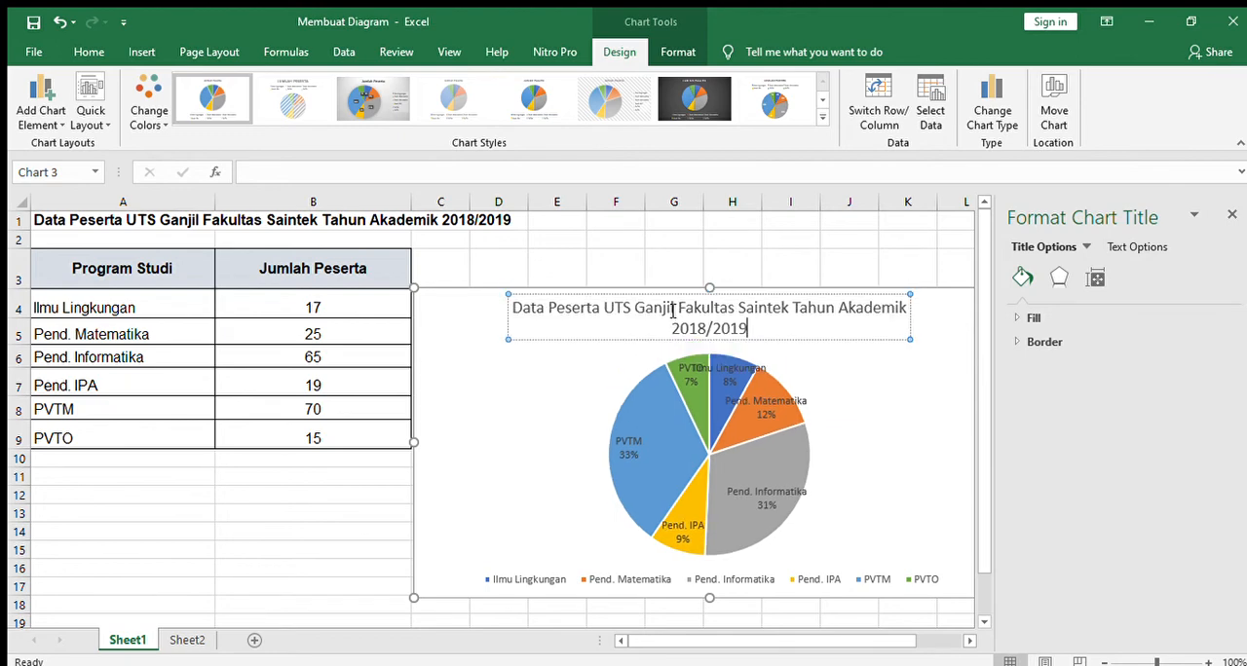
click(489, 359)
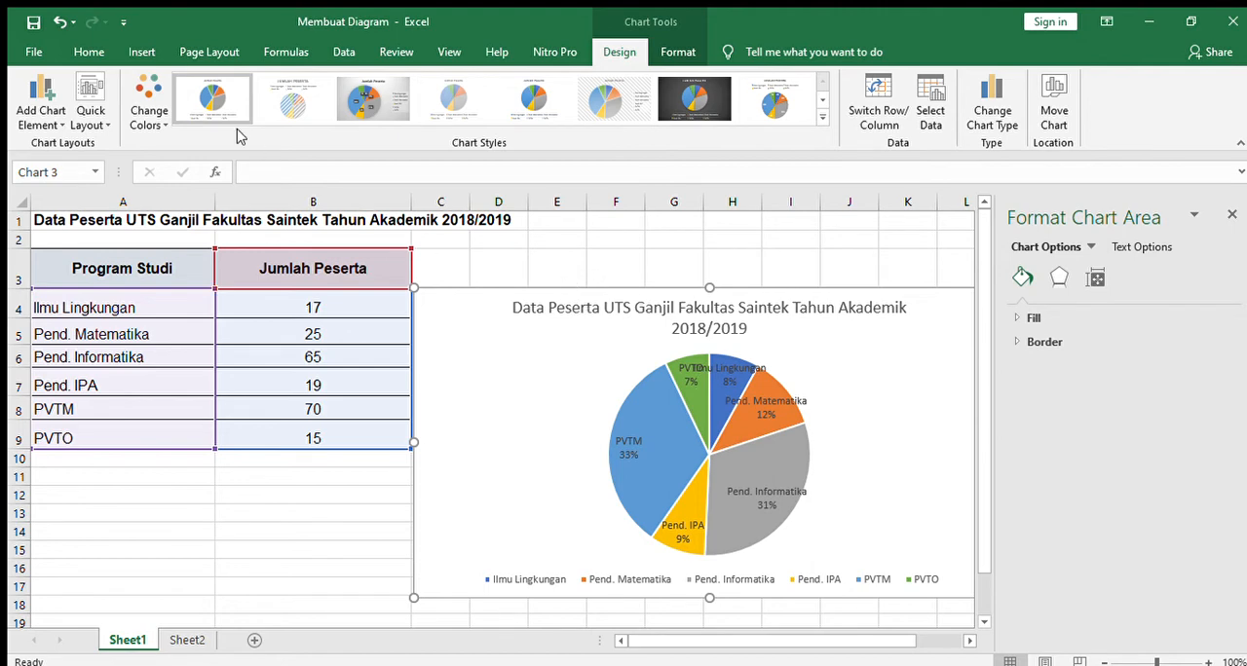
Step: Set all text of the pie chart to Arial, size 11, in black
click(90, 51)
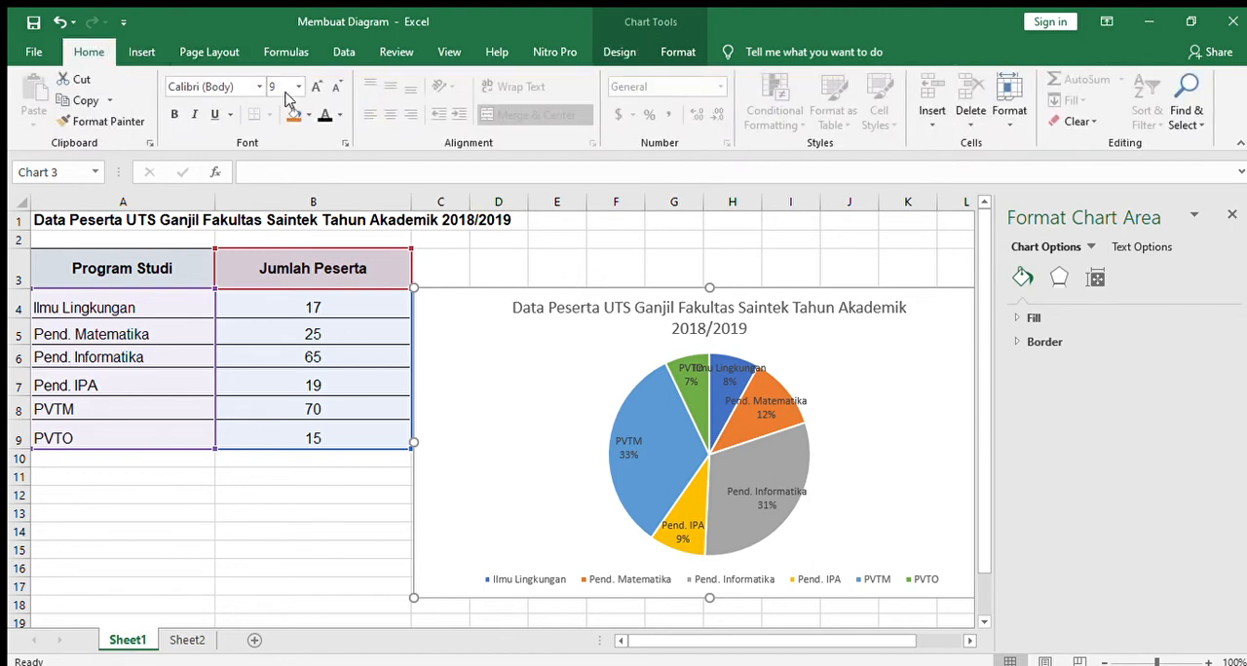
click(317, 86)
click(194, 87)
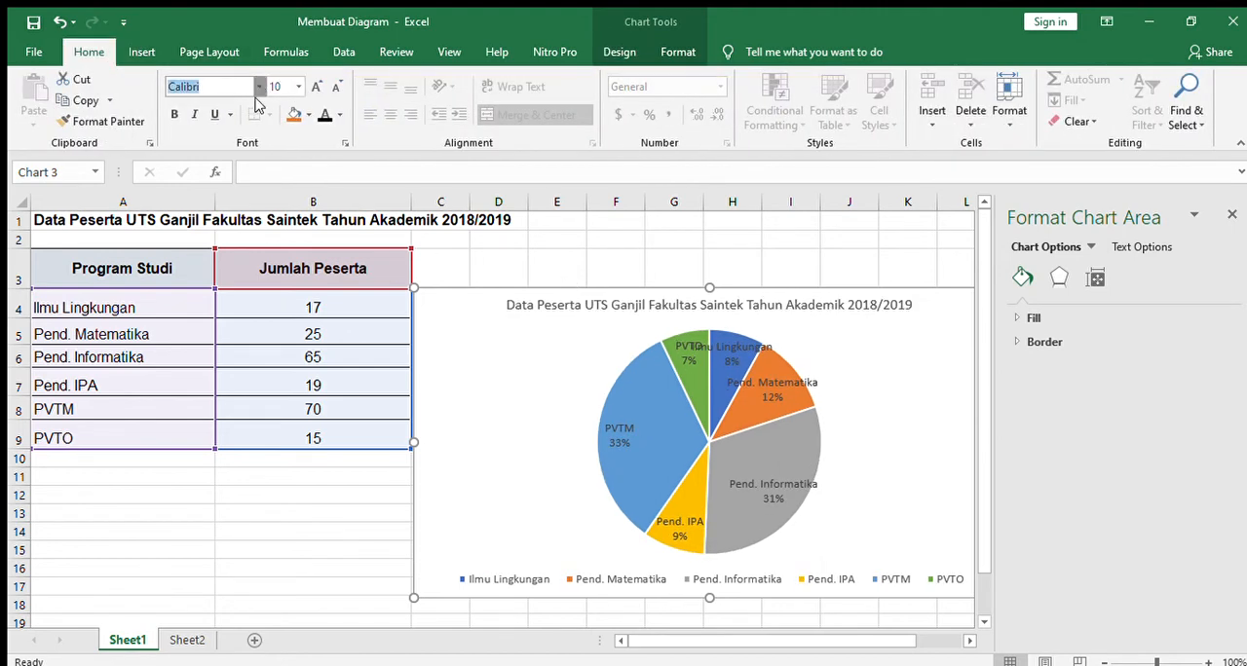
text(Arial)
key(Return)
click(317, 86)
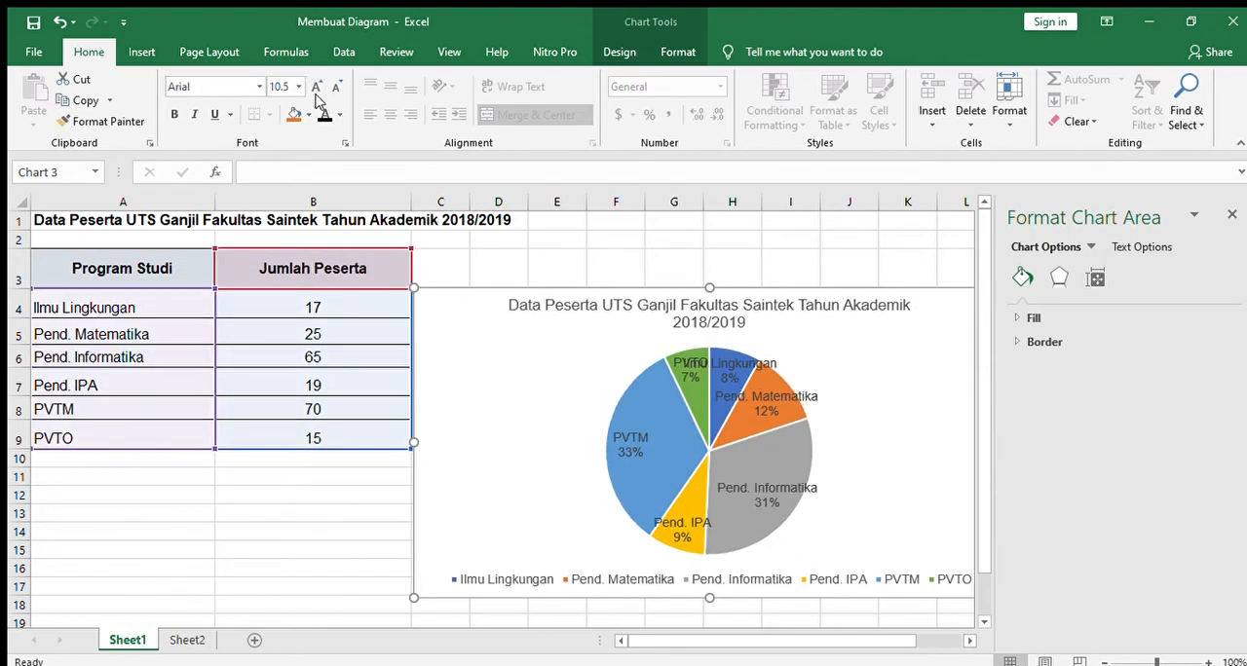
click(316, 86)
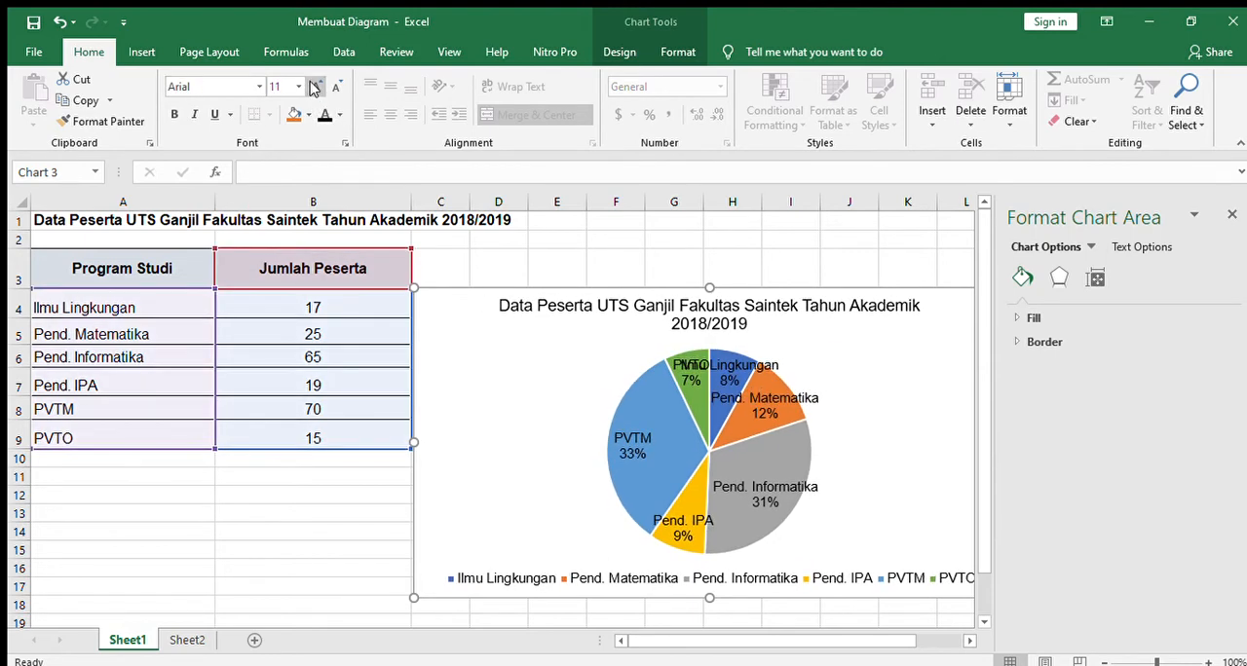
click(316, 87)
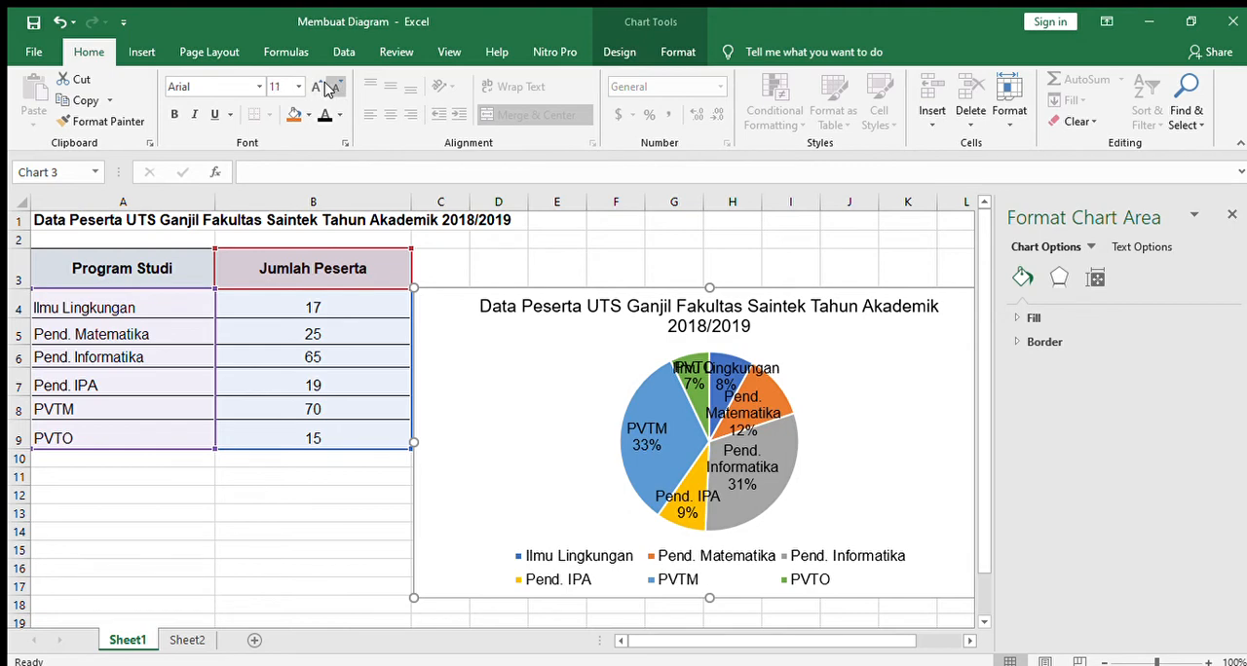
click(329, 87)
Step: Enlarge the pie chart to span from column B, row 3 to about column N, row 21, and close the formatting pane
drag(417, 288, 284, 251)
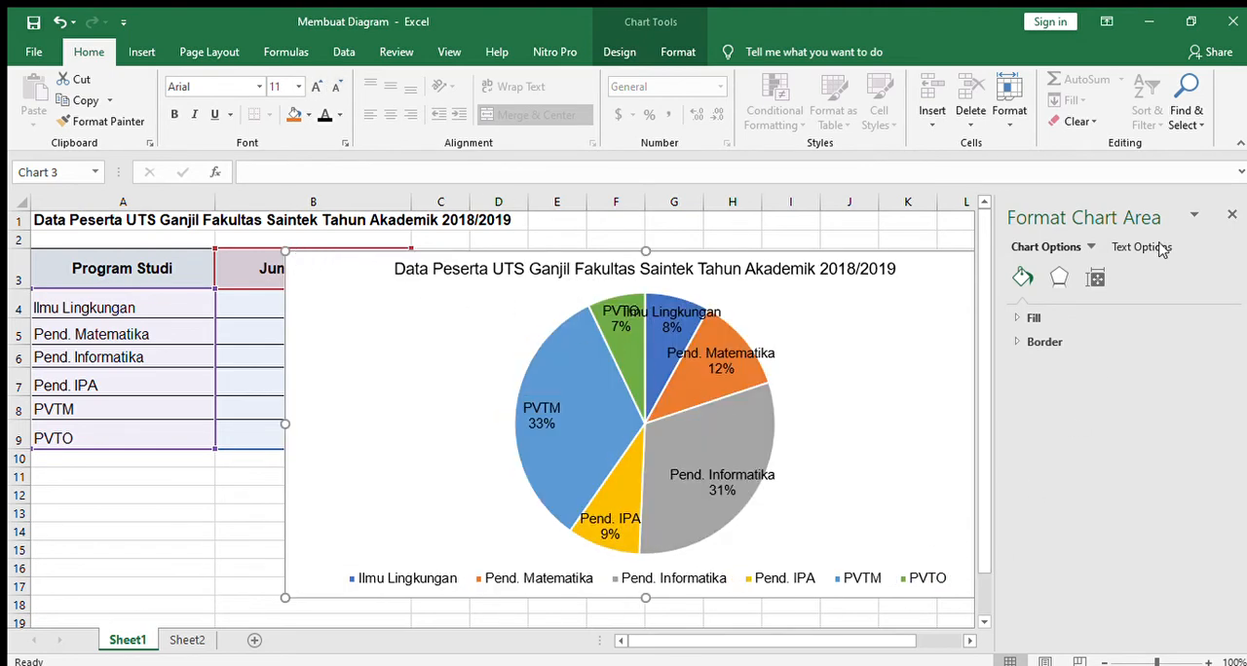
click(1231, 215)
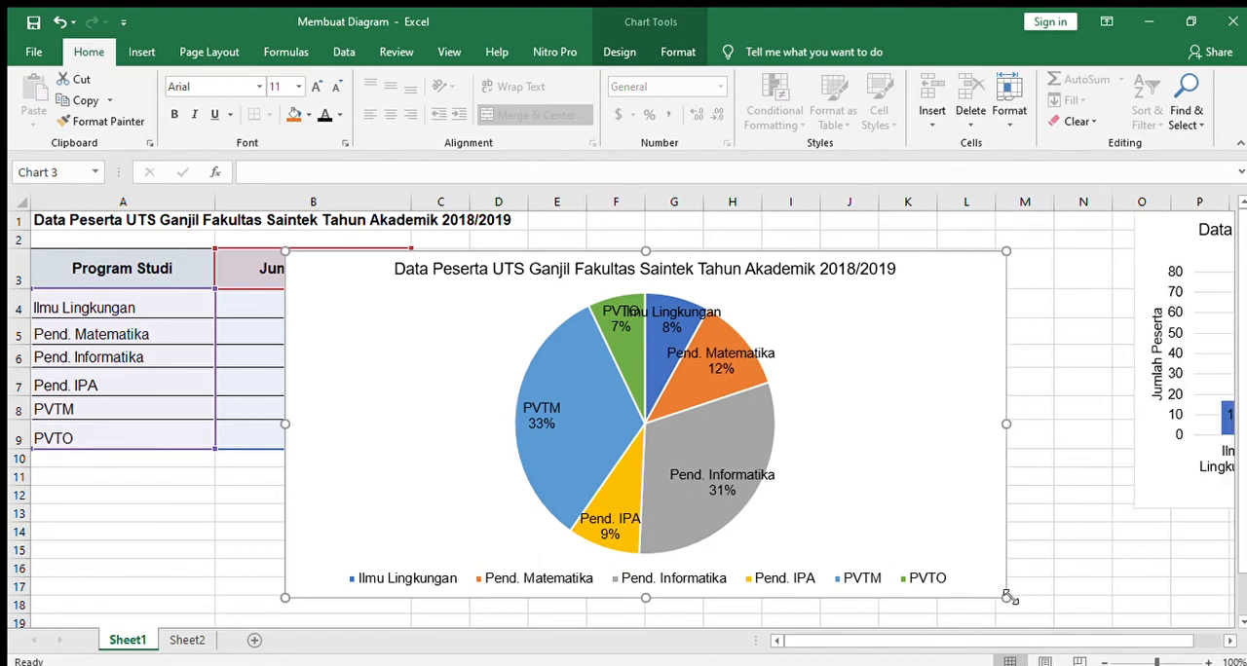
drag(1008, 598, 1076, 621)
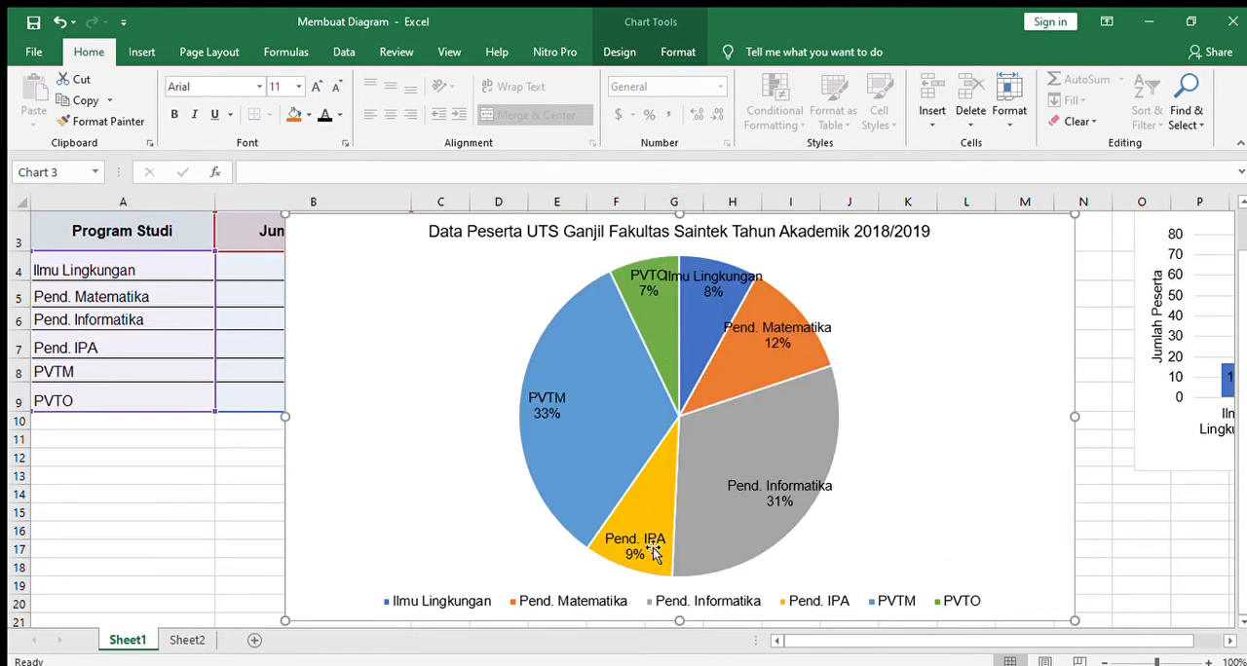
Step: Try several chart styles on the pie chart, ending with the eighth style with bevelled slices and an uppercase title
click(621, 54)
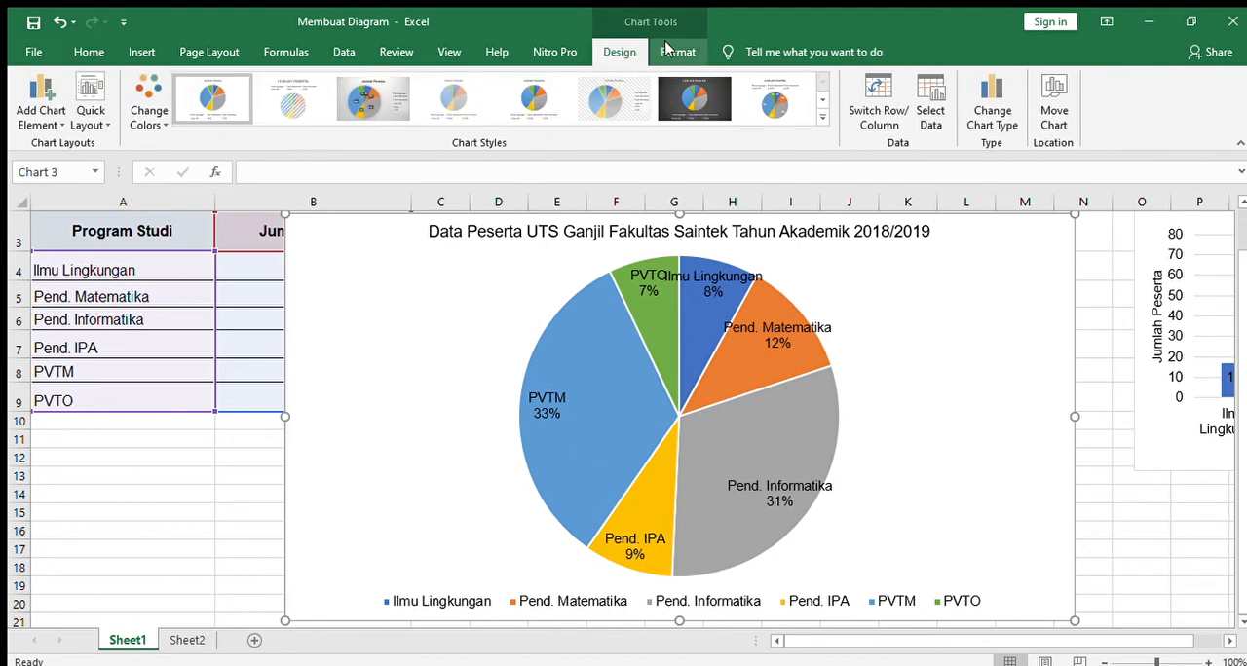
click(791, 105)
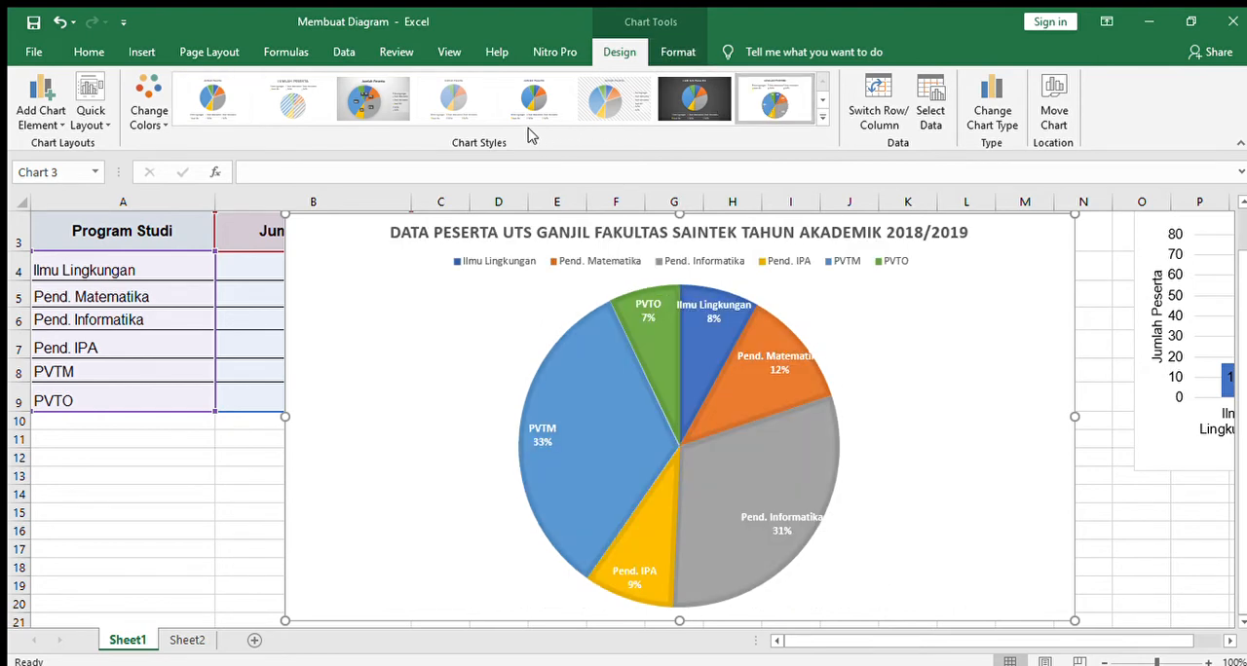
click(213, 97)
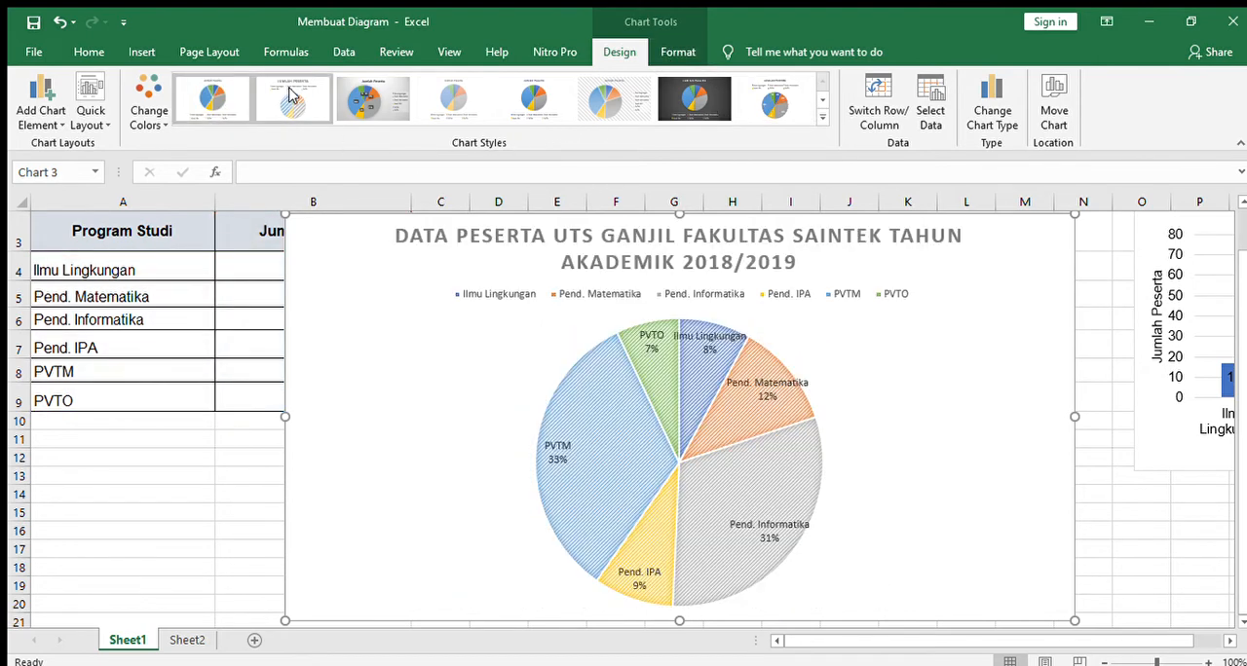
click(290, 94)
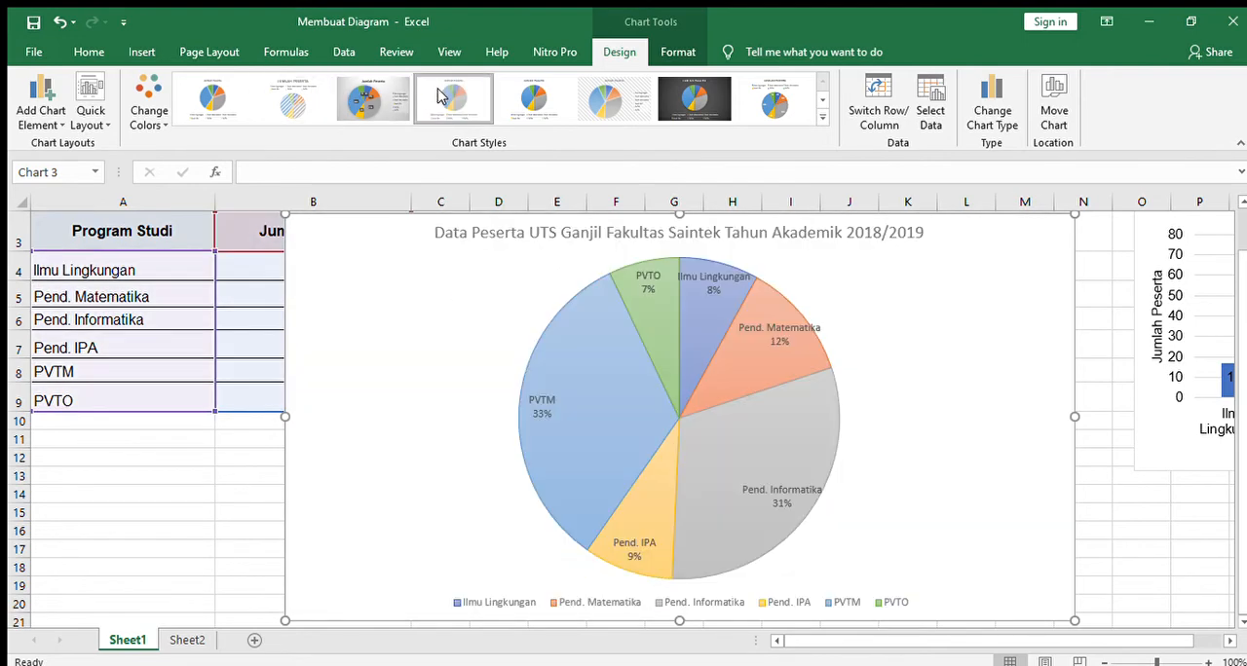
click(449, 97)
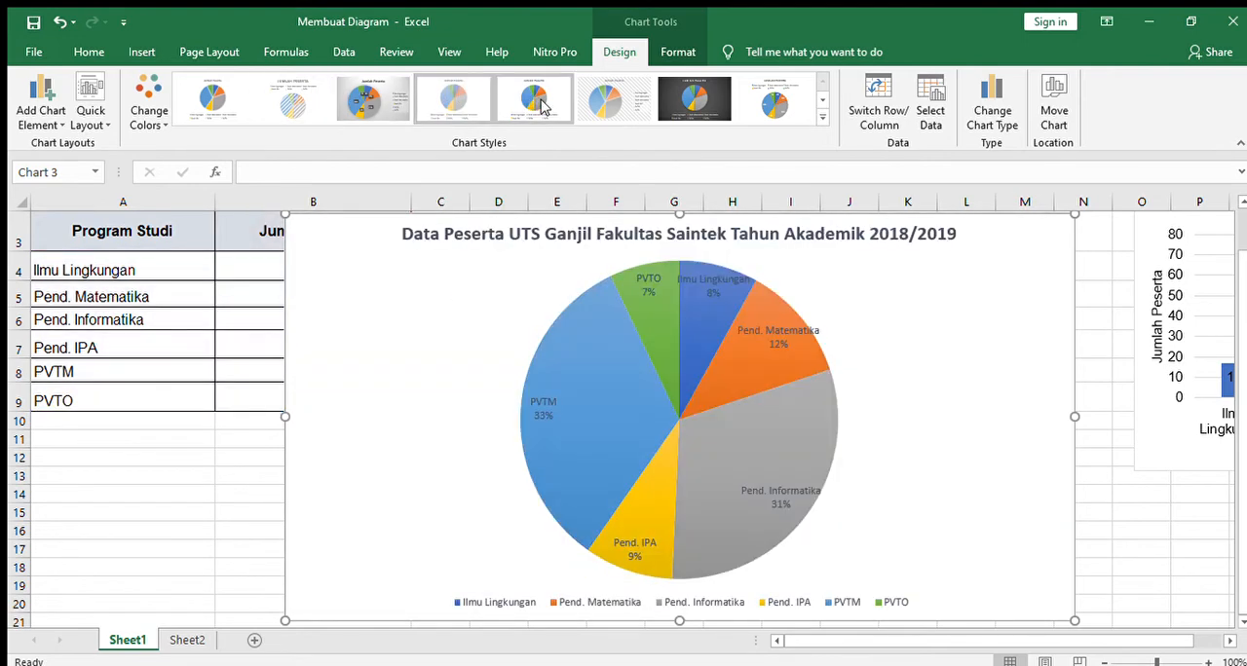
click(787, 115)
click(222, 493)
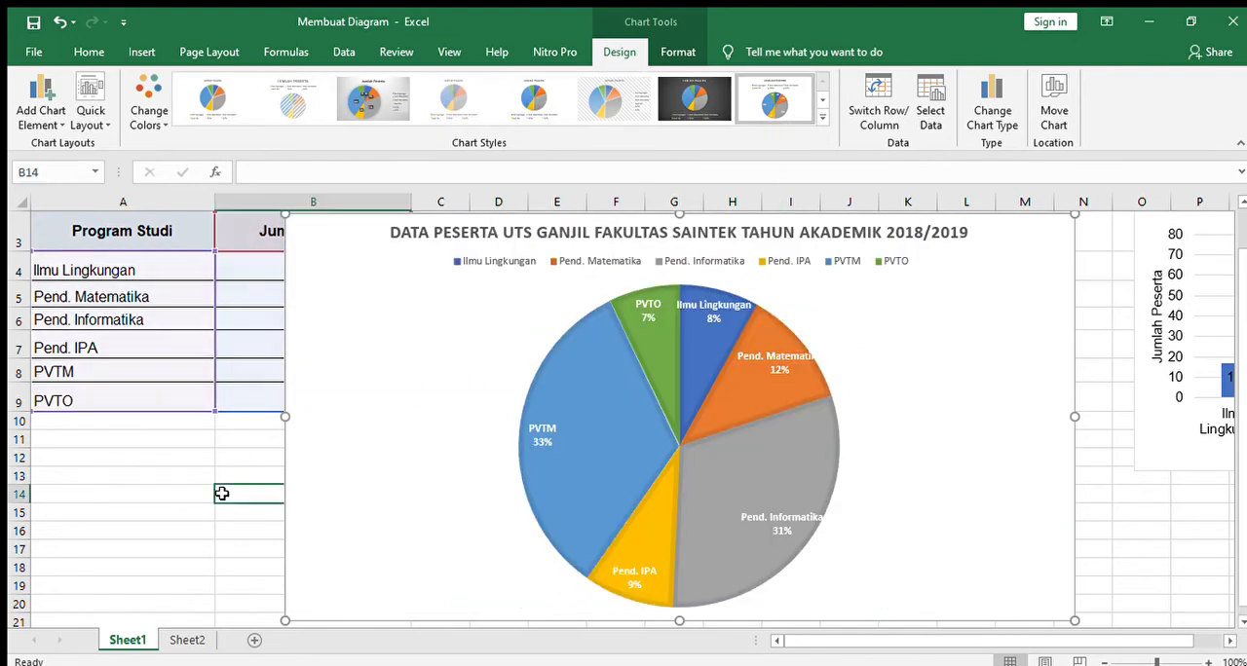
Step: Shrink the pie chart and place it from about column C, row 5 to column N, row 19, clear of the data table
click(384, 279)
drag(285, 215, 450, 337)
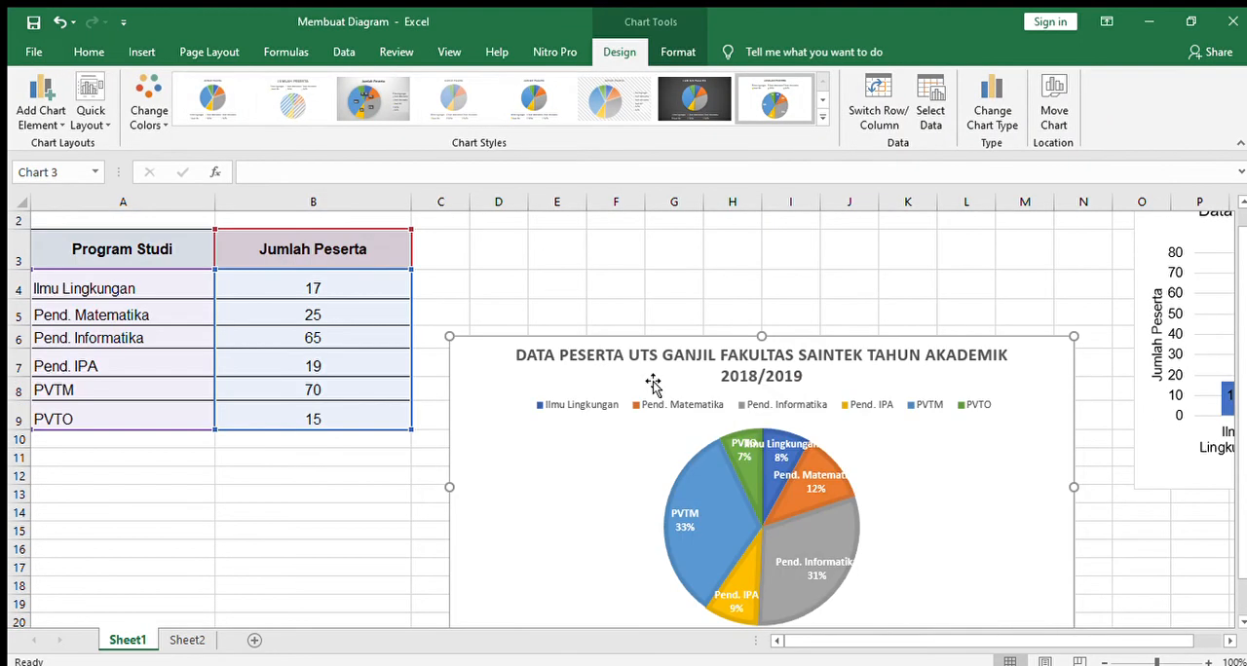
drag(652, 383, 640, 355)
click(601, 262)
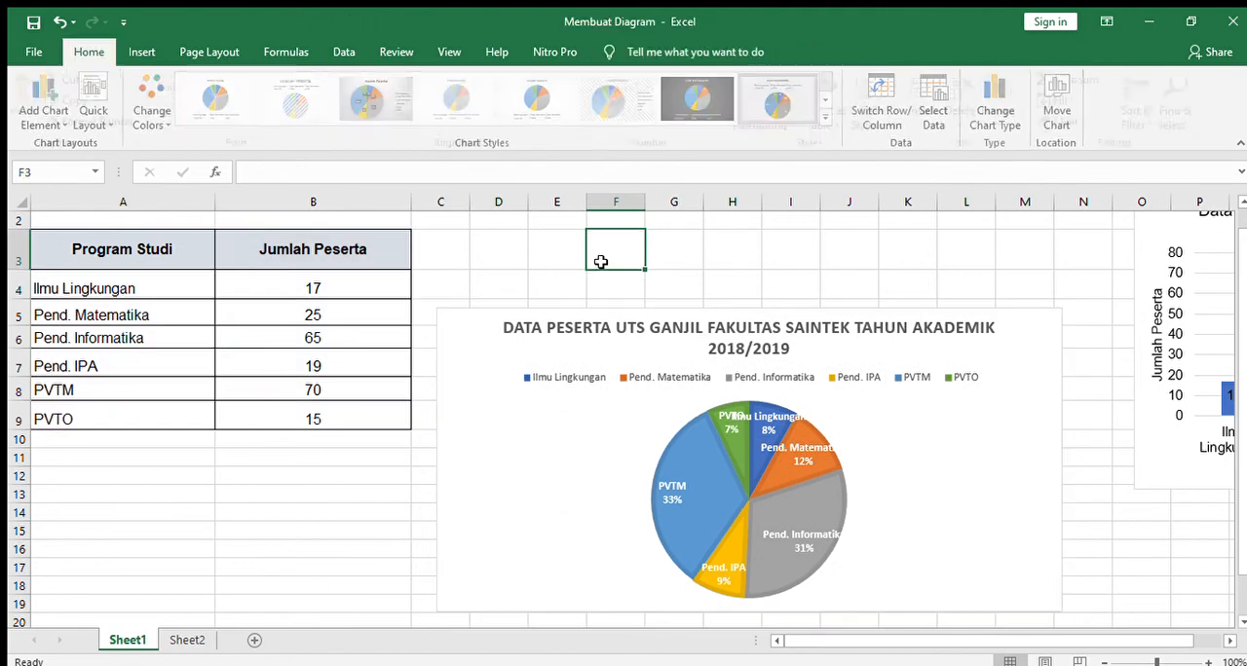
Step: Apply the sixth chart style, with a hatched background and the legend beside the pie, to the pie chart
click(596, 454)
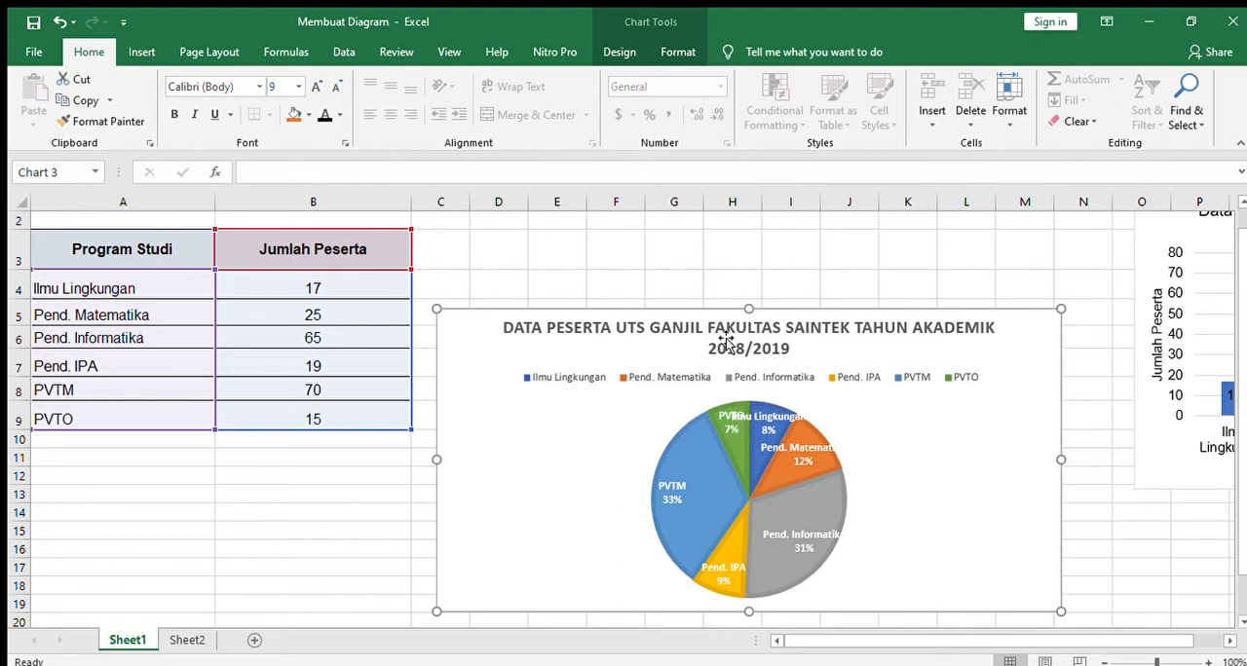
click(627, 57)
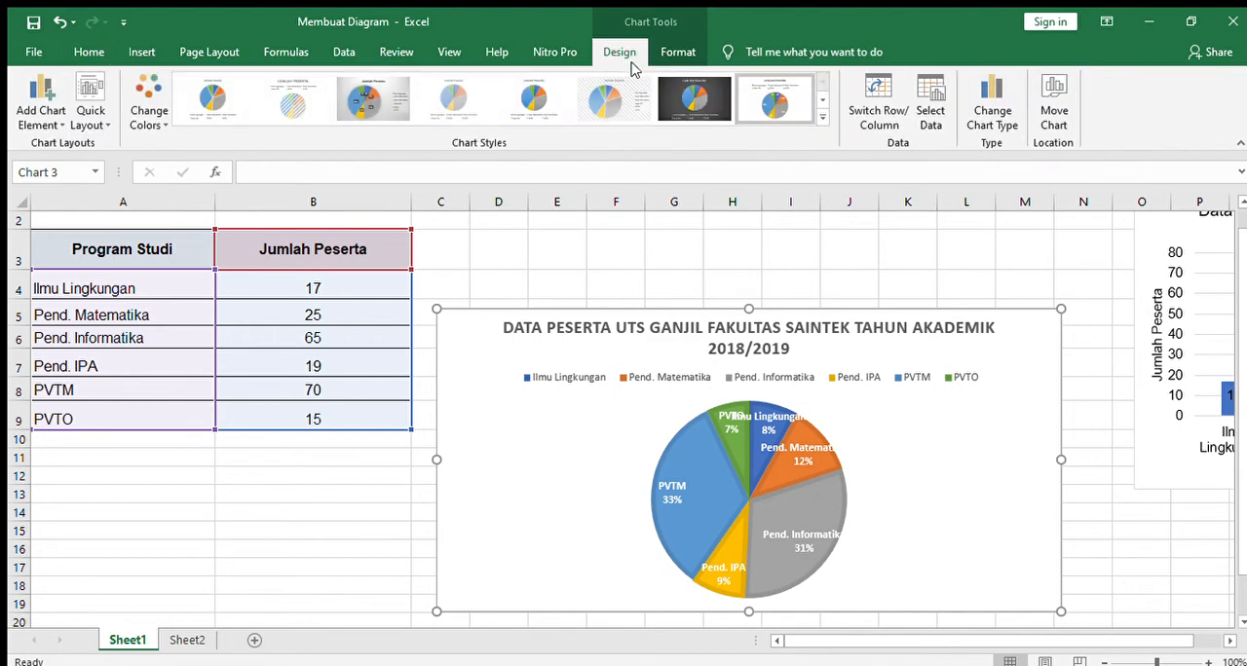
click(629, 104)
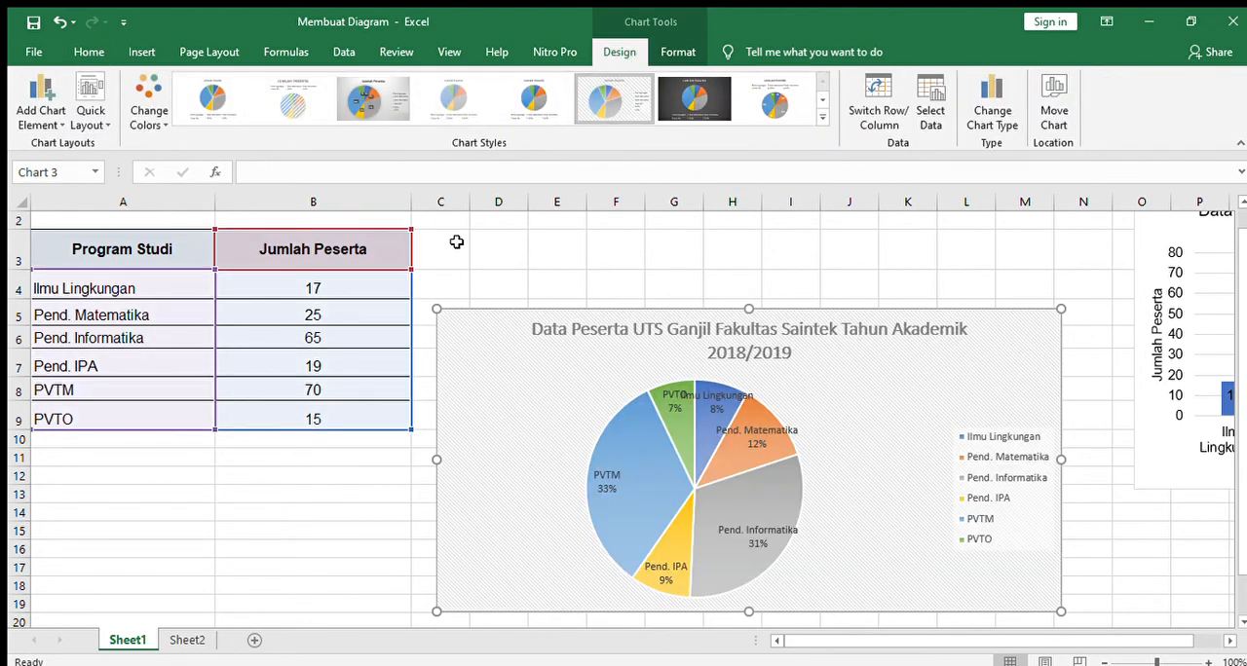
click(588, 246)
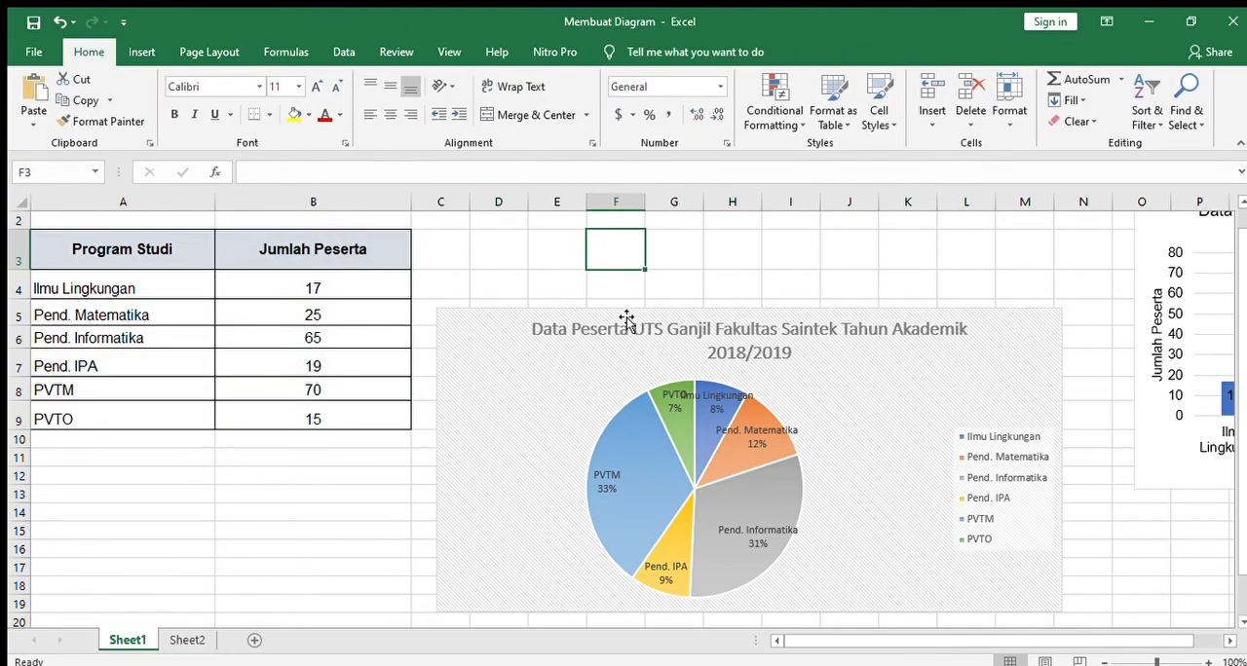
Step: Move the pie chart away from the table so that it starts at about column O, row 10
drag(626, 321, 648, 342)
click(56, 21)
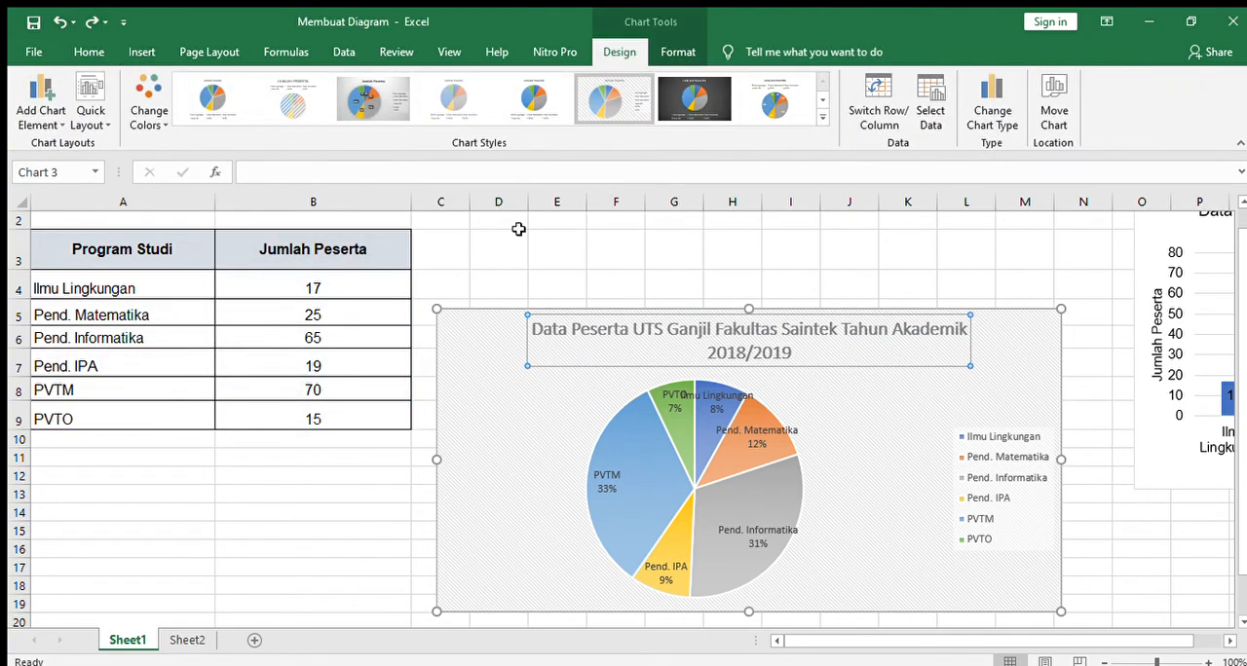
drag(496, 312, 1217, 448)
click(504, 312)
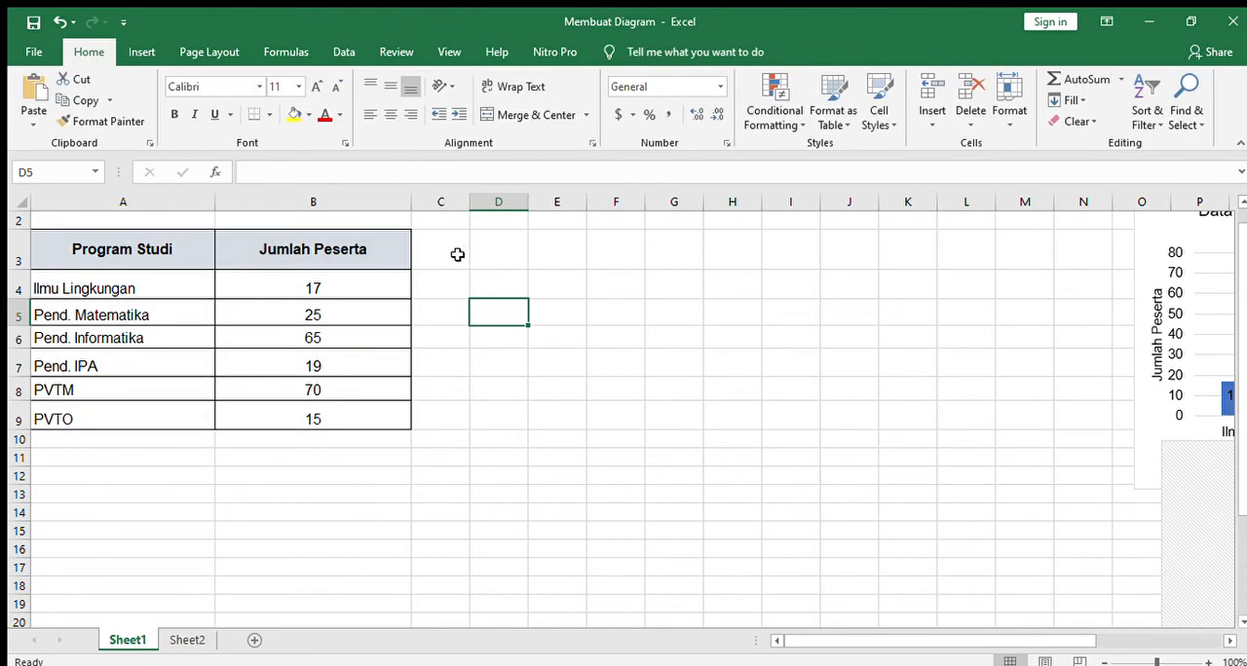
Step: Insert a scatter chart from the table data in A3:B9
scroll(399, 352, up, 1)
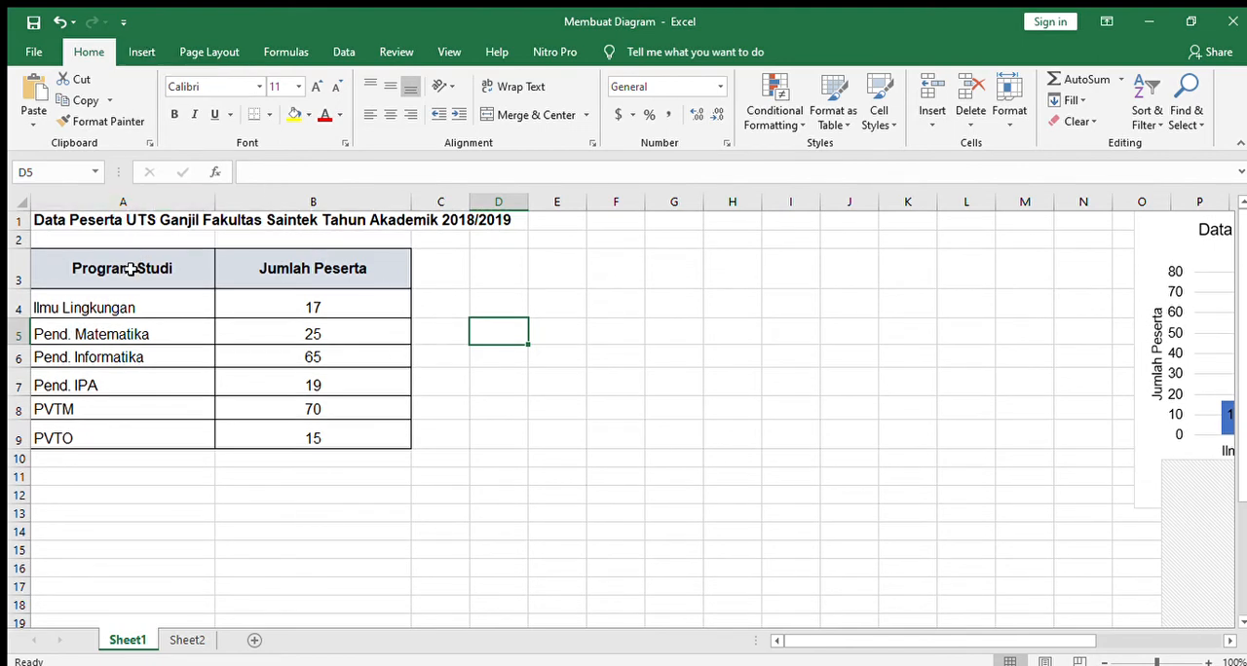
drag(131, 269, 307, 419)
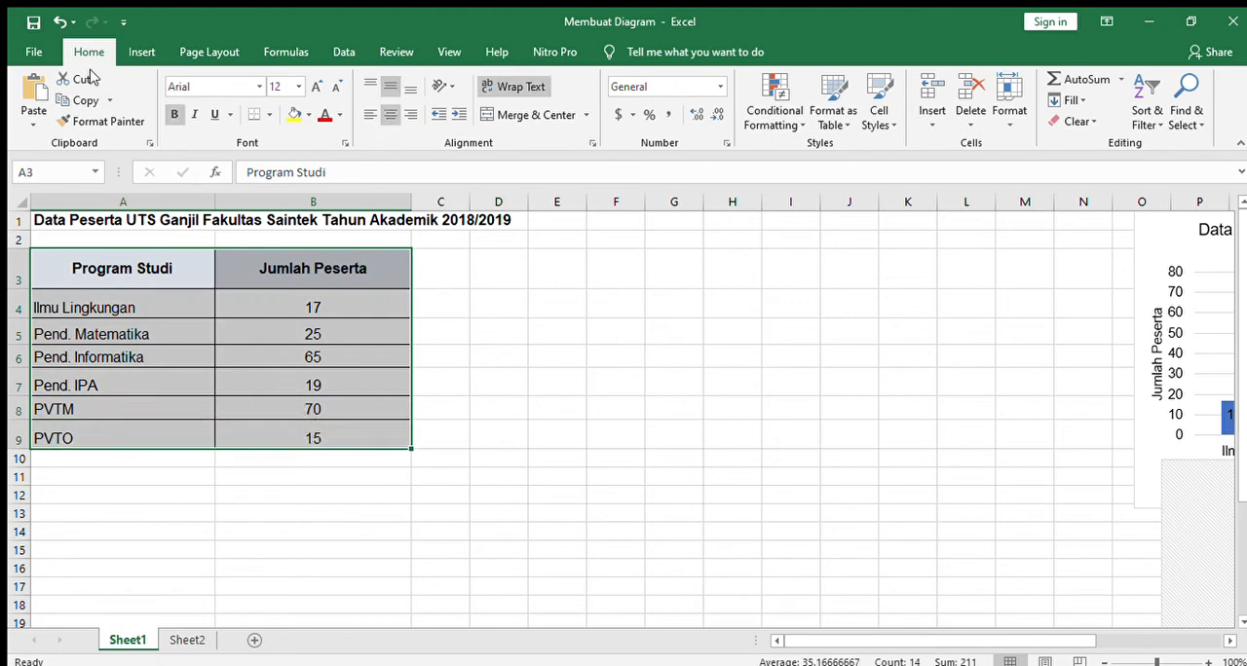
click(141, 52)
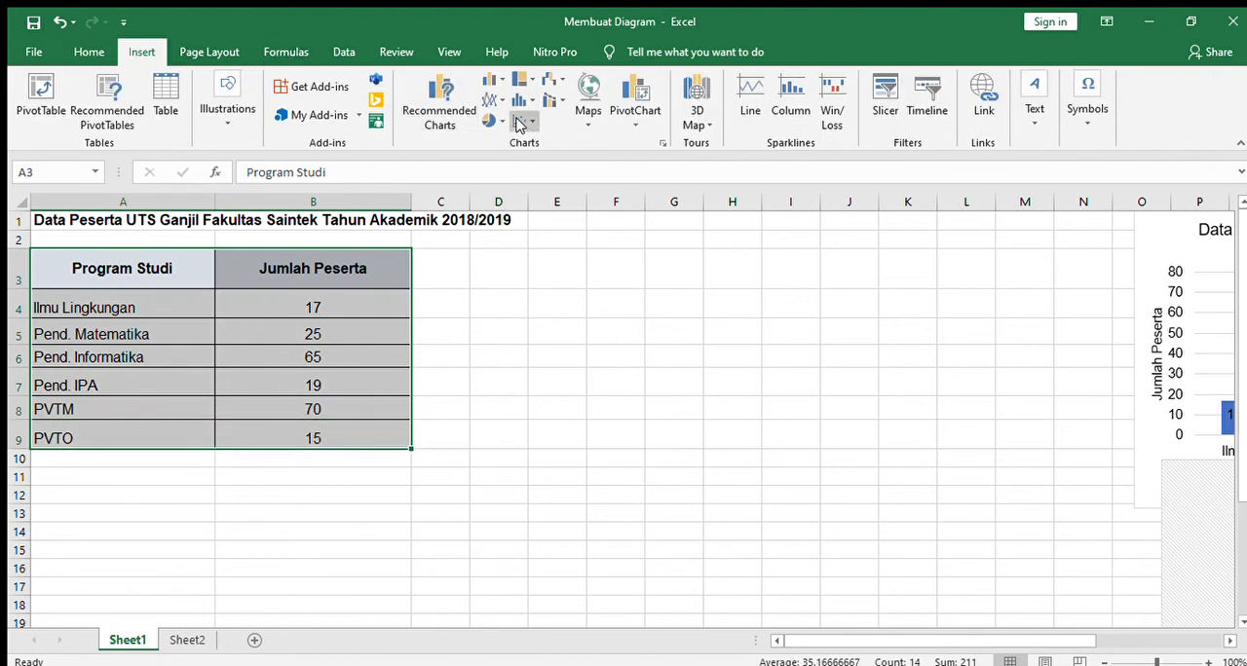
click(425, 122)
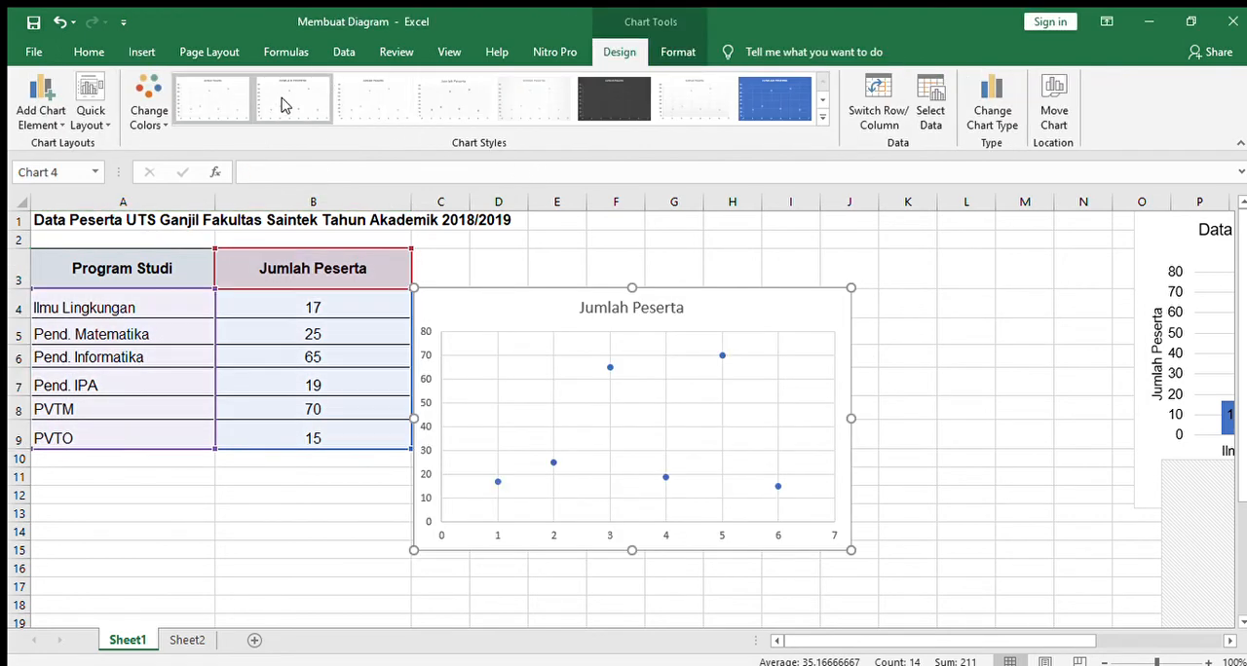
Step: Apply the seventh chart style, with a shaded plot area, to the scatter chart and move it to about column D, row 3
click(280, 105)
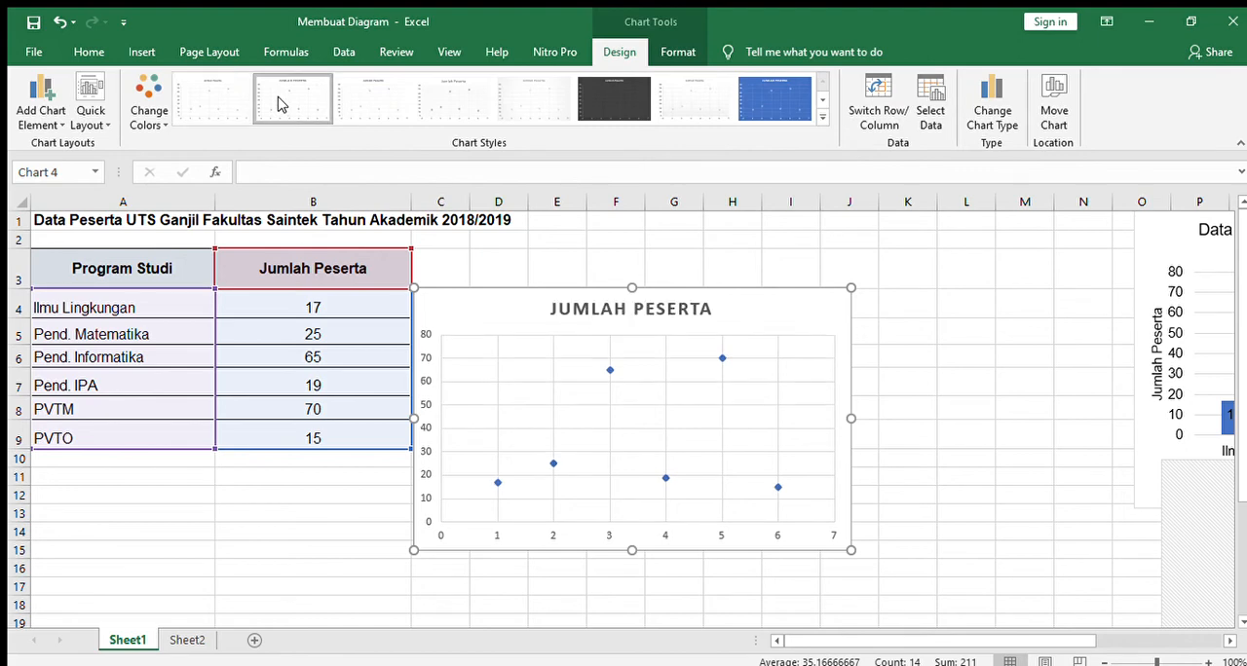
click(347, 98)
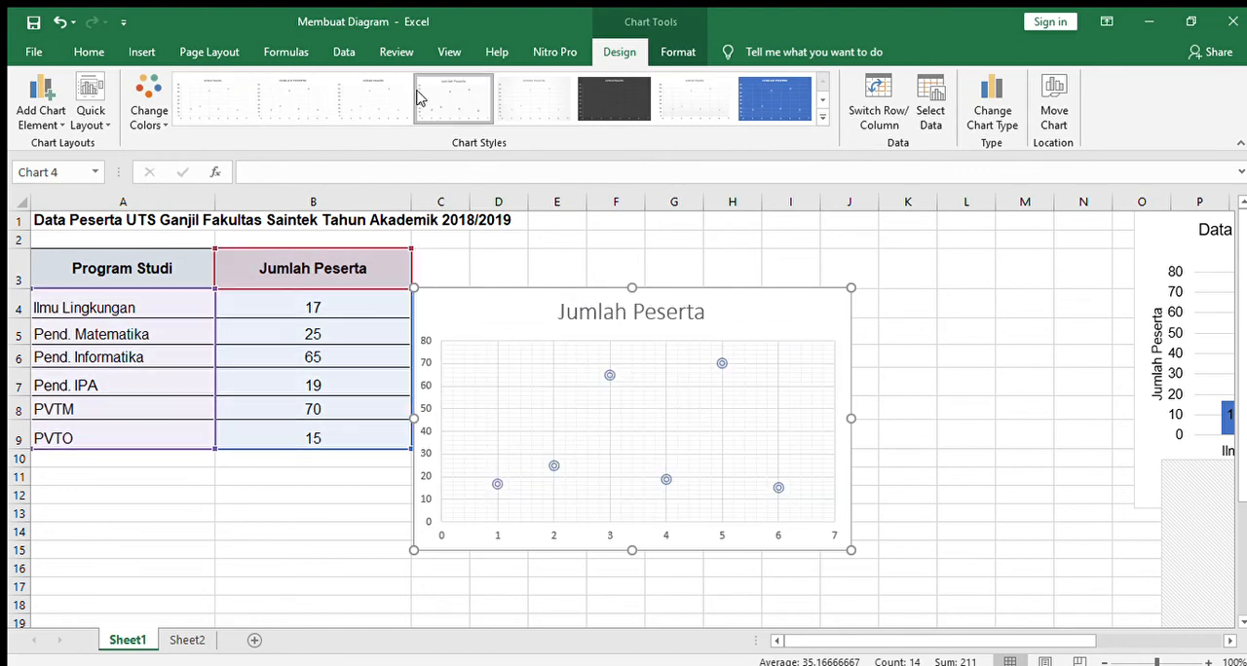
click(526, 94)
click(690, 98)
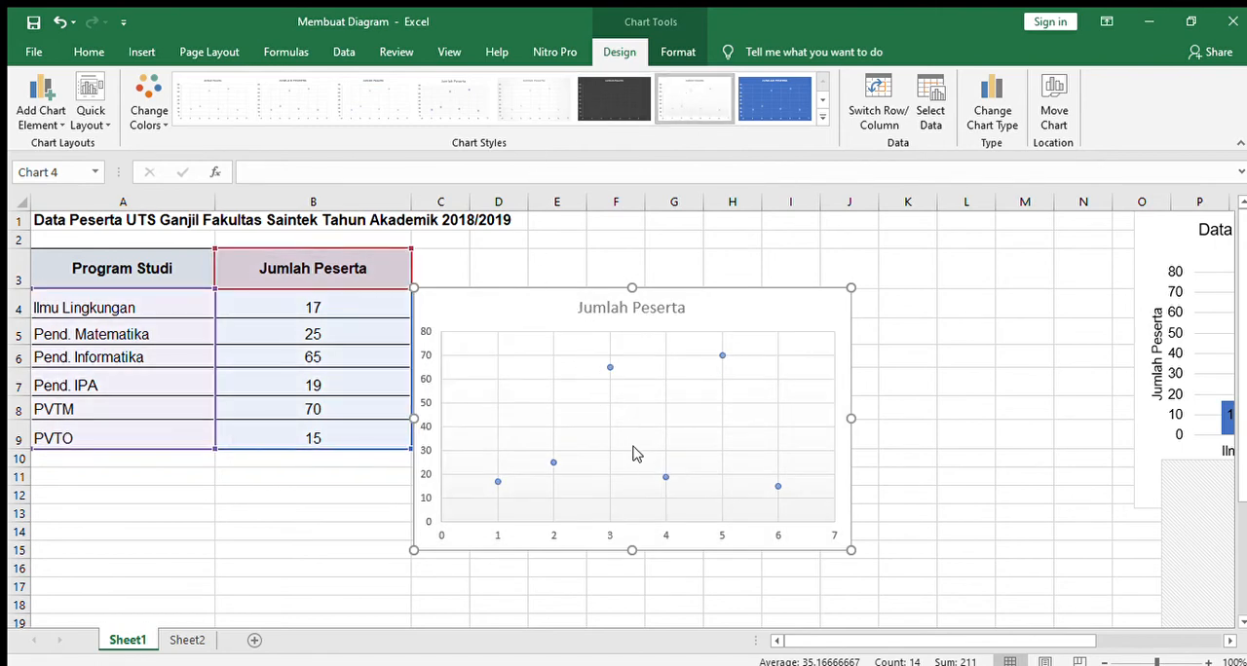
drag(541, 310, 625, 284)
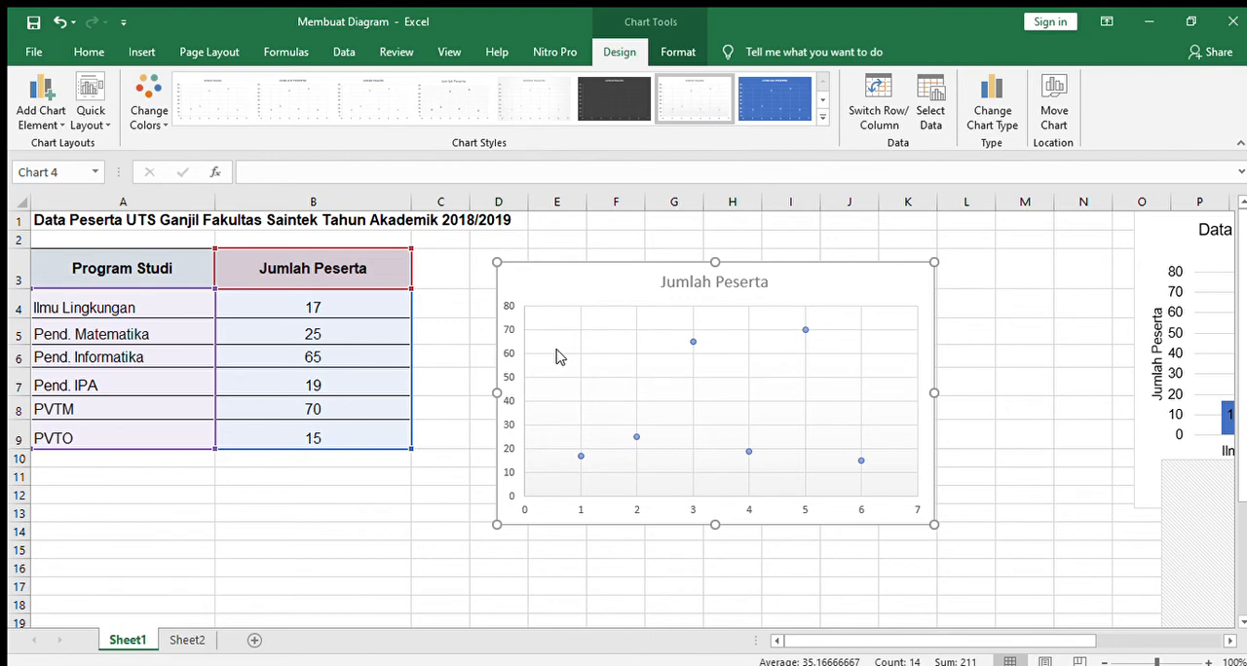
Step: Replace the scatter chart's title with the copied text "Data Peserta UTS Ganjil Fakultas Saintek Tahun Akademik 2018/2019"
click(697, 288)
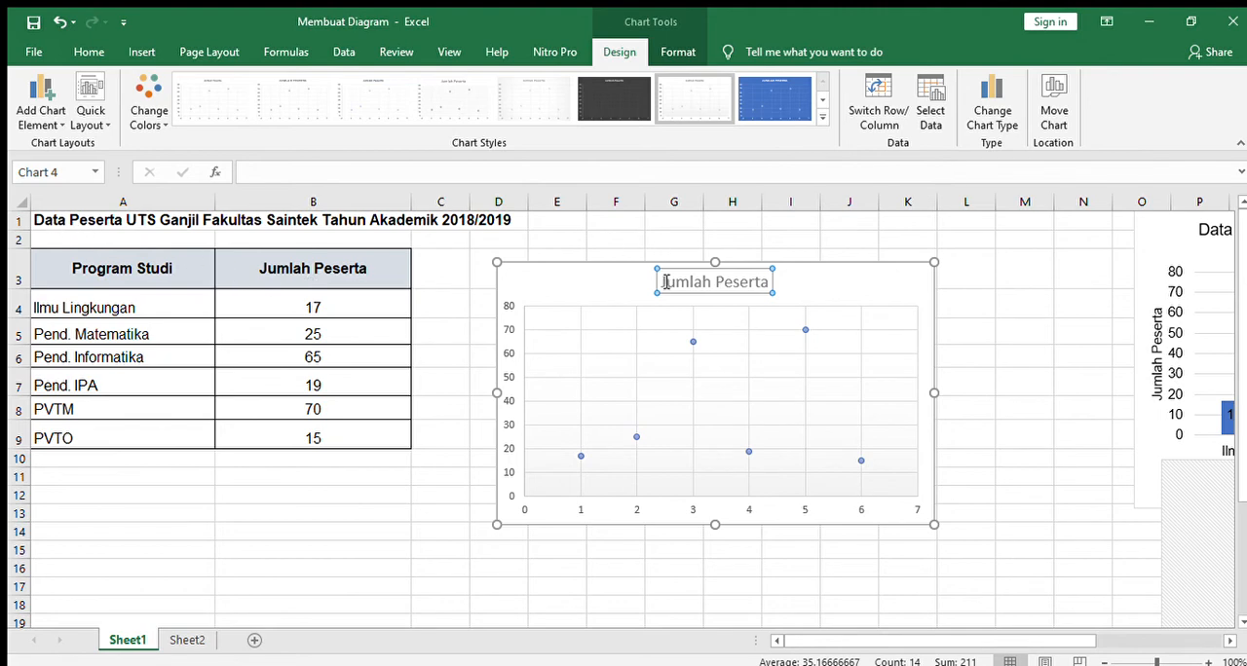
drag(664, 281, 791, 282)
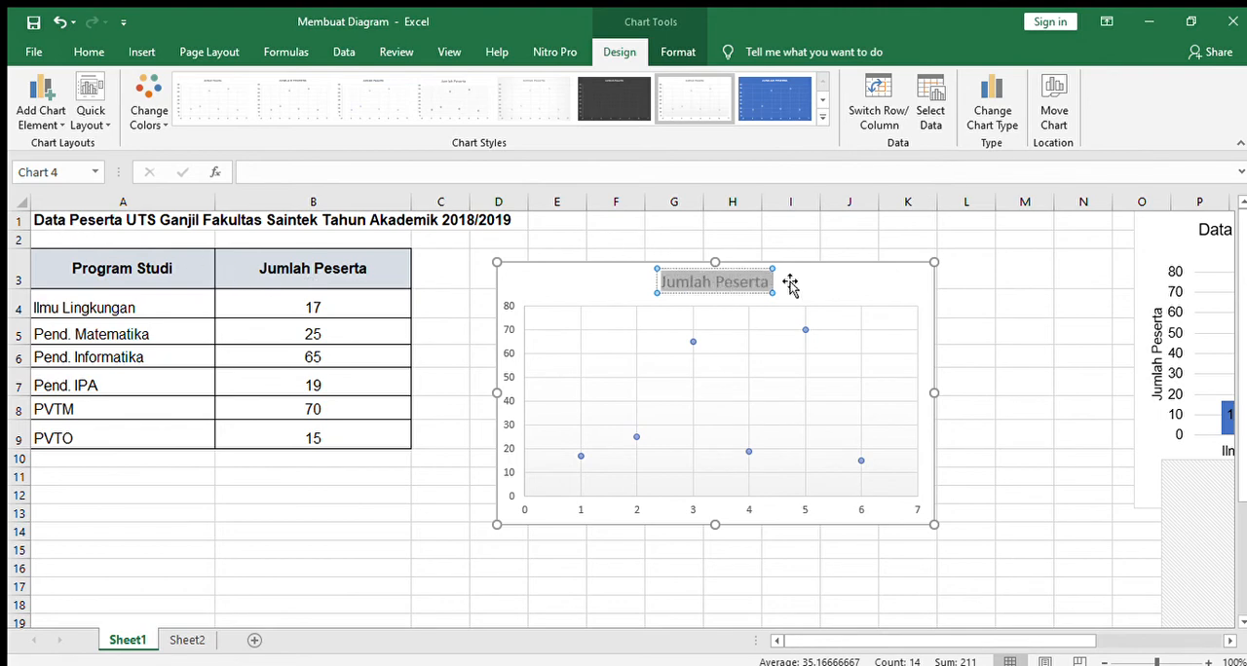
text(Data Peserta UTS Ganjil Fakultas Saintek Tahun Akademik 2018/2019)
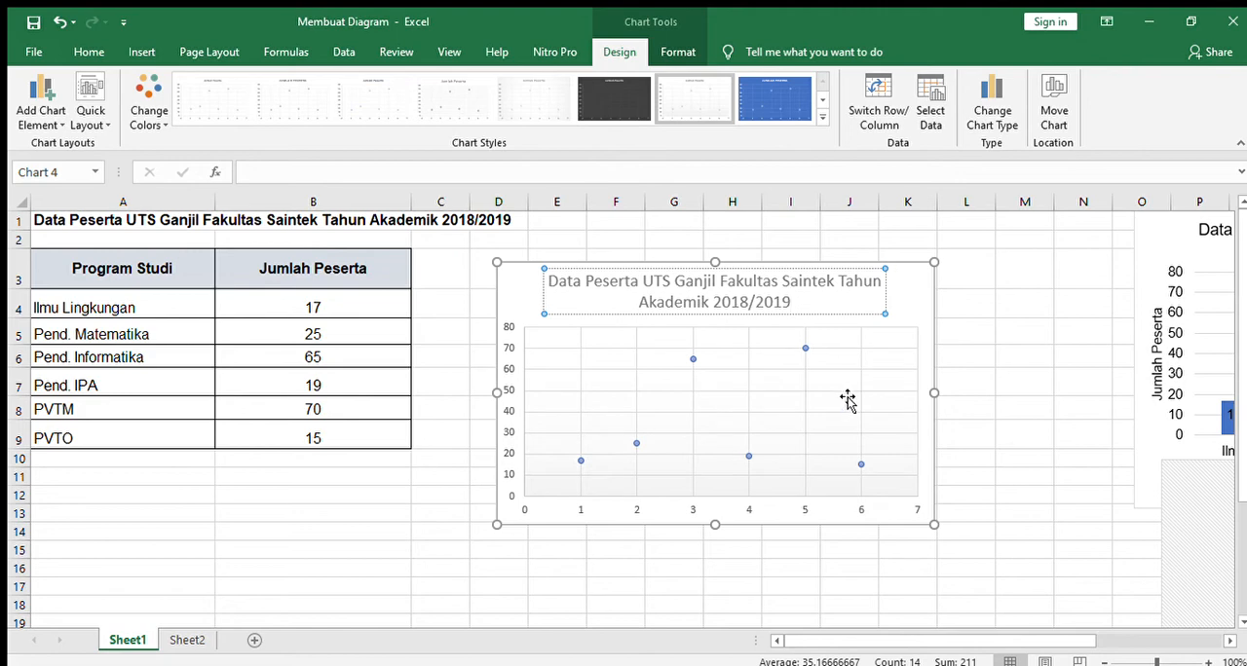
click(904, 297)
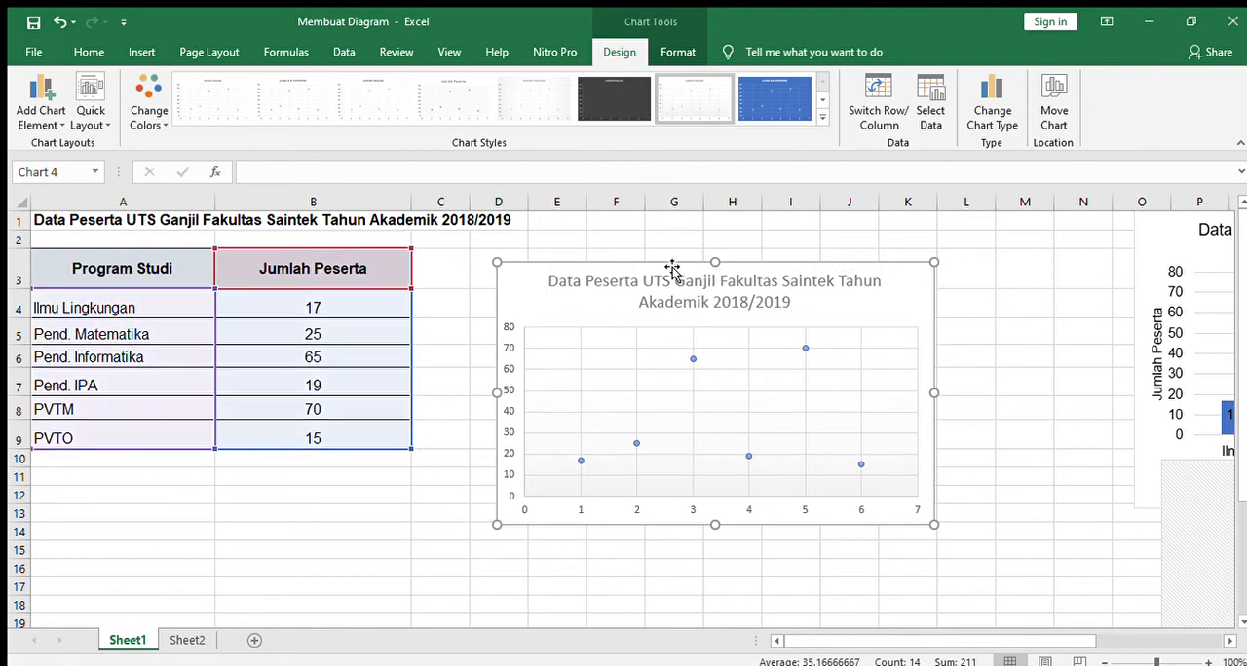
Step: Recolor the scatter chart's markers dark grey and set all its text to Arial, size 10.5
click(144, 82)
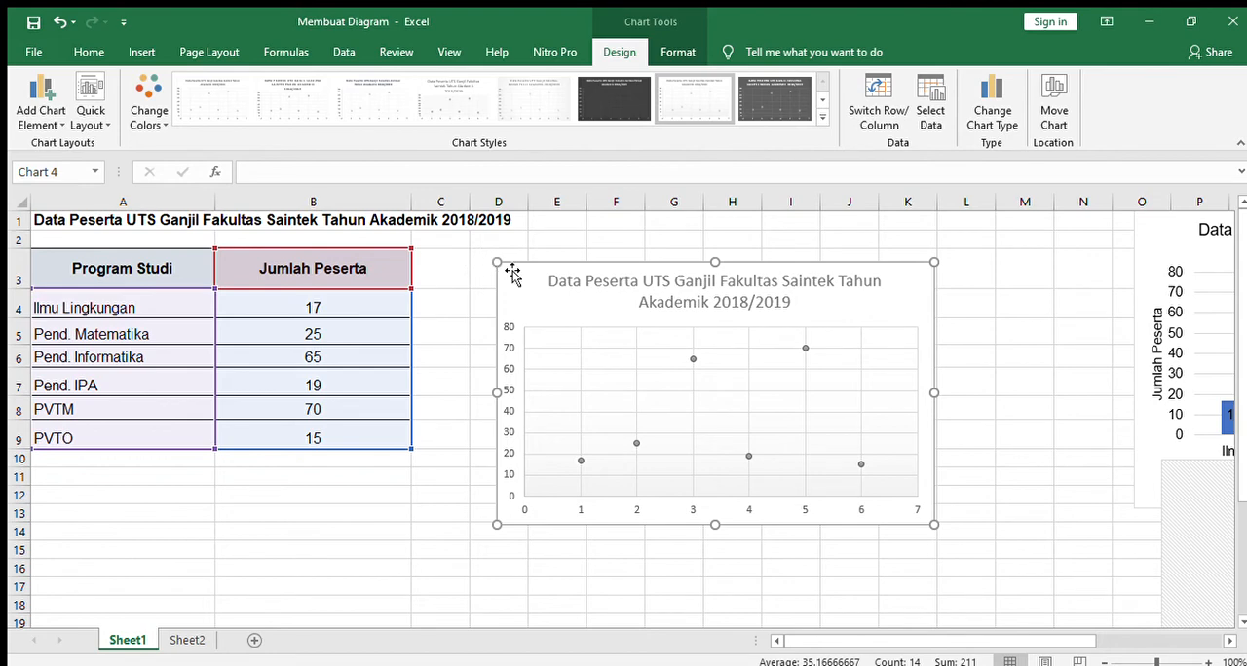
click(88, 52)
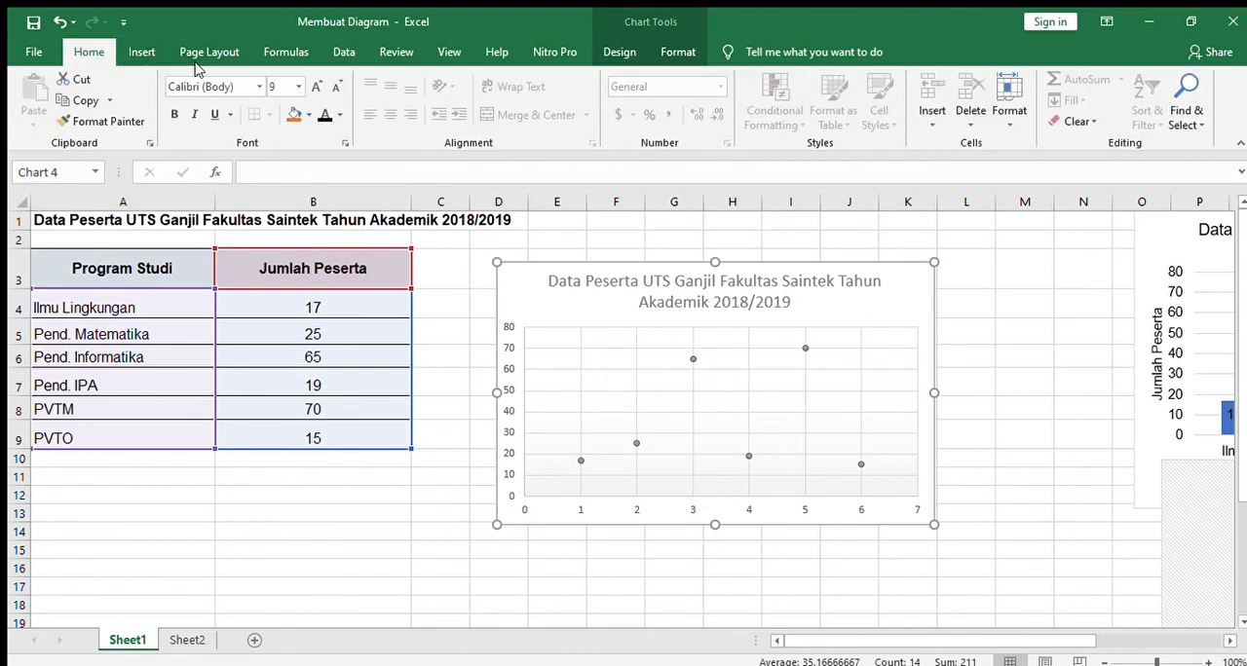
click(293, 93)
text(10.5)
key(Return)
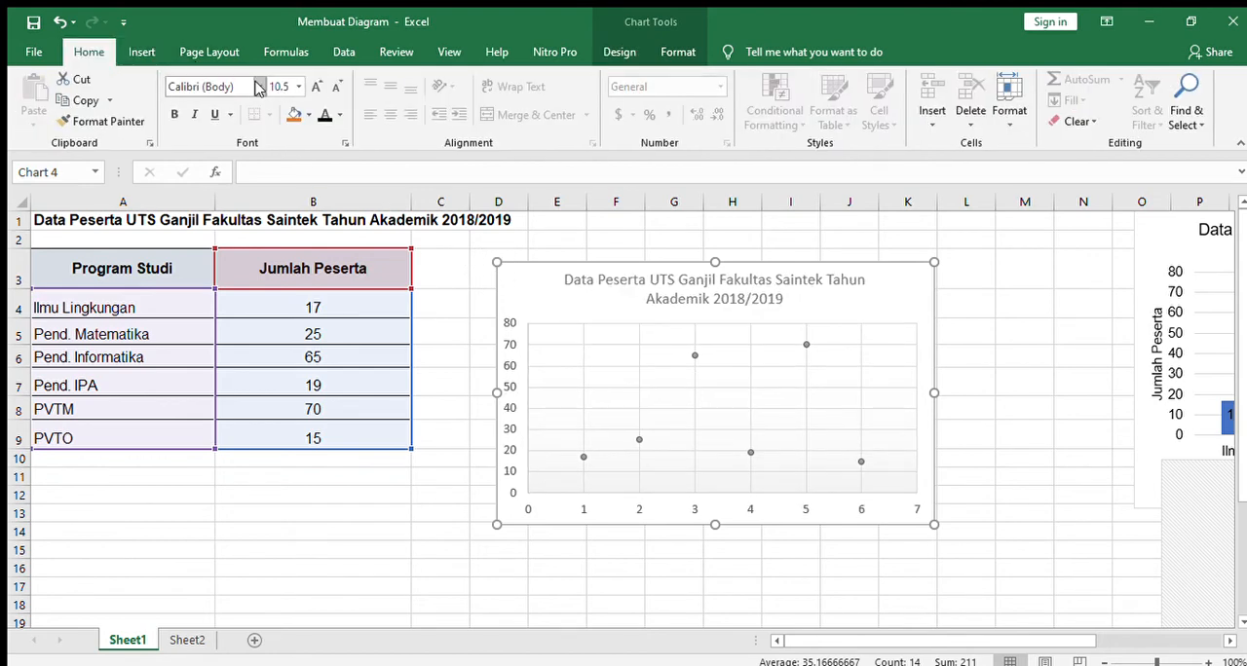
text(Arial)
key(Return)
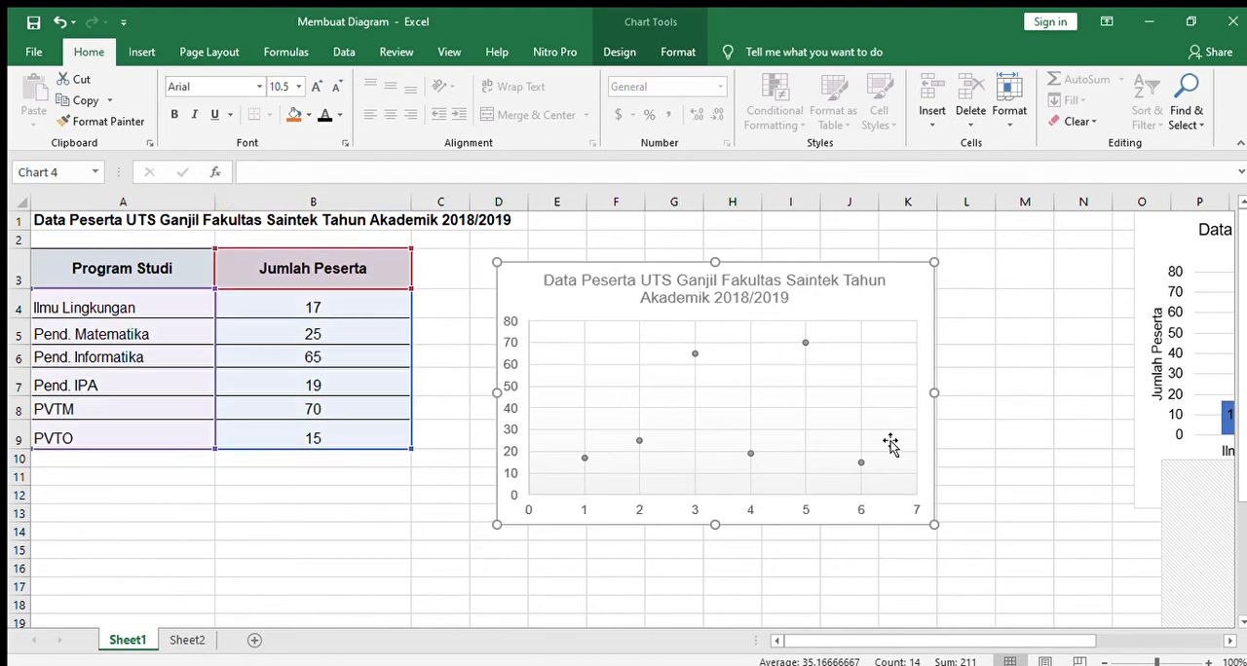
Step: Enlarge the scatter chart to about column L, row 16 and make its text black
drag(940, 529, 986, 577)
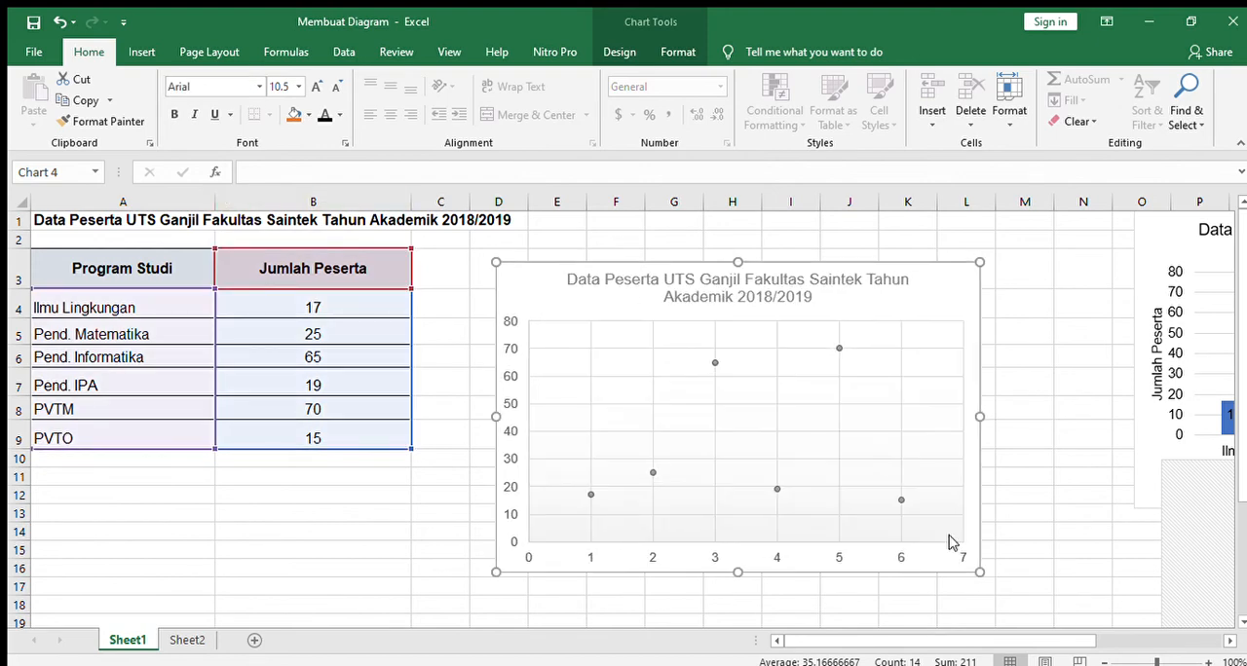
click(325, 114)
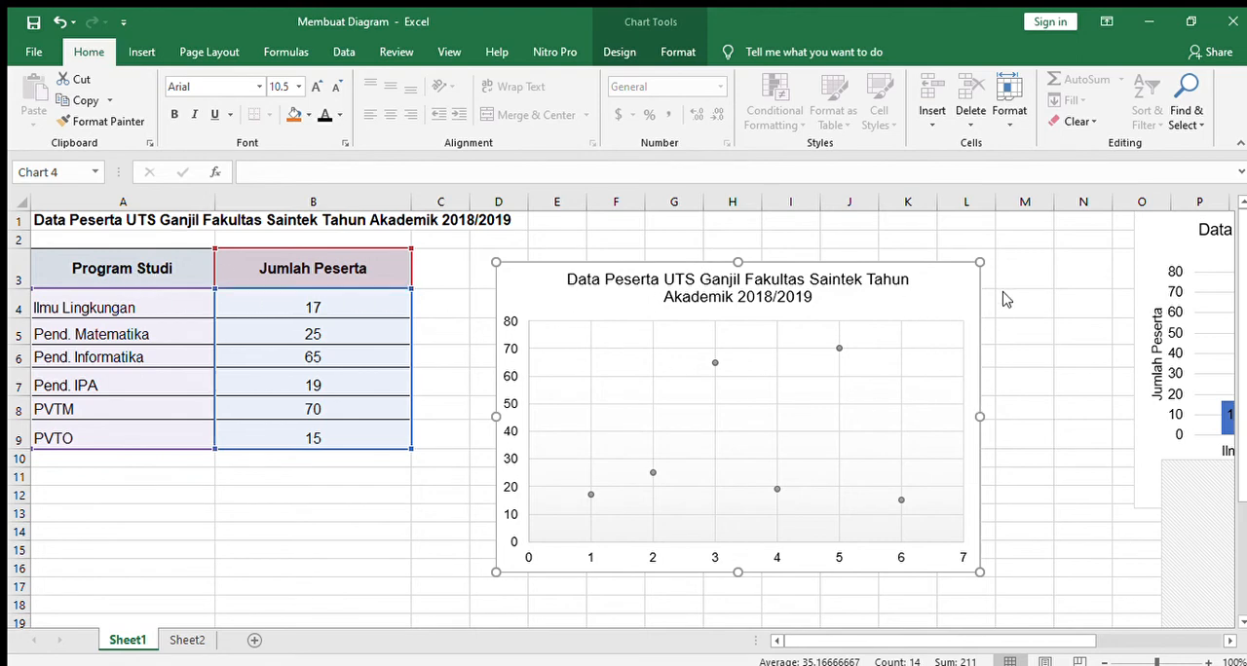
Step: Add axis titles to the scatter chart and name the vertical axis "jumlah peserta"
click(1070, 314)
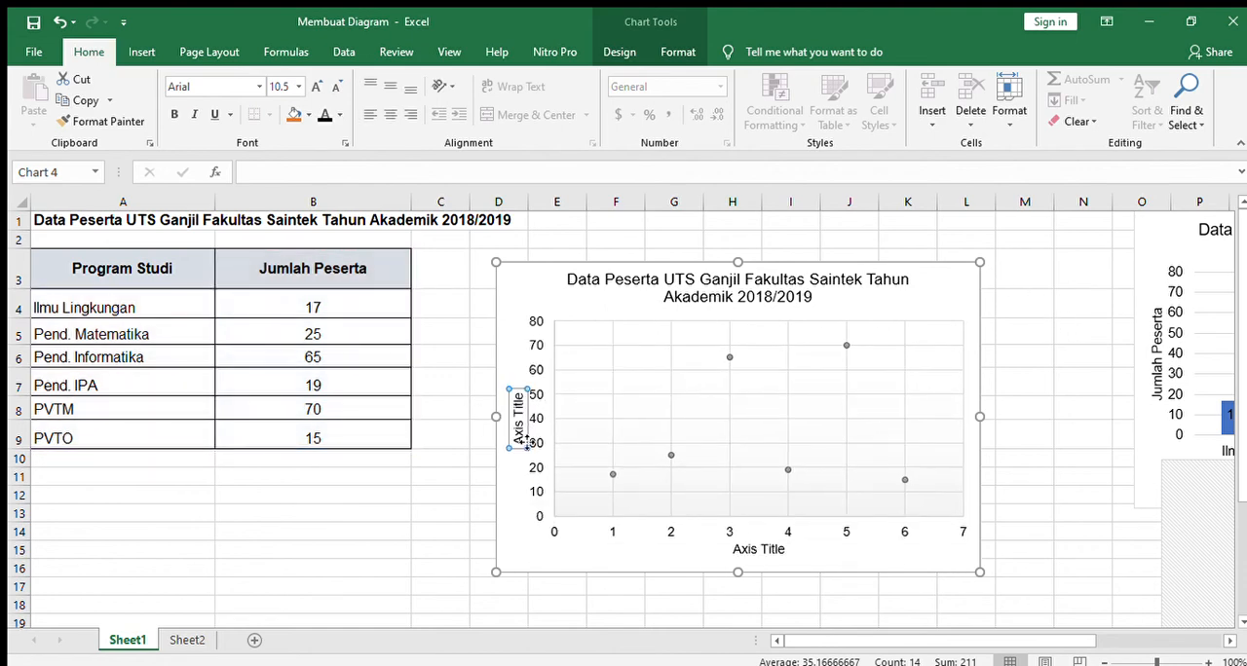
drag(522, 443, 521, 389)
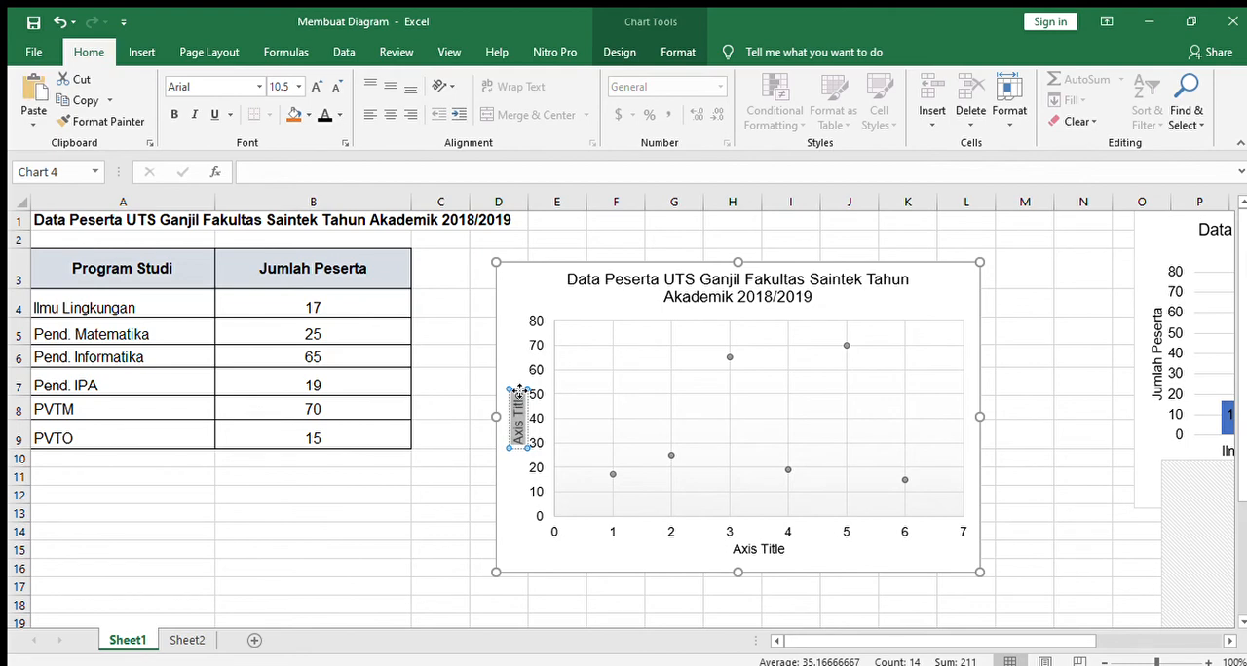
text(Juml)
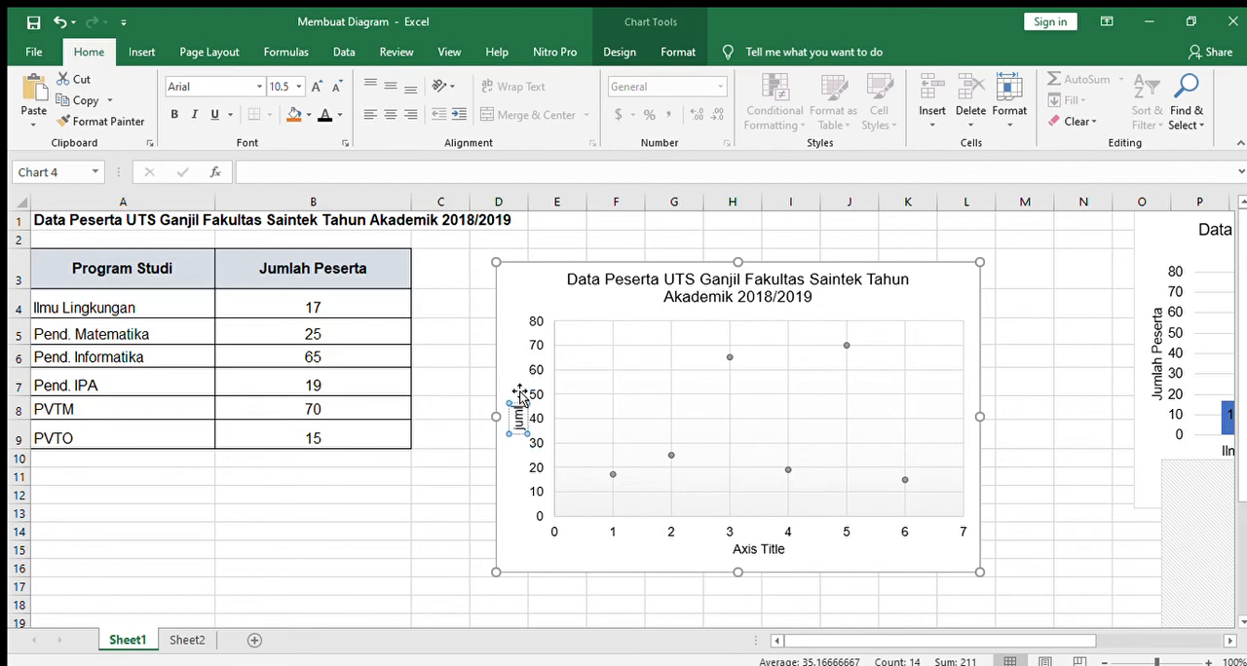
text(ah peserta)
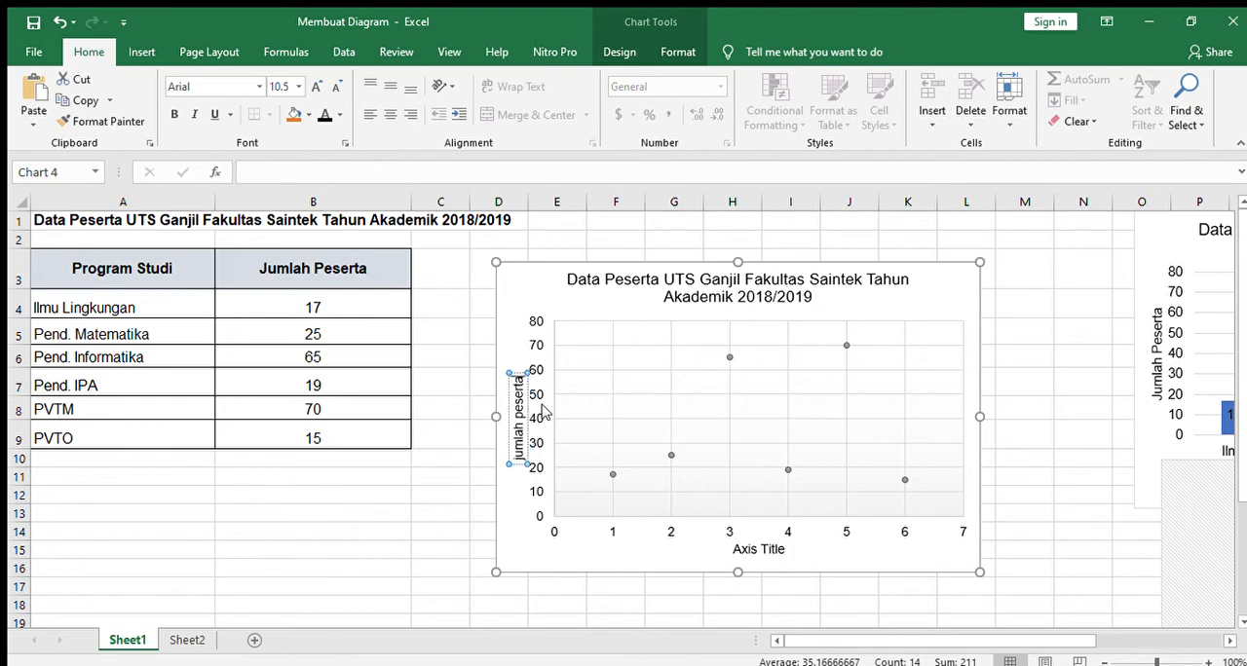
Step: Replace the scatter chart's horizontal axis title with "program studi"
click(759, 551)
drag(733, 549, 791, 550)
text(pr)
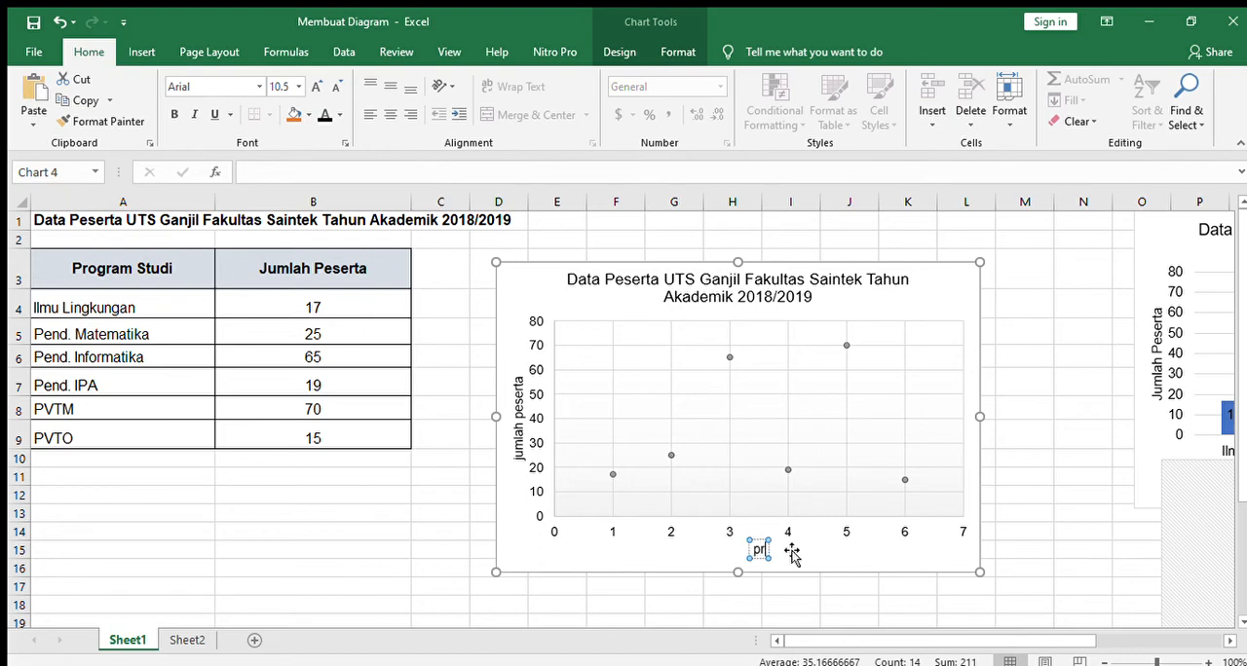
text(ogram)
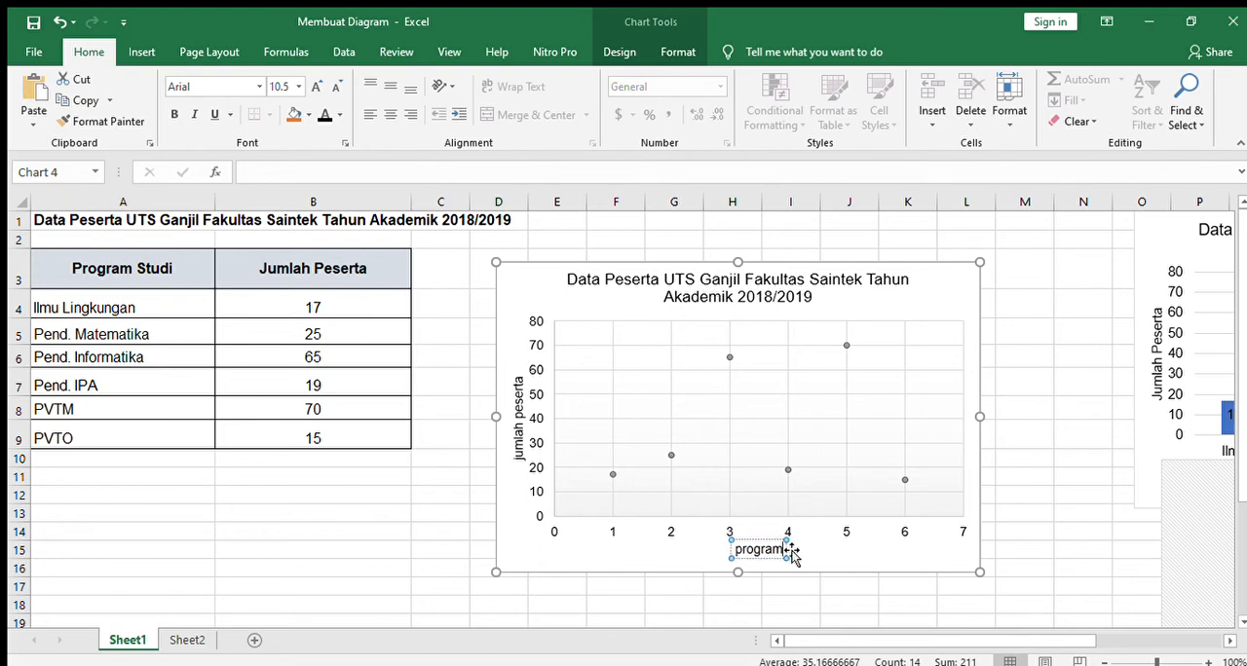
text( studi)
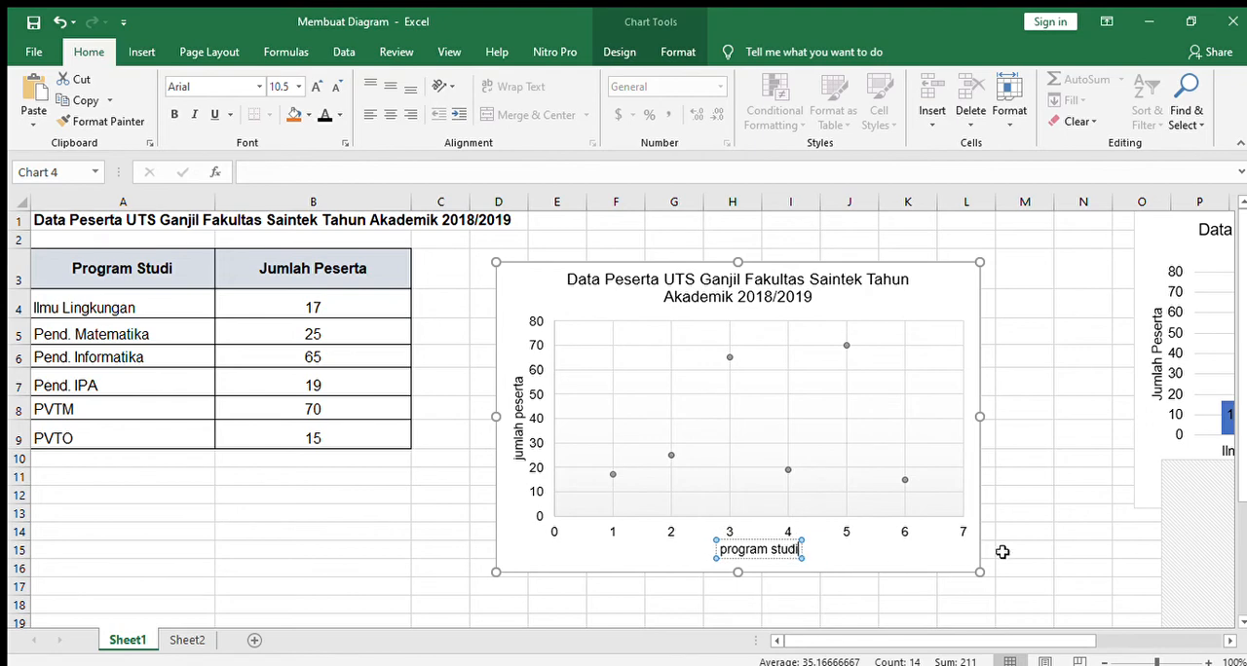
click(1060, 513)
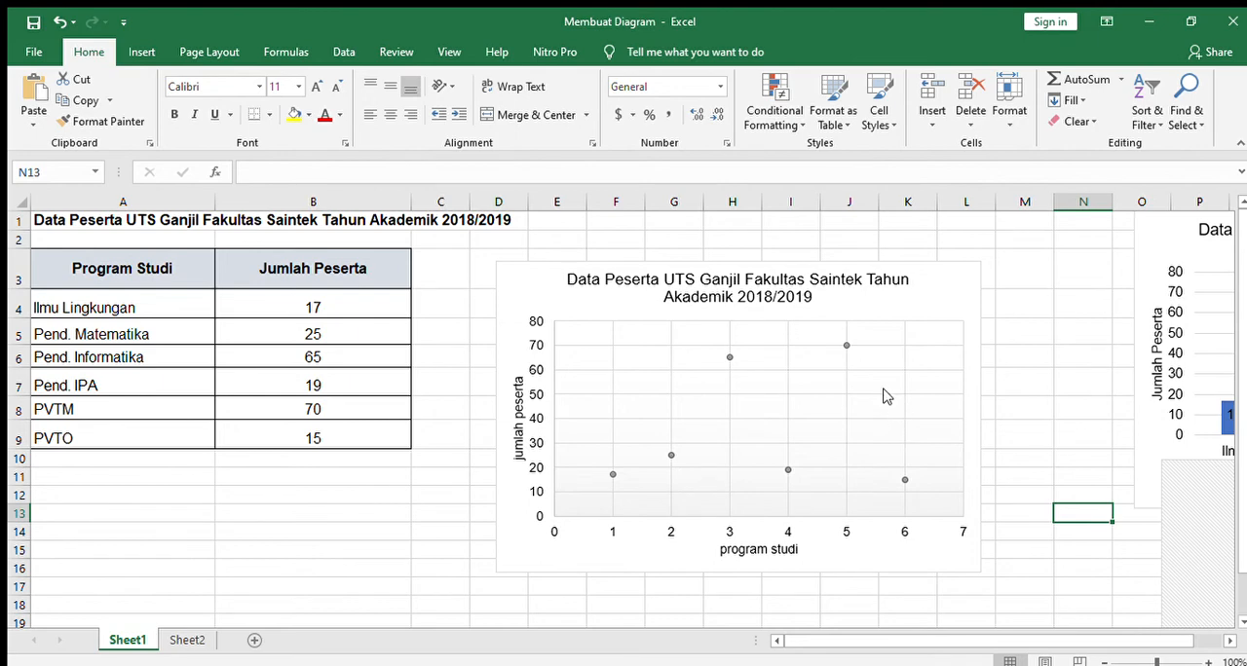
Step: Move the finished scatter chart away from the data table to about column O, row 5
click(560, 278)
drag(560, 277, 1217, 338)
click(500, 361)
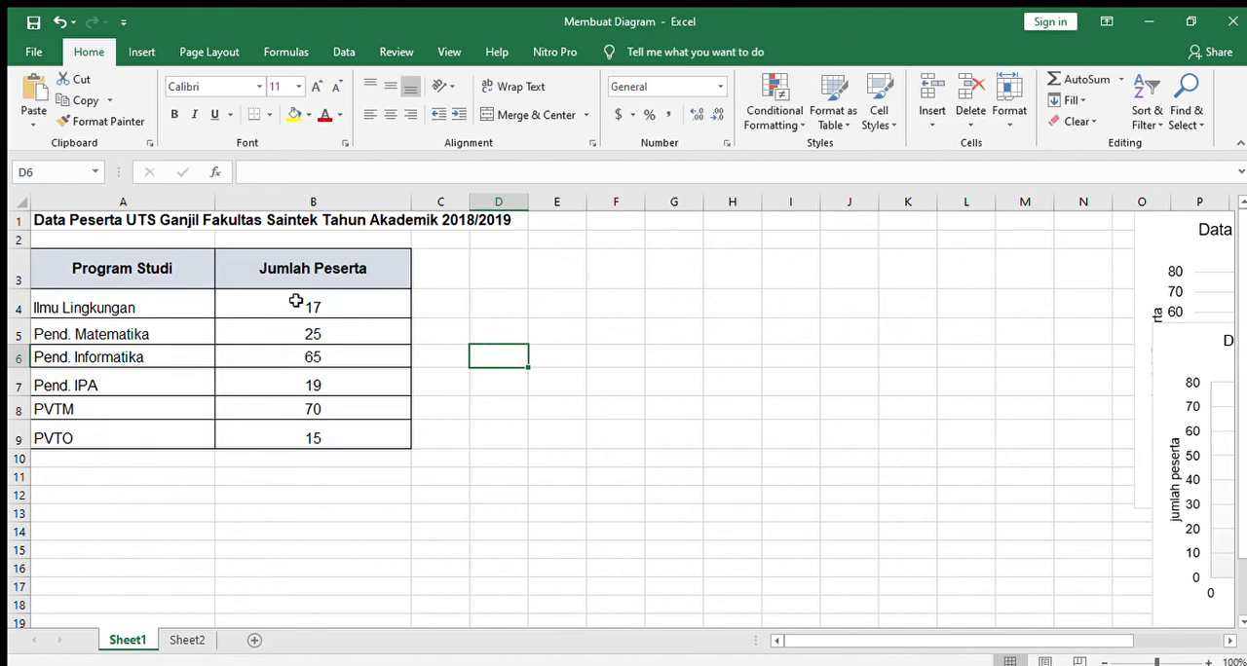
Step: Insert a 2-D line chart from the table data in A3:B9 and move it to about column D, row 4
click(142, 52)
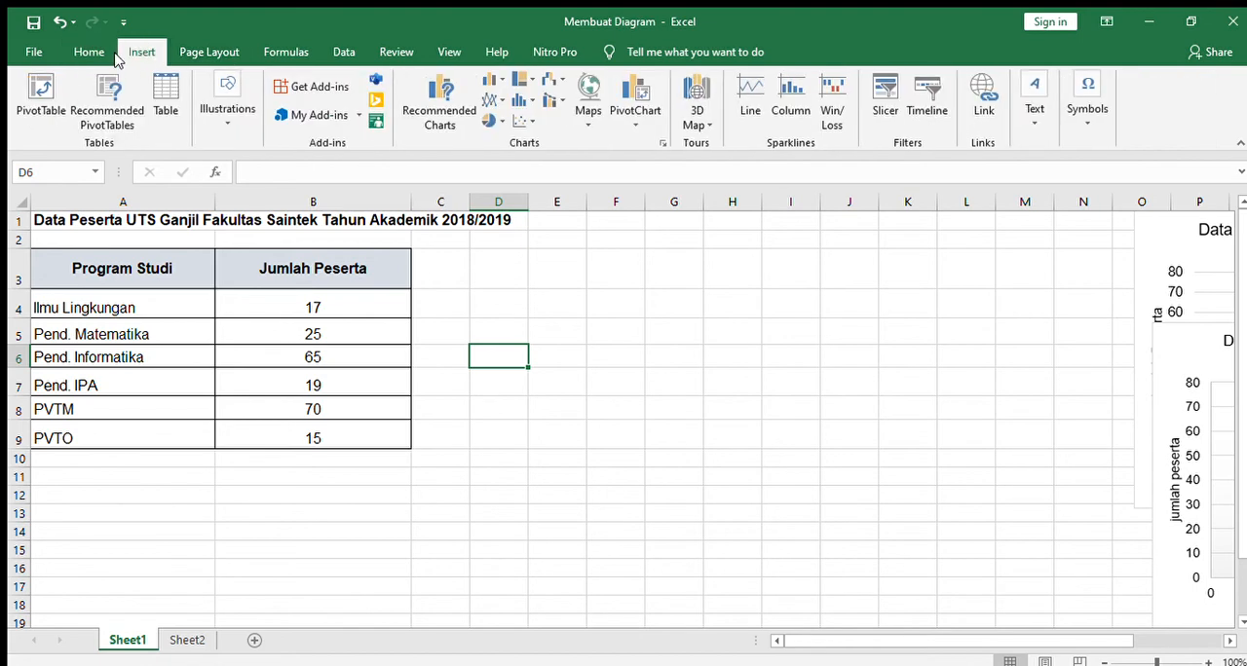
drag(111, 273, 329, 429)
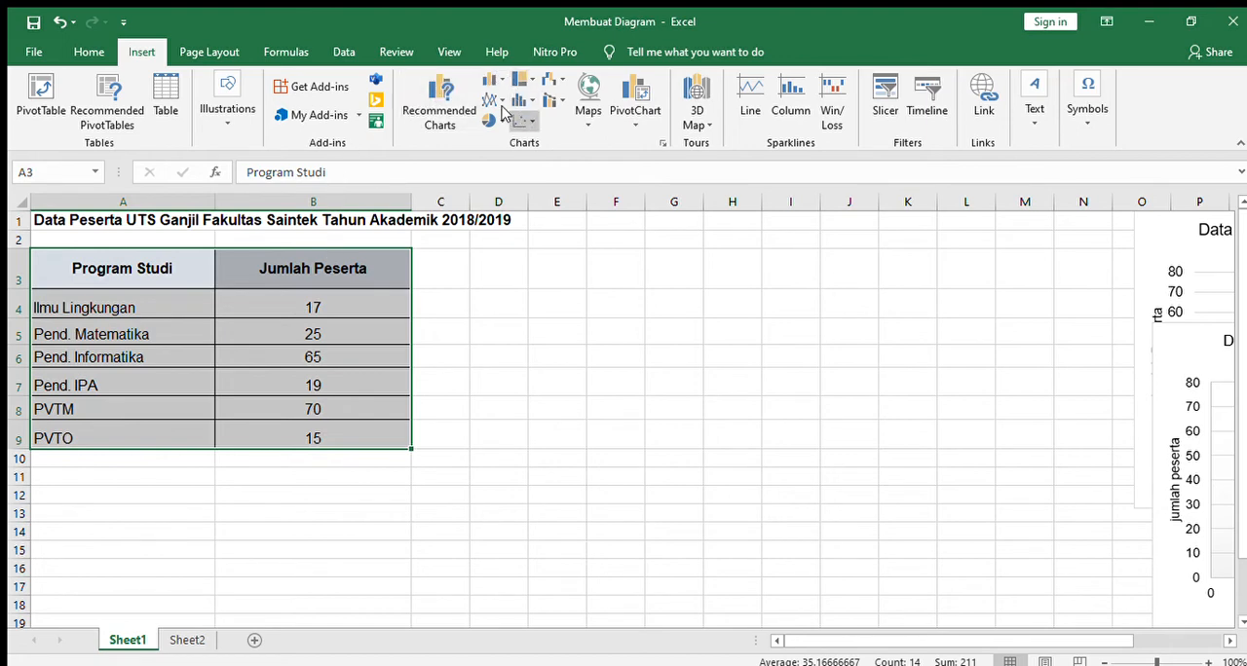
click(443, 112)
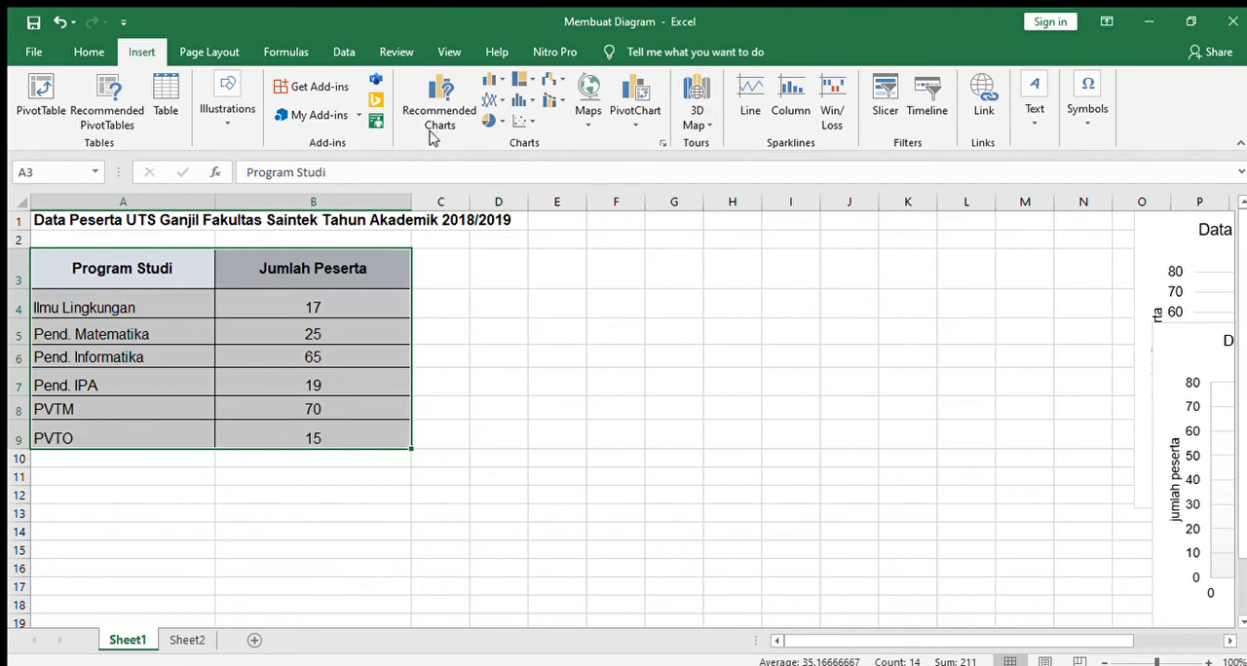
click(491, 105)
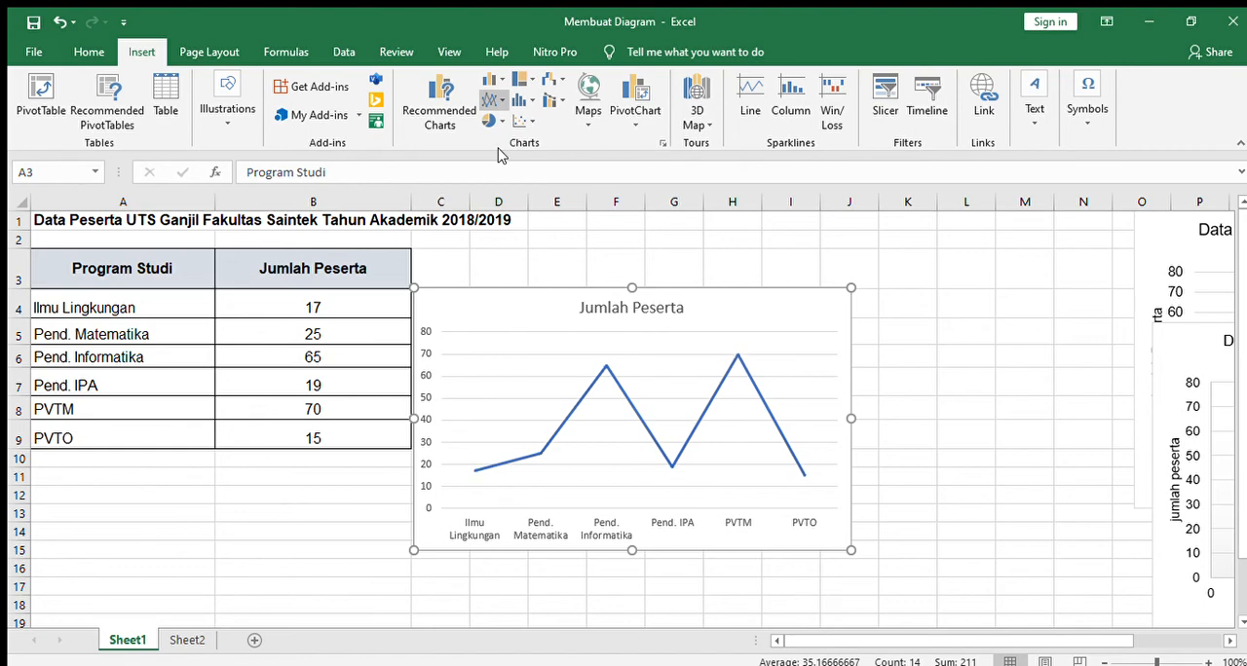
click(513, 156)
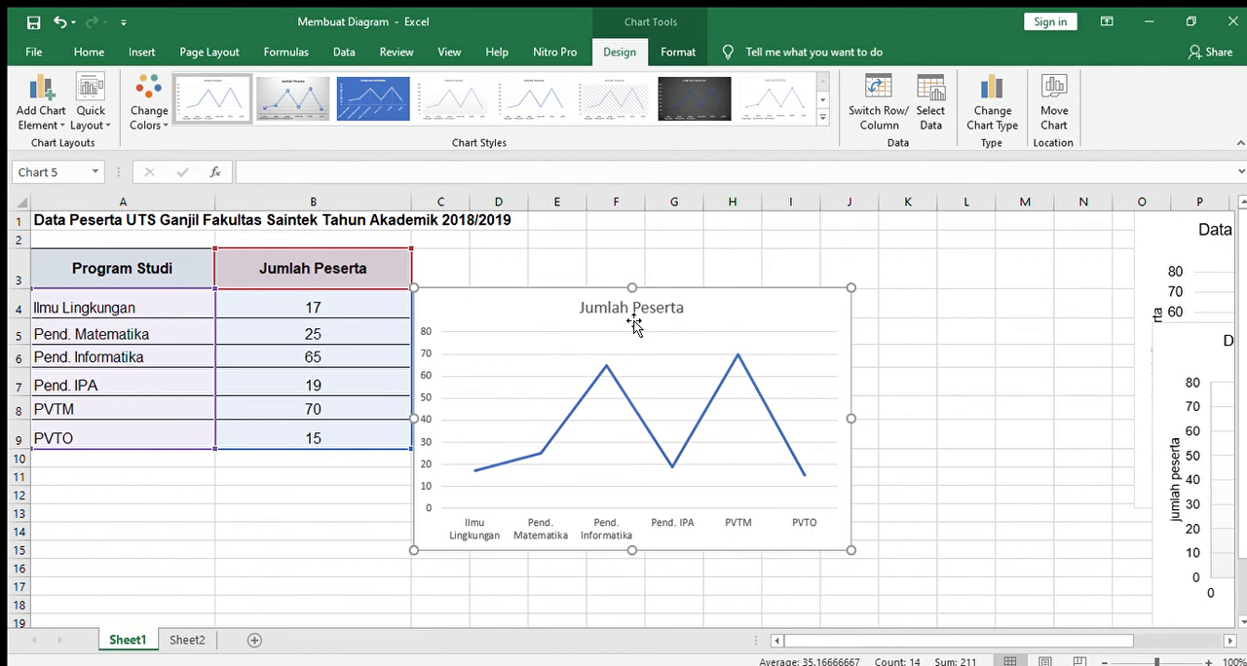
drag(520, 298, 616, 301)
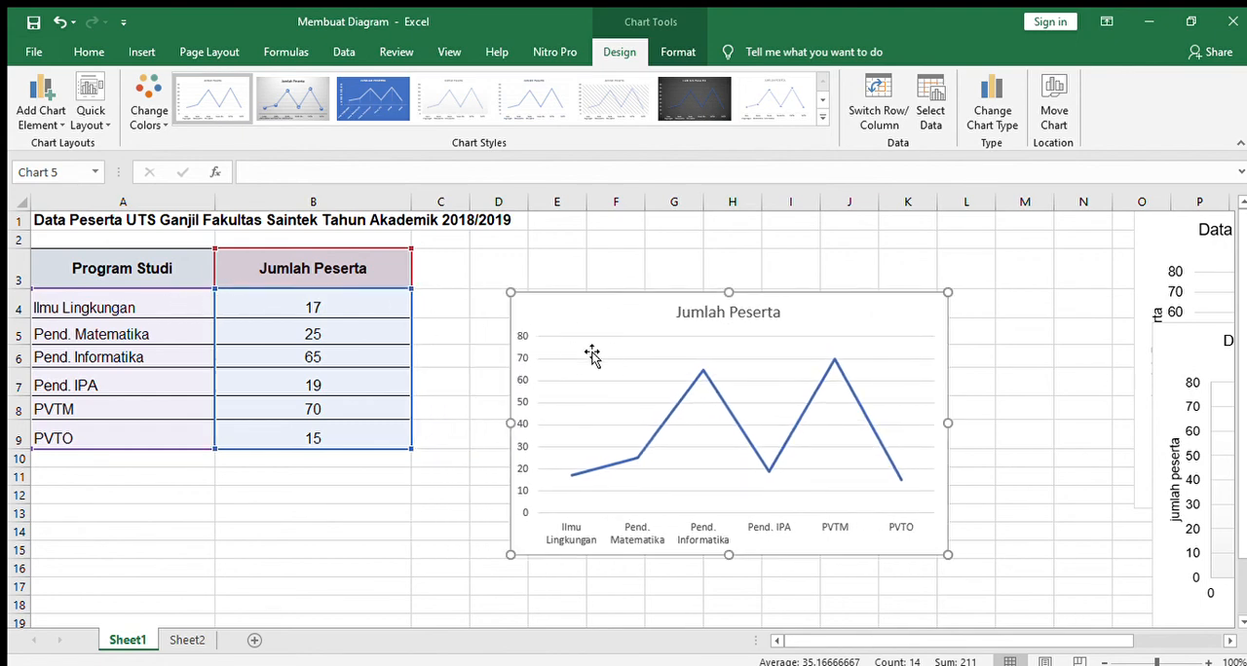
Step: Replace the line chart's title with the copied text "Data Peserta UTS Ganjil Fakultas Saintek Tahun Akademik 2018/2019" and move the chart to about column C, row 4
double_click(725, 312)
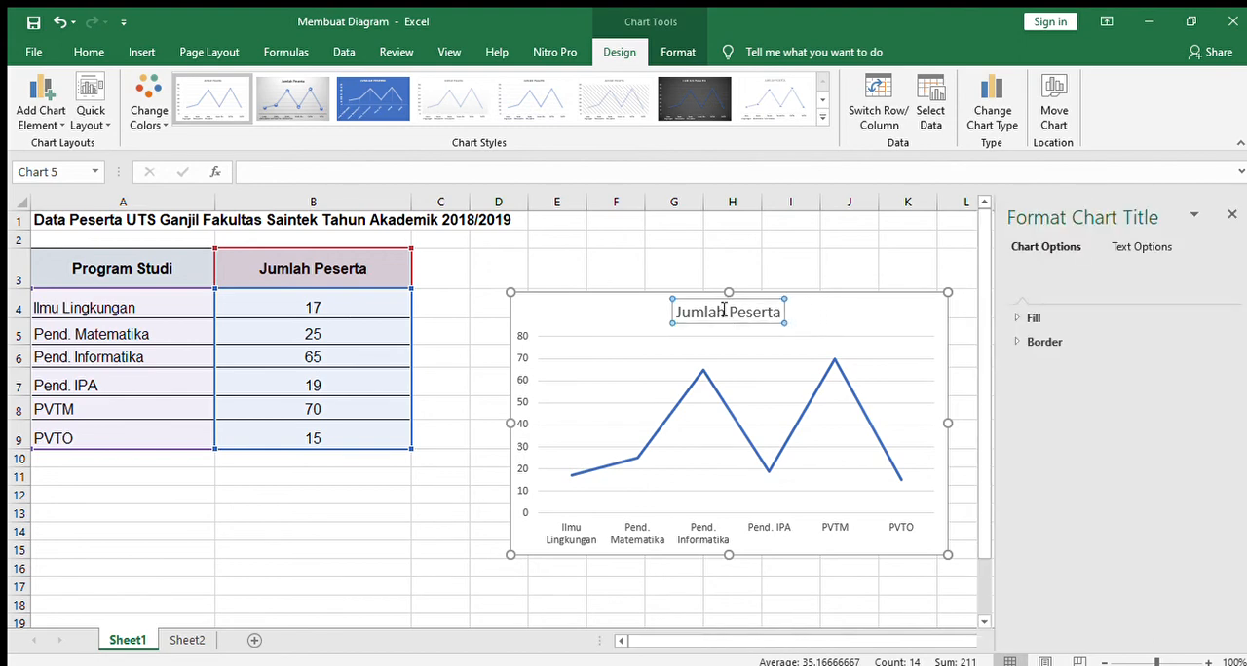
drag(680, 318, 792, 316)
text(Data Peserta UTS Ganjil Fakultas Saintek Tahun Akademik 2018/2019)
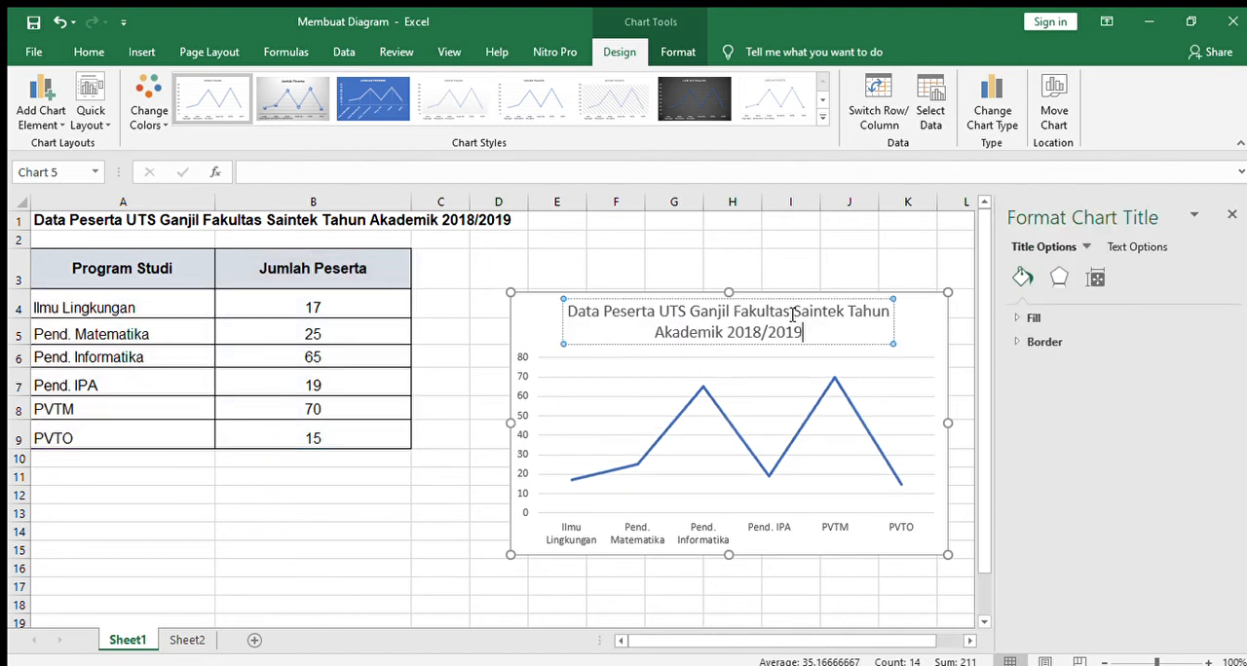
click(553, 310)
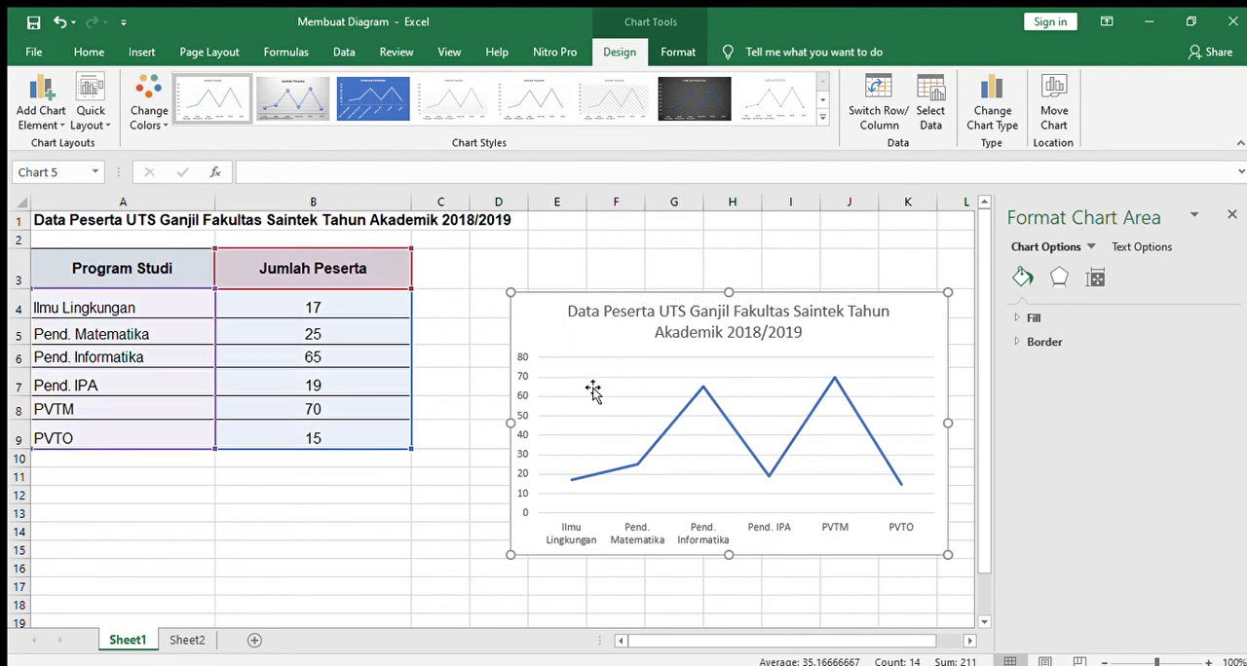
drag(657, 290, 607, 285)
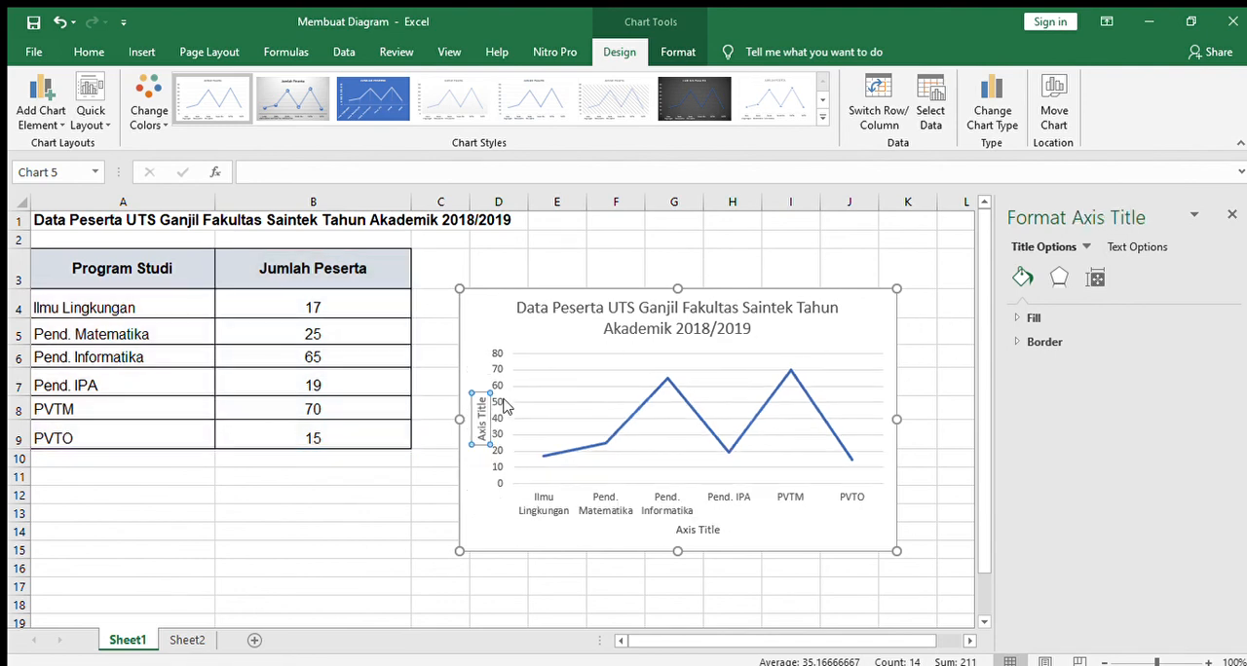
Step: Add axis titles to the line chart and name the vertical axis "jumlah peserta"
drag(484, 426, 490, 392)
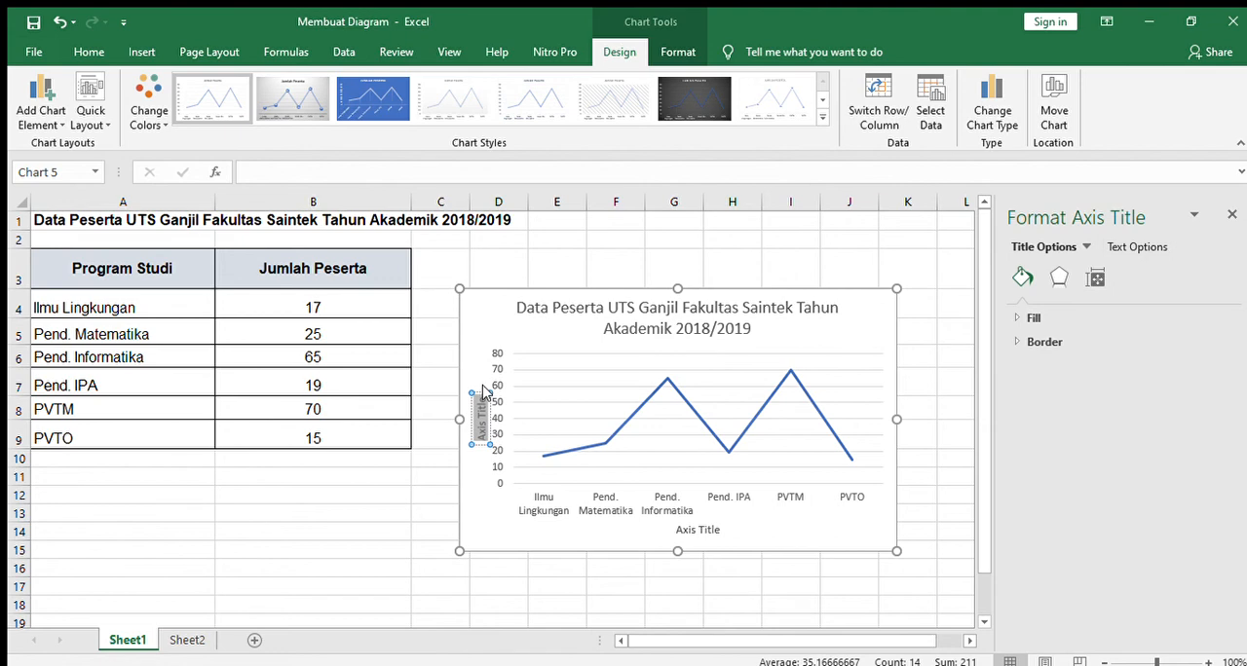
text(jumlah)
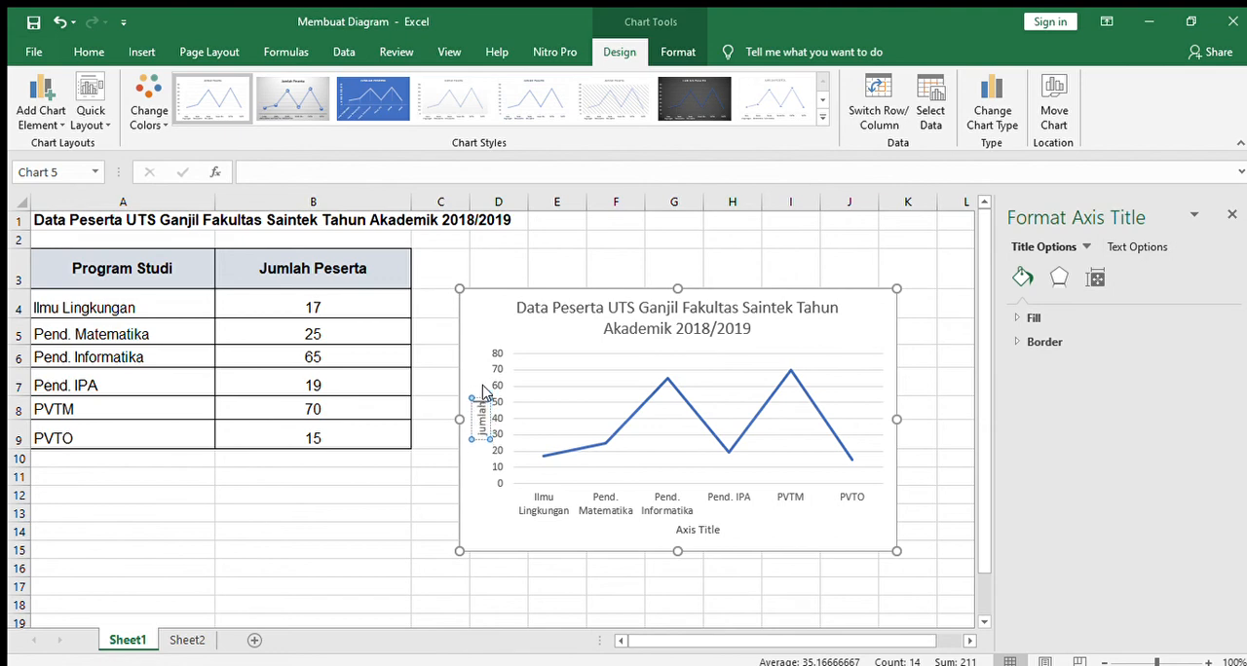
text( peserta)
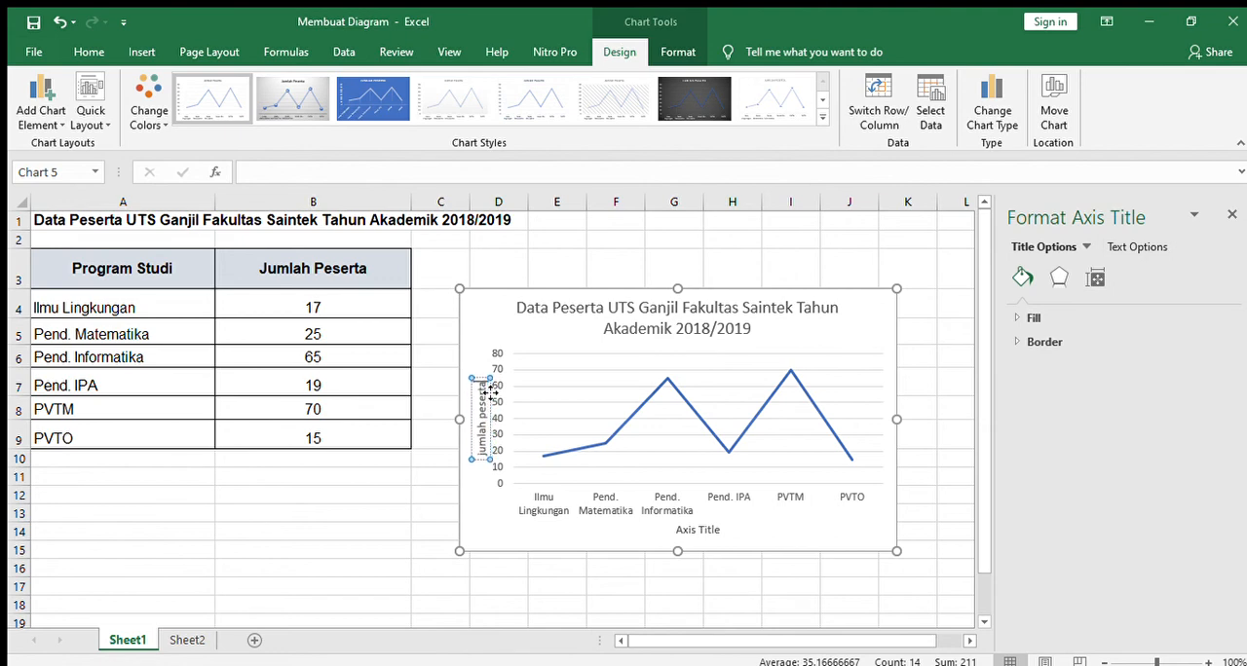
Step: Shift the line chart's horizontal axis title slightly and replace its text with "program studi"
click(677, 519)
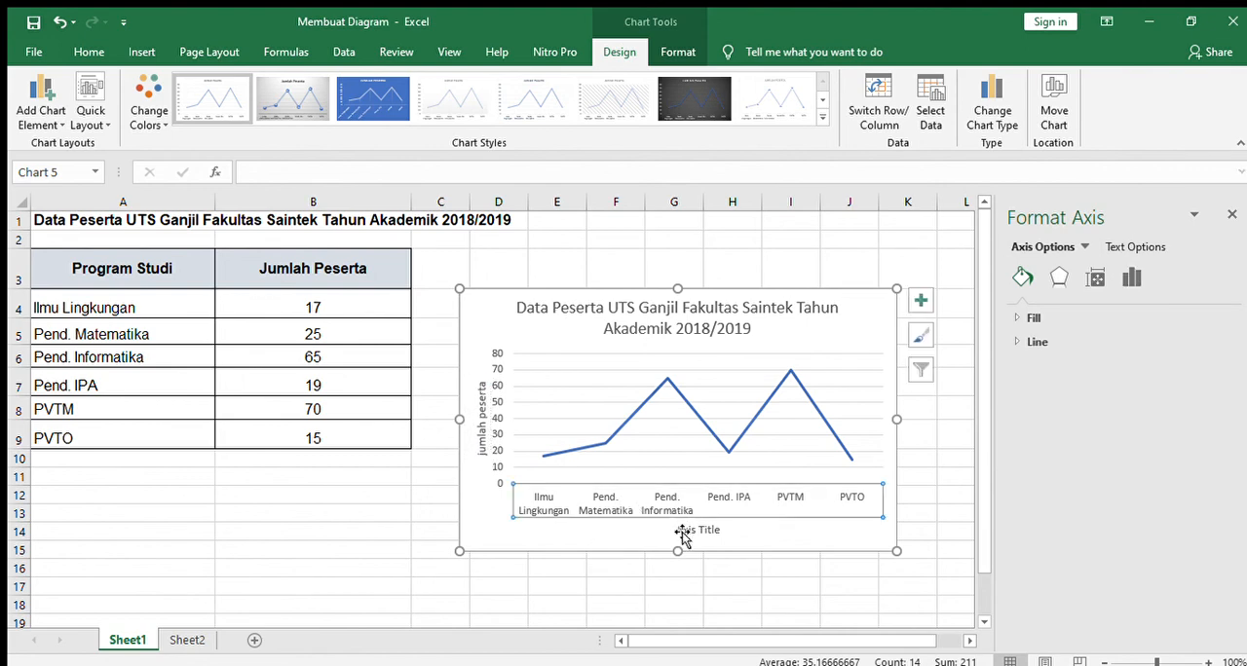
click(680, 531)
mouse_move(680, 530)
mouse_down()
mouse_move(717, 534)
mouse_move(668, 527)
mouse_up()
click(666, 532)
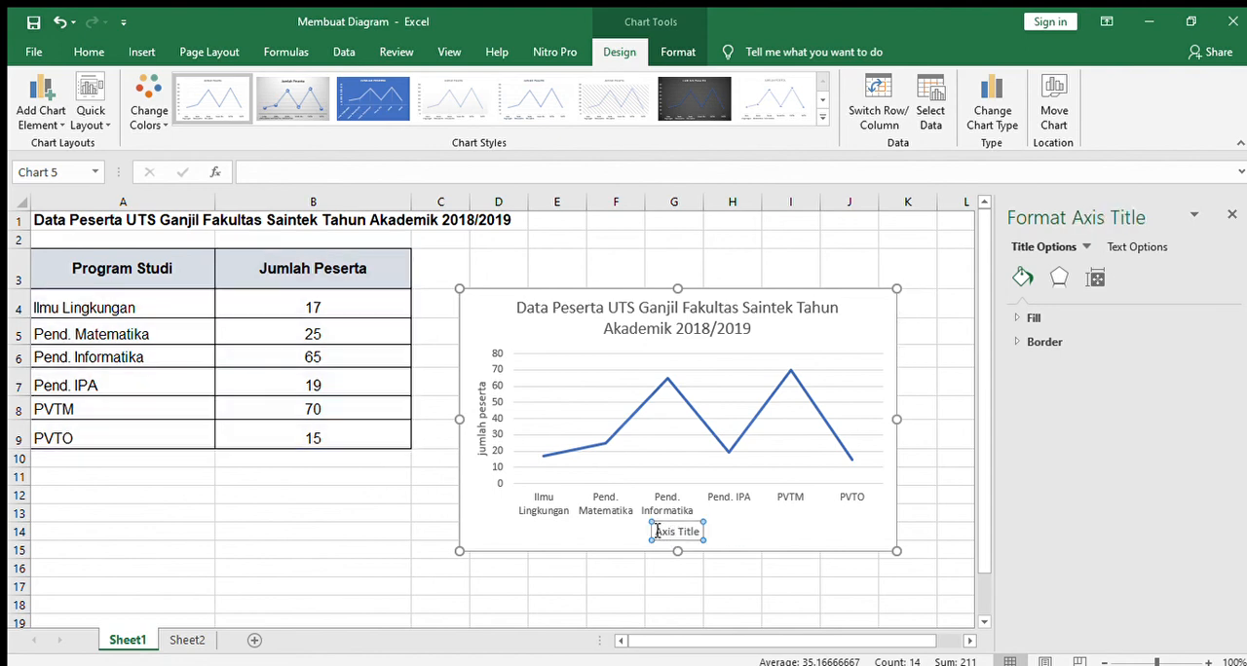
text(pro)
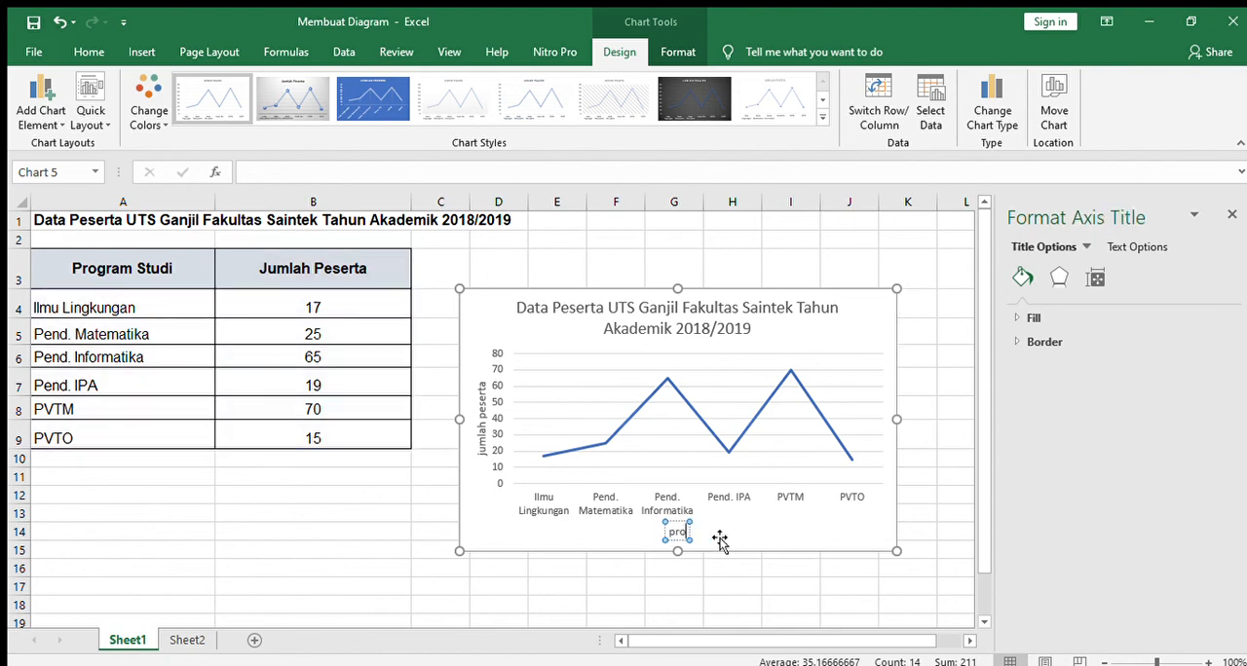
text(gram studi)
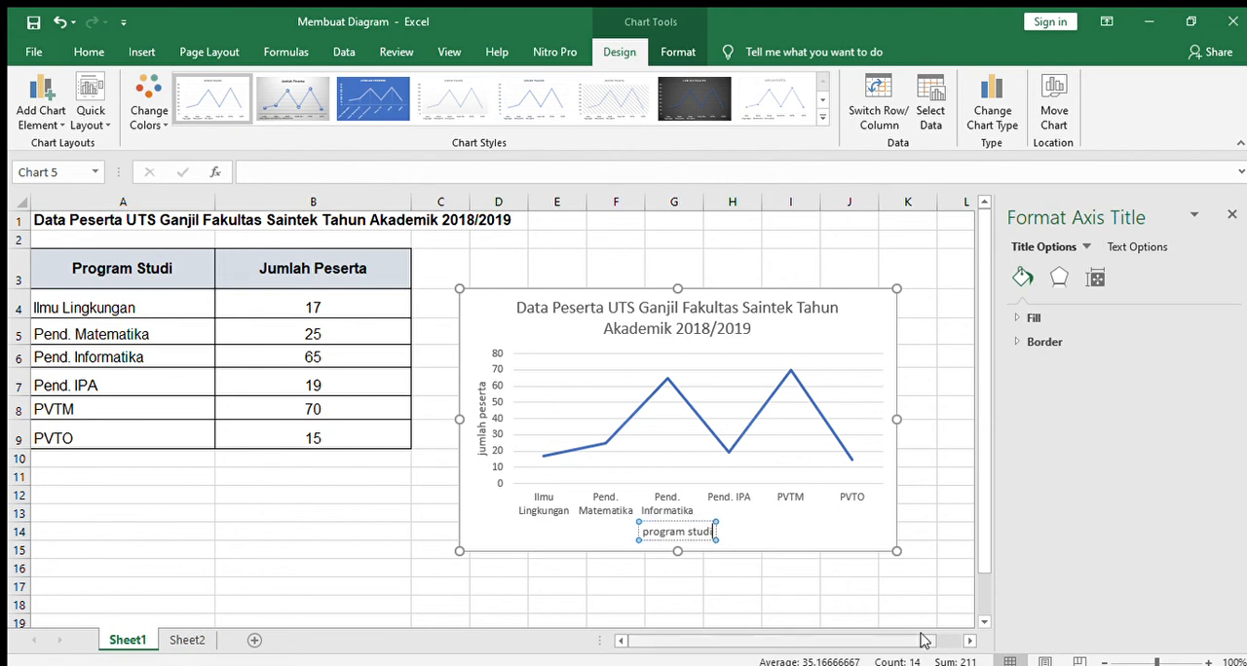
click(933, 553)
Step: Change the line chart's color scheme so that its line is green
click(560, 288)
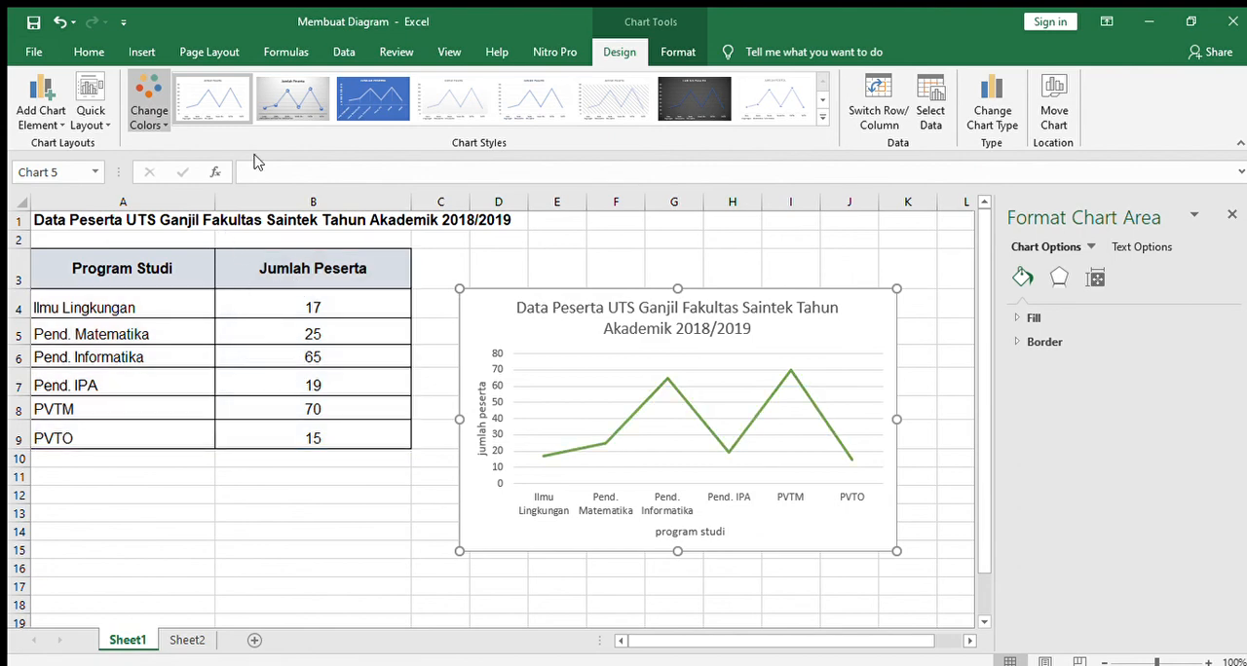
click(243, 244)
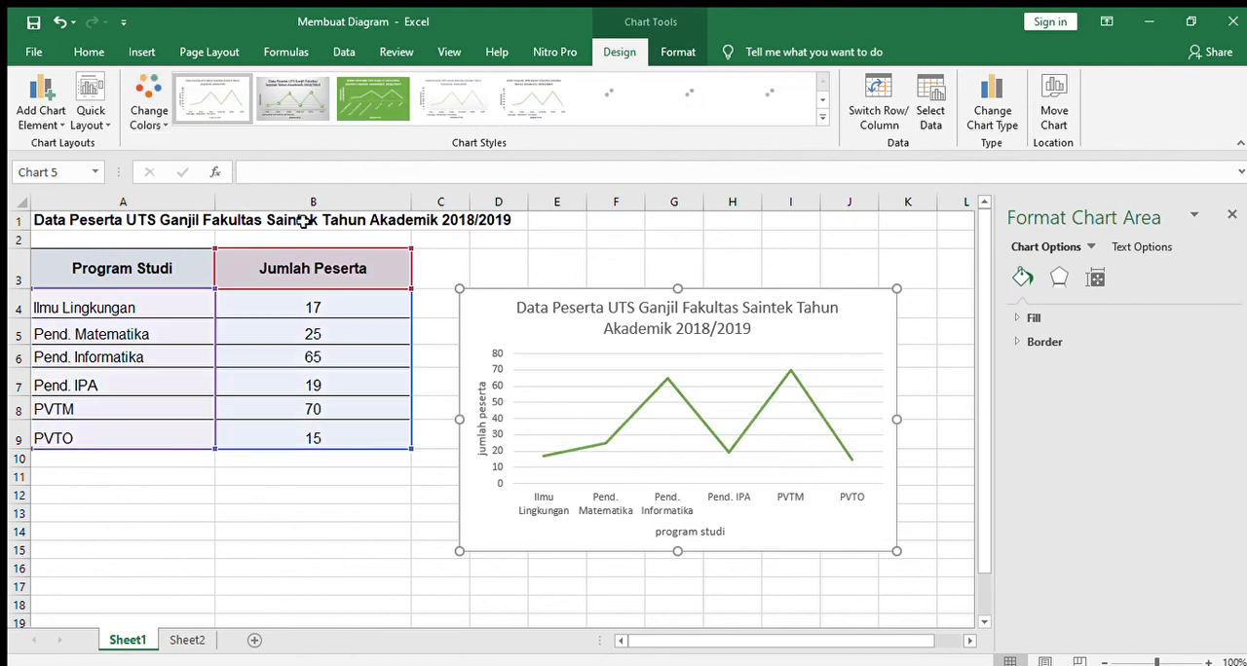
Step: Make the line chart's vertical and horizontal axis titles bold
click(483, 400)
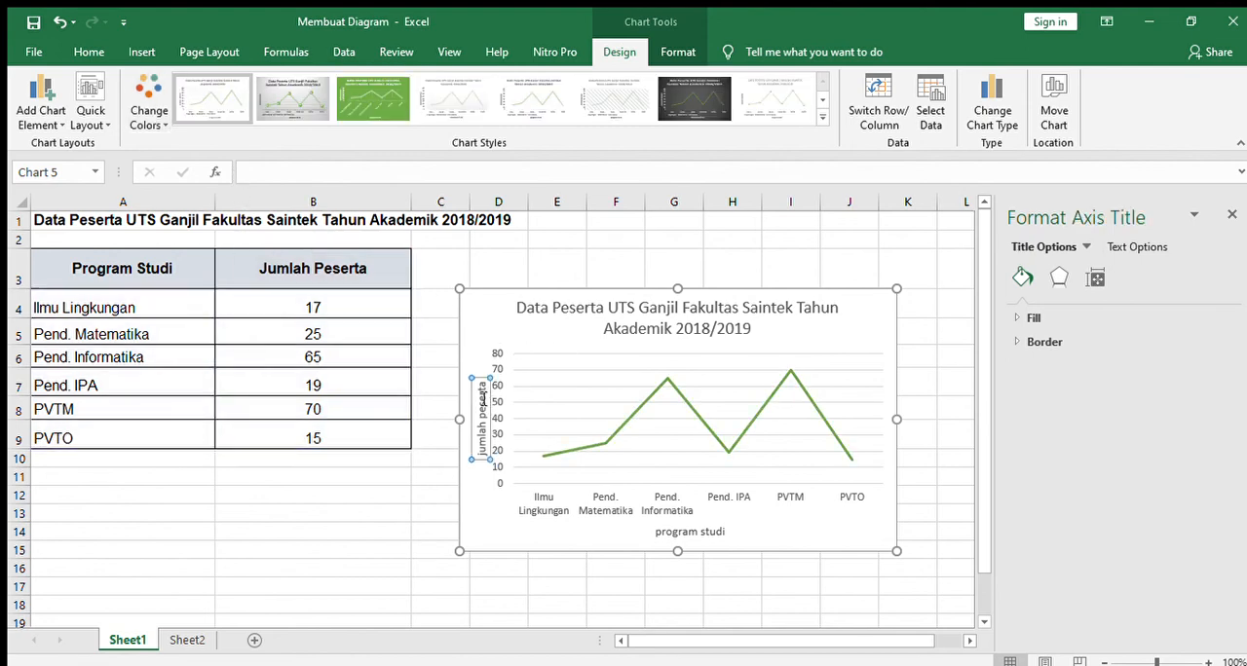
click(89, 52)
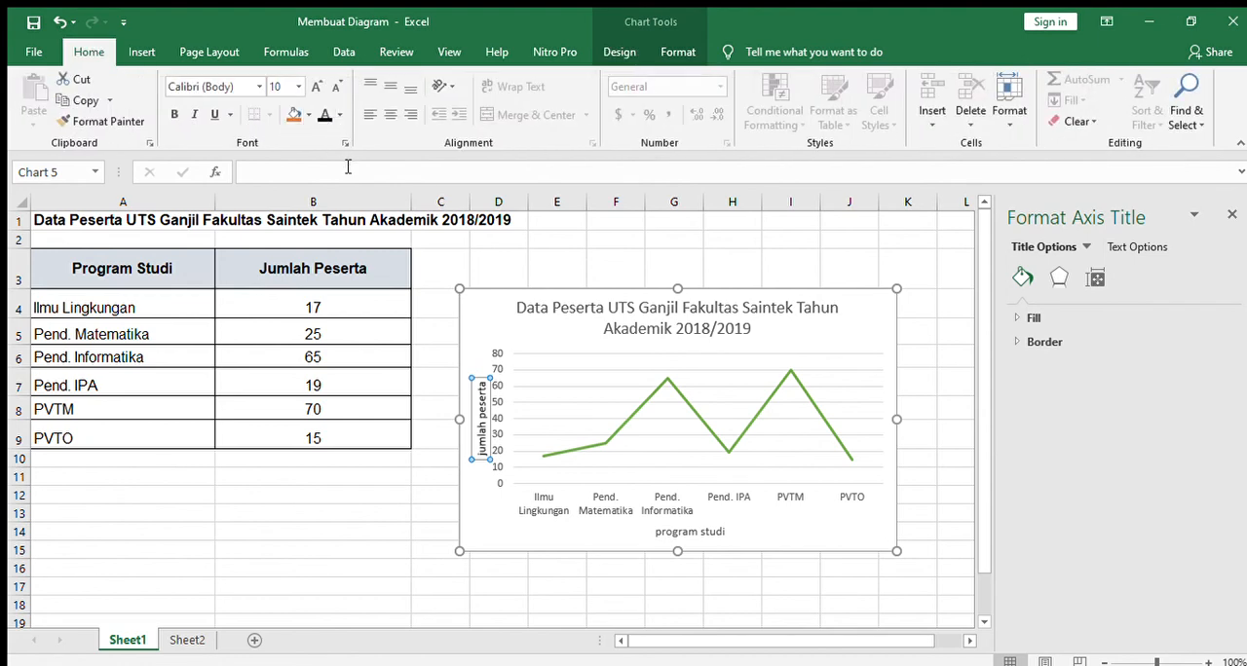
click(176, 115)
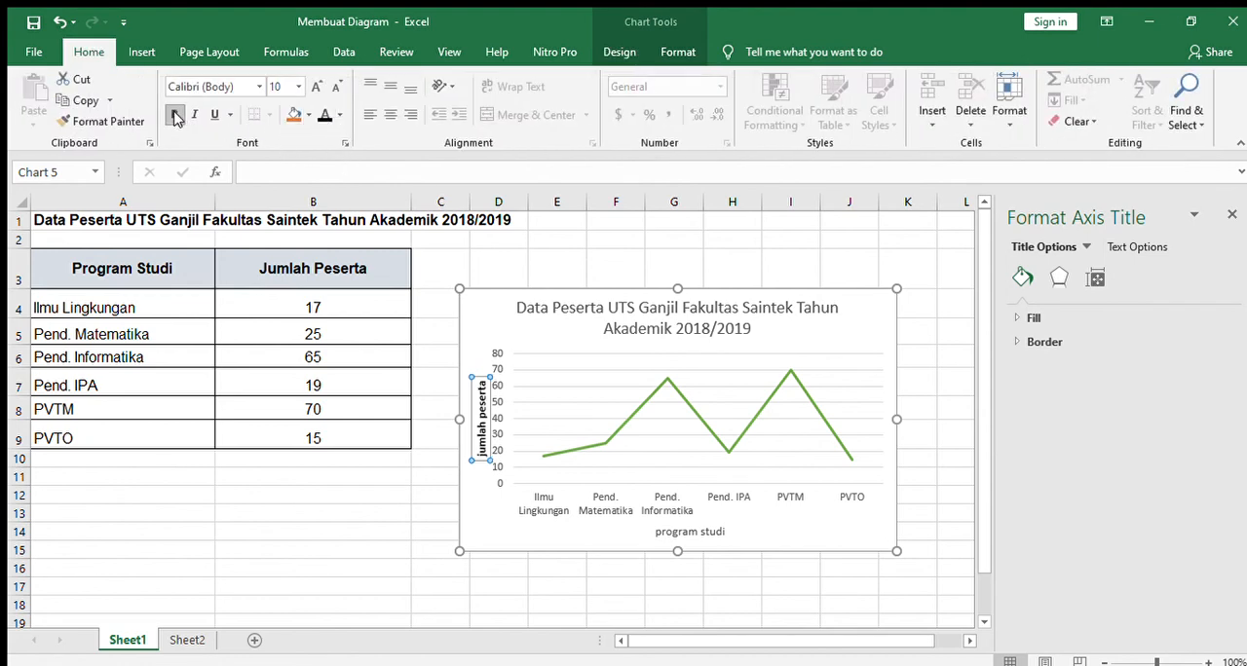
click(684, 534)
click(176, 115)
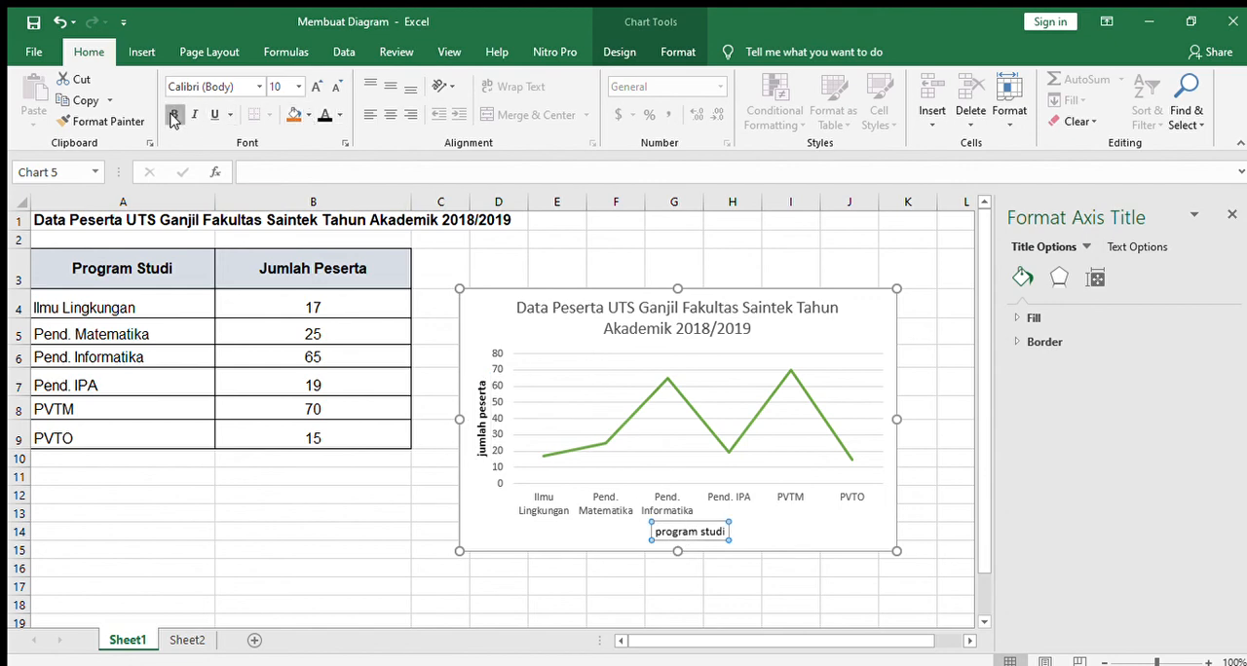
Step: Make all of the line chart's text black in regular weight and select its data series
click(493, 301)
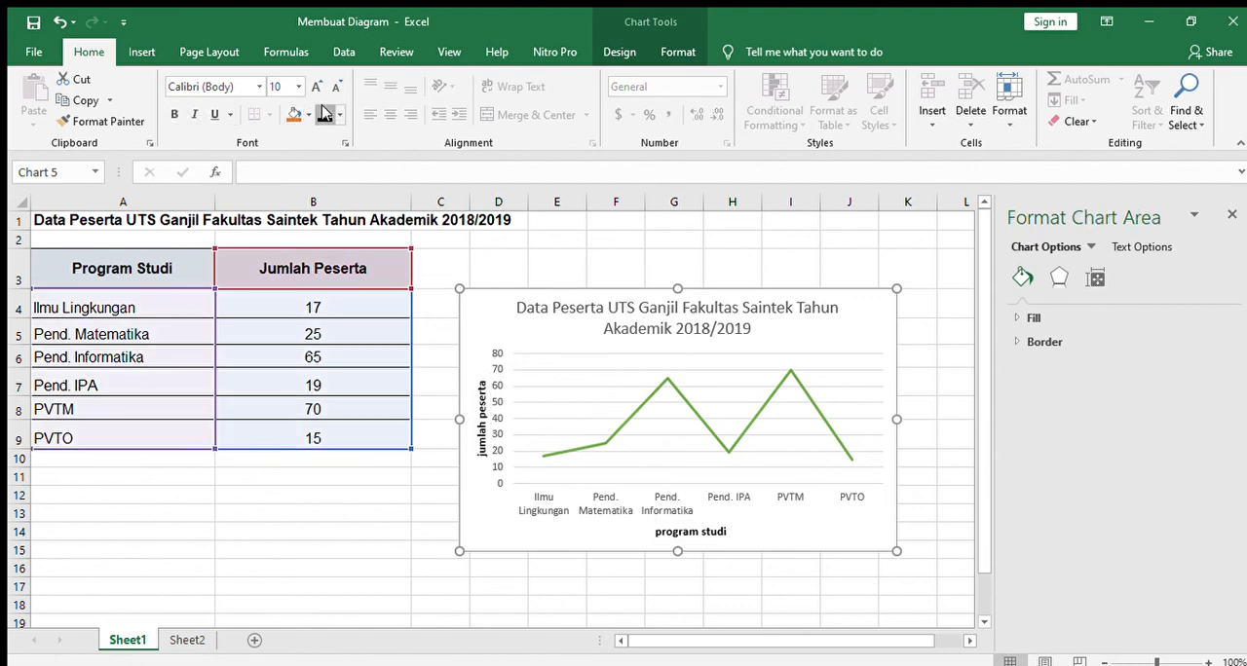
click(632, 264)
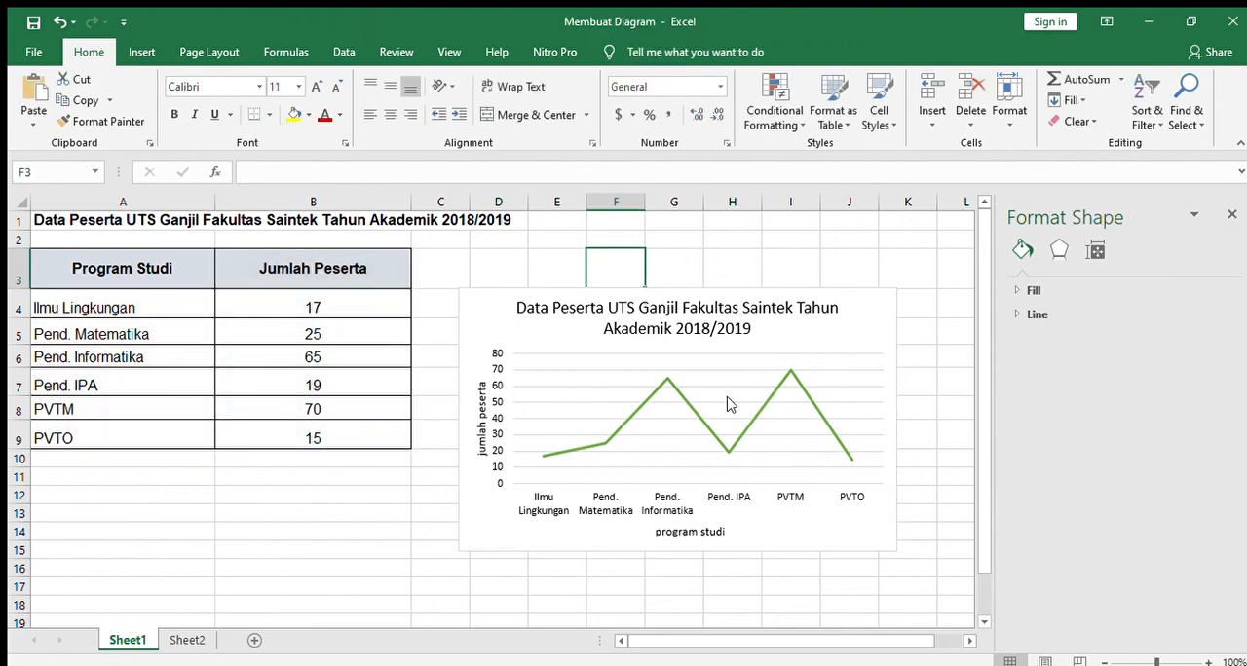
click(669, 388)
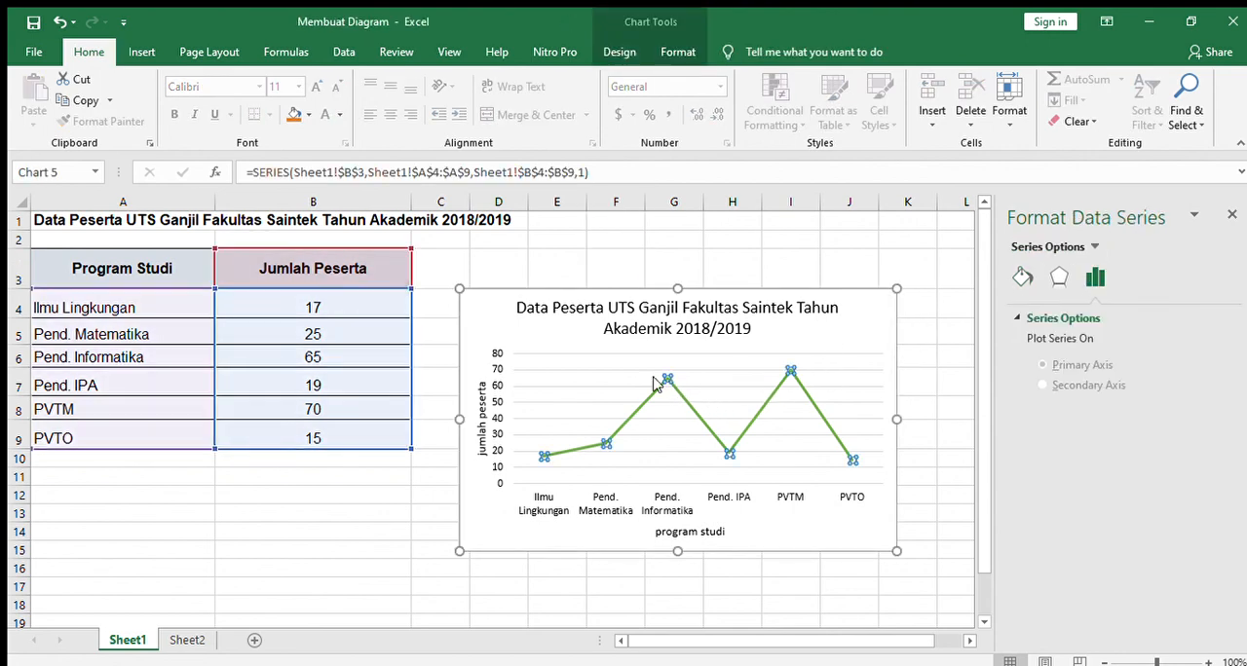
Step: Apply the grey gradient chart style with values inside round markers to the line chart
click(646, 295)
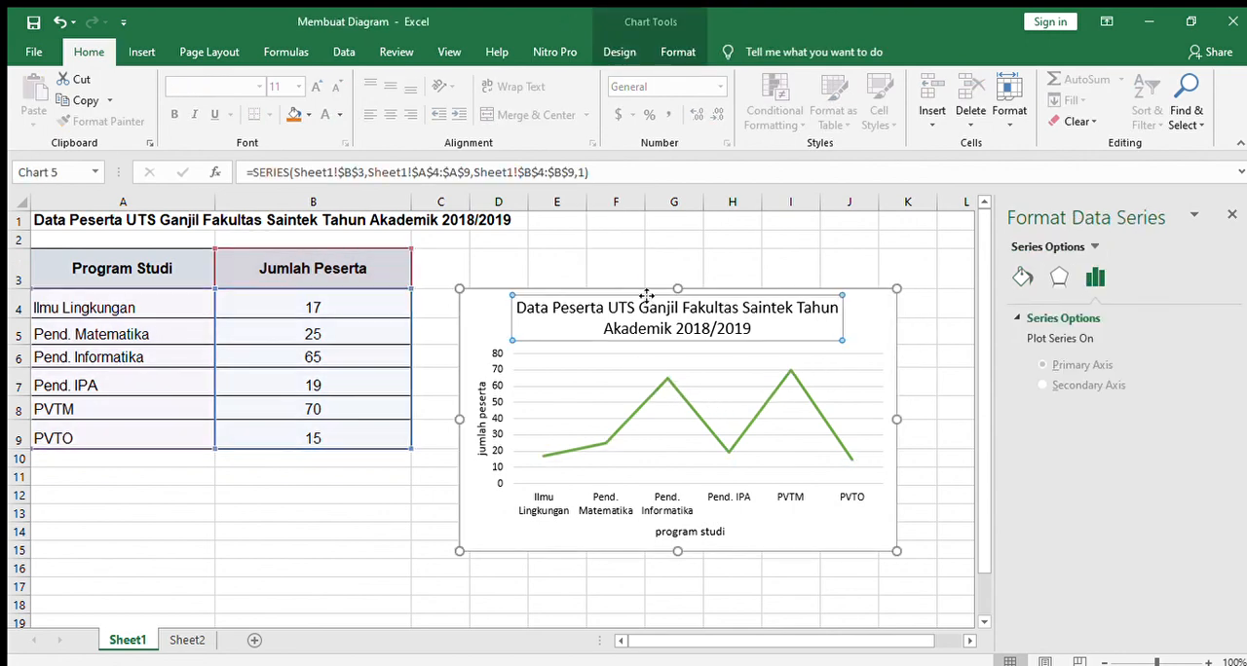
click(499, 292)
click(608, 51)
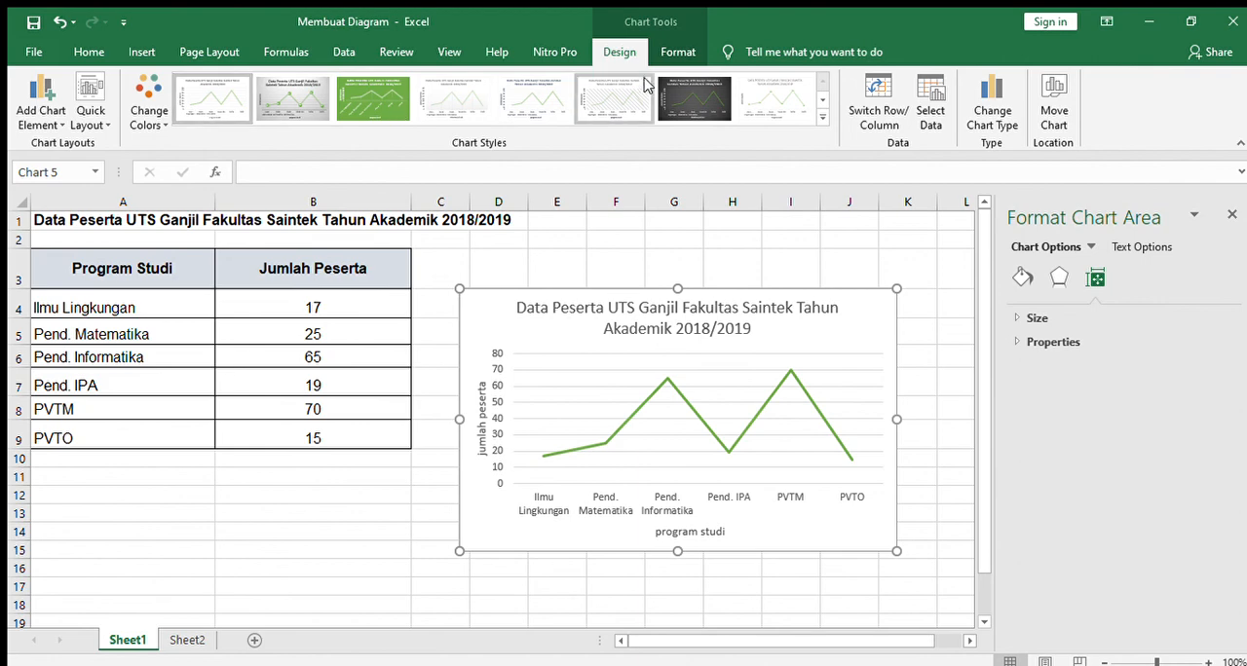
click(672, 55)
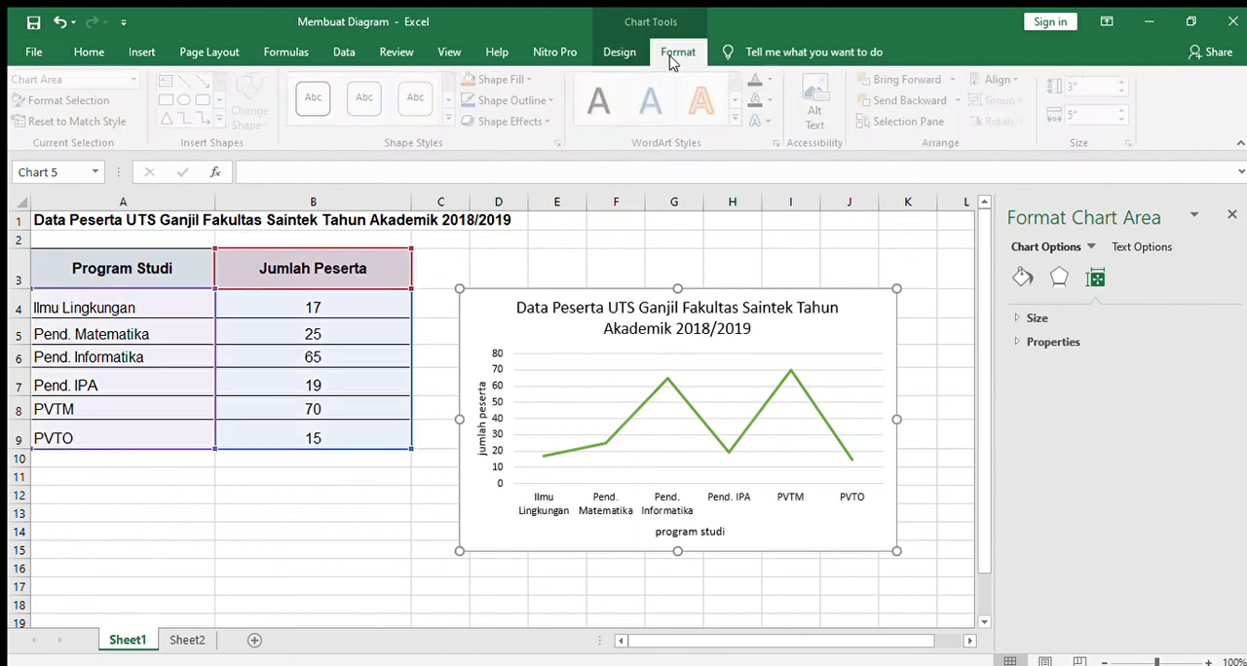
click(617, 53)
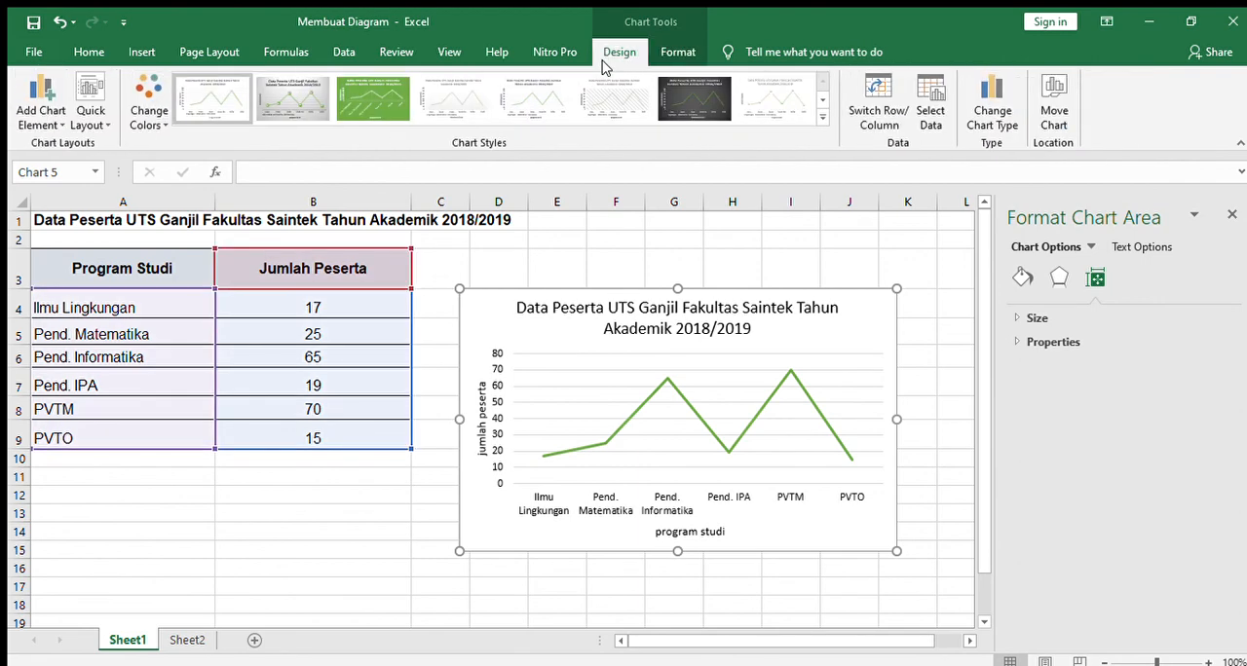
click(292, 97)
click(362, 566)
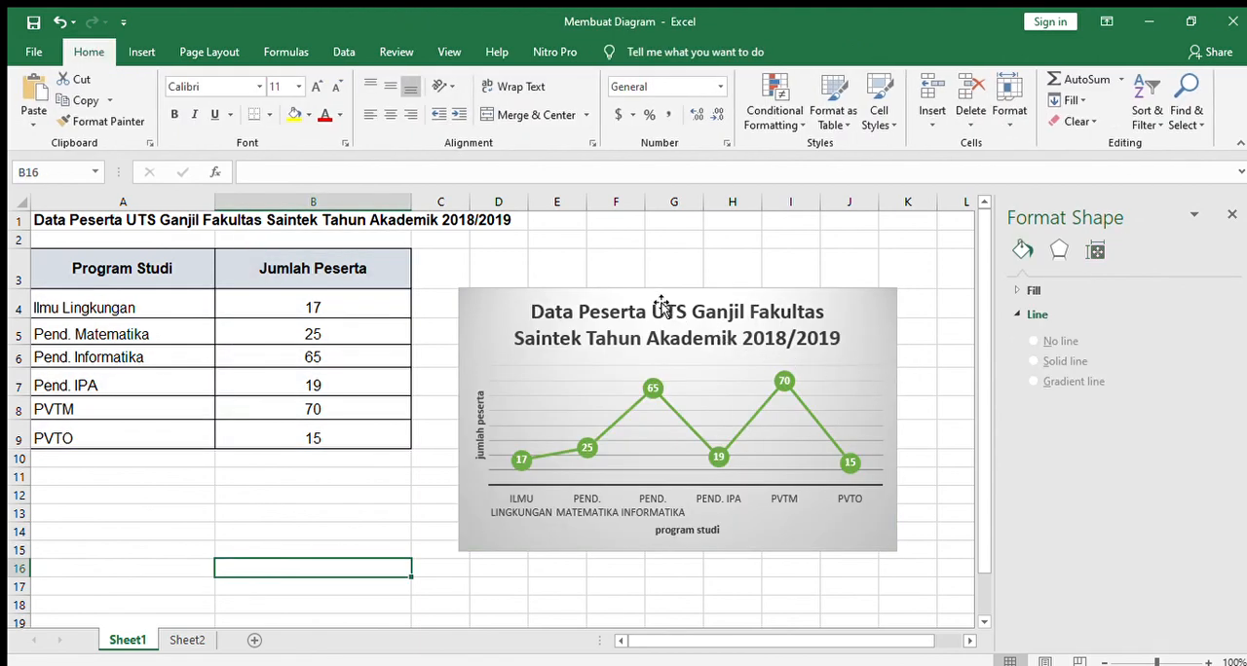
Step: Deselect the line chart and close the formatting pane
click(585, 302)
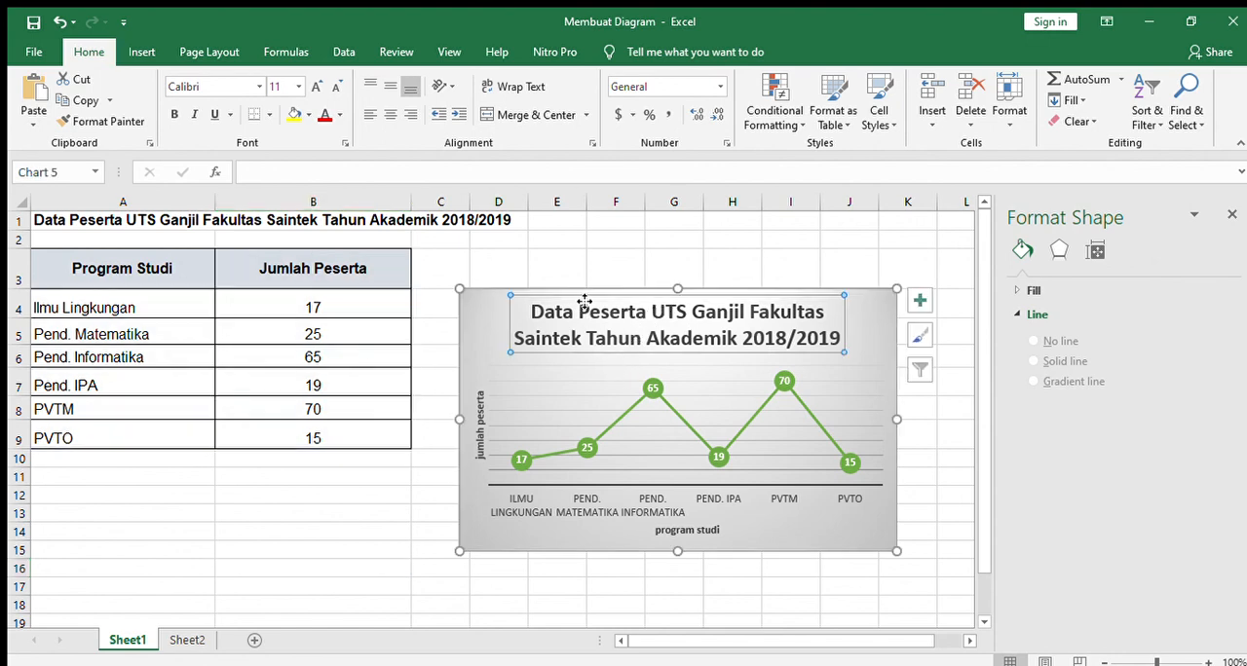
click(727, 255)
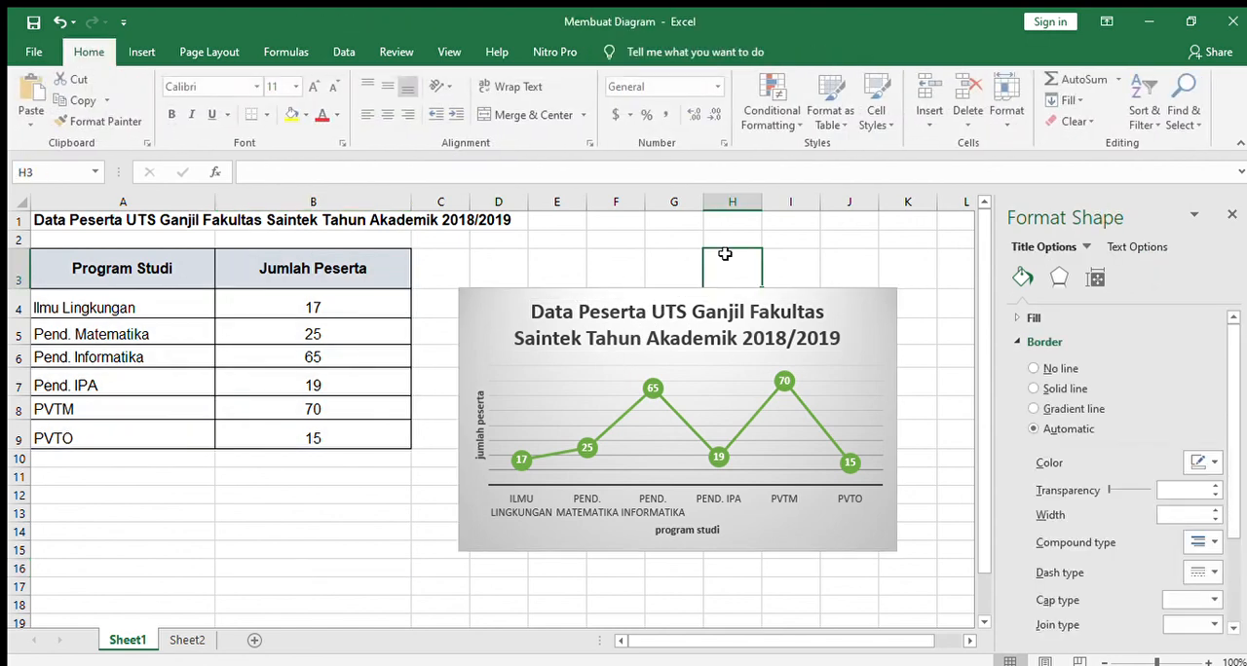
click(886, 270)
click(1227, 212)
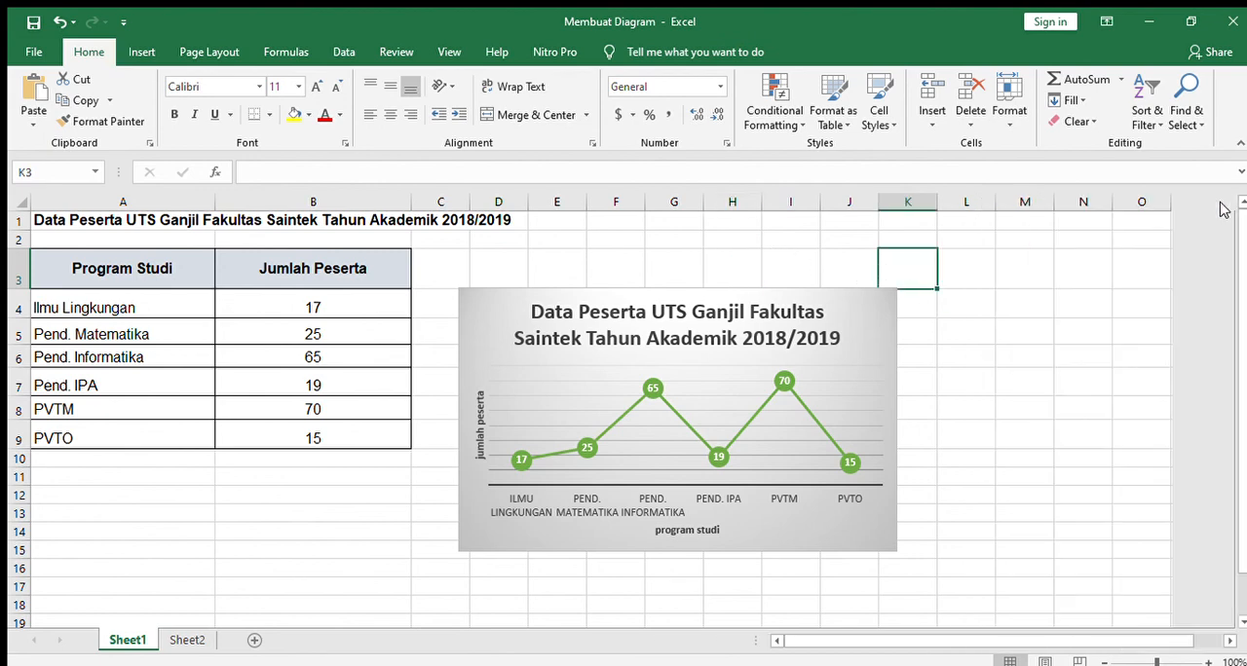
Step: Move the whole line chart over columns A to D from about row 7, undoing the accidental title shift
click(588, 306)
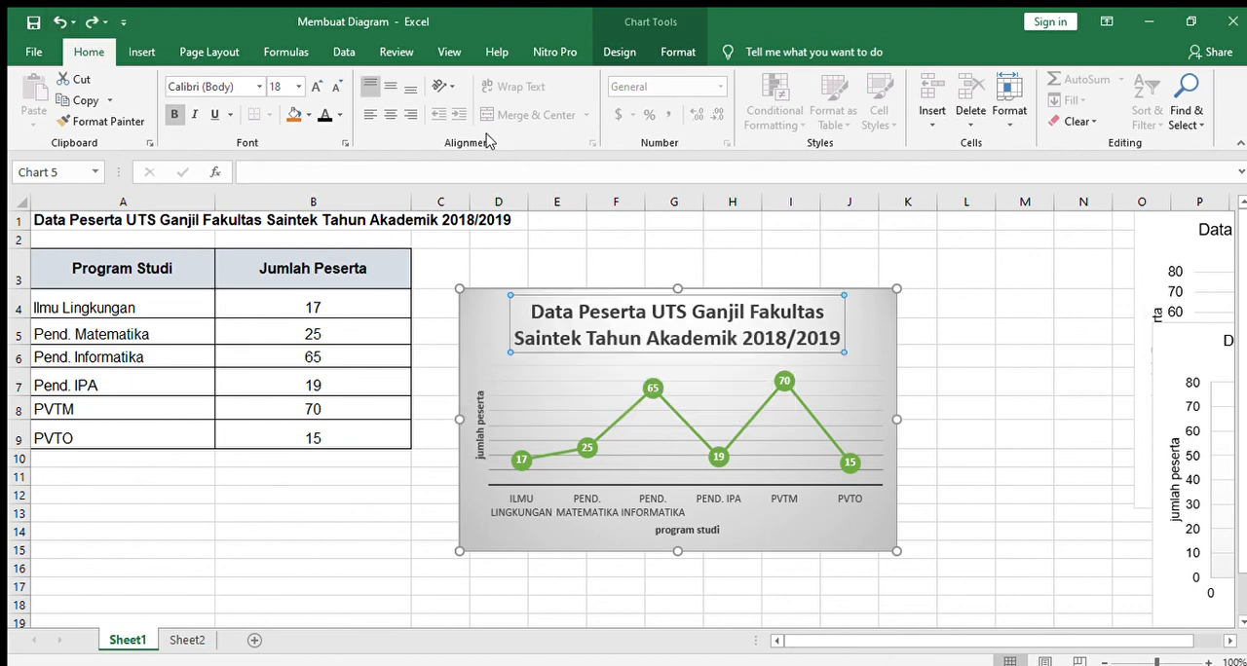
drag(487, 310, 195, 423)
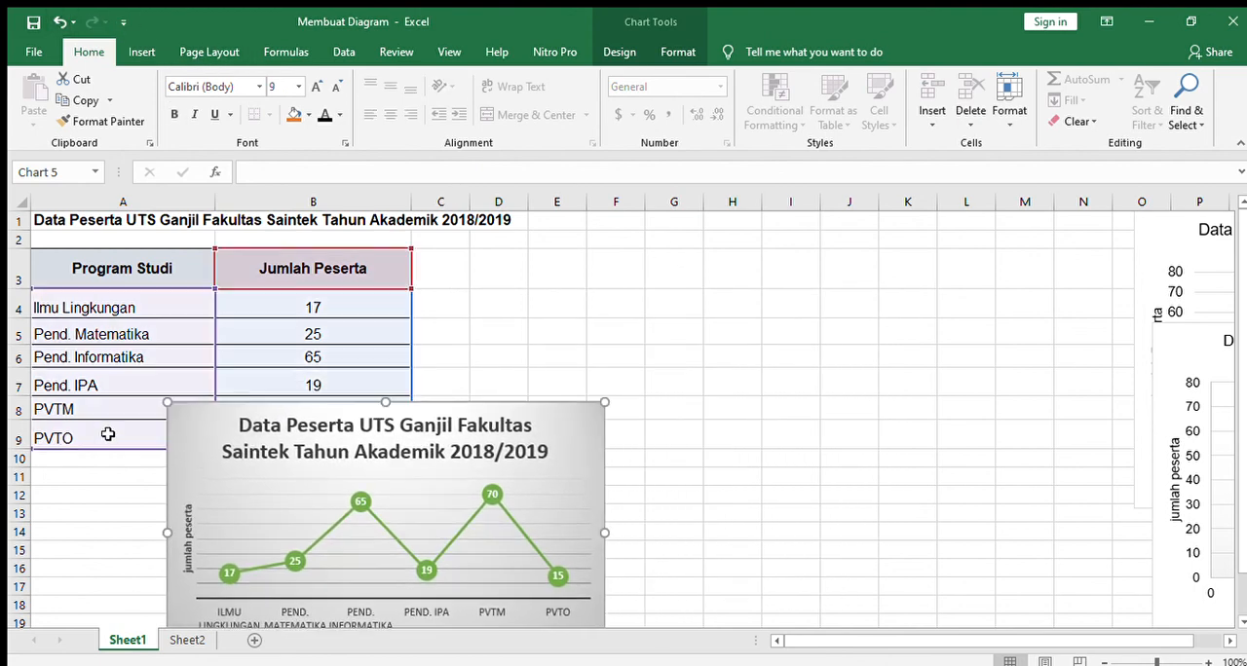
click(350, 416)
drag(265, 409, 240, 355)
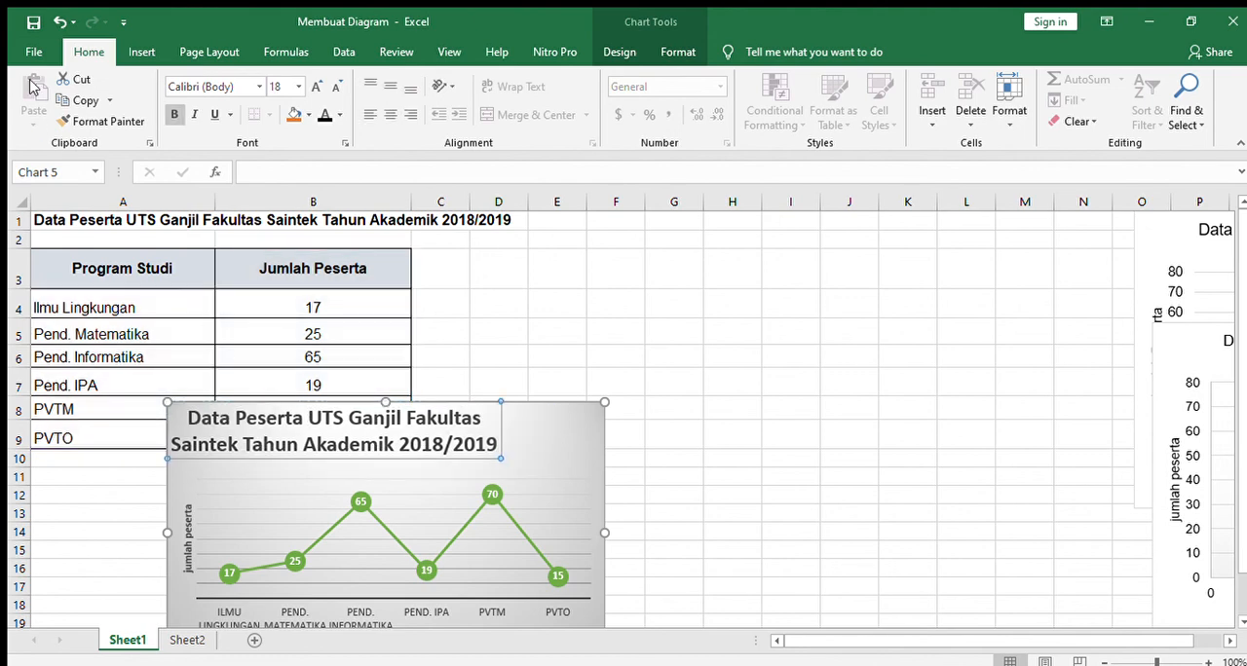
click(61, 21)
drag(180, 417, 45, 380)
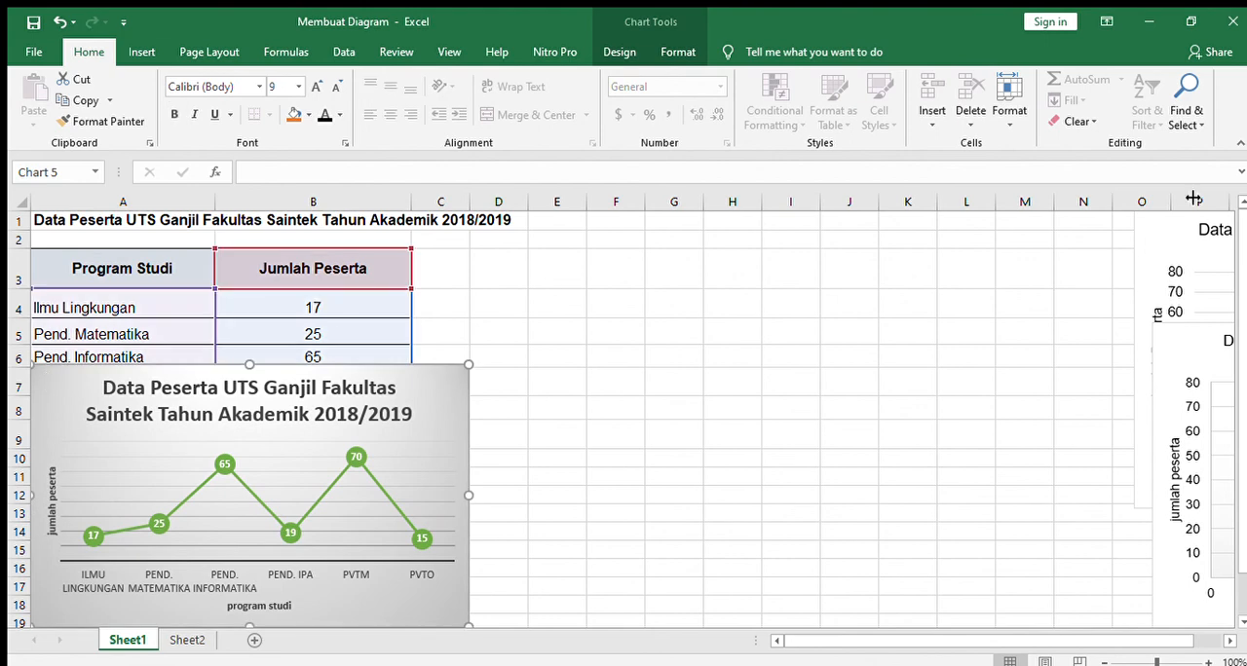
Step: Move the scatter chart partly behind the line chart and bring the pie chart next to it
click(1232, 421)
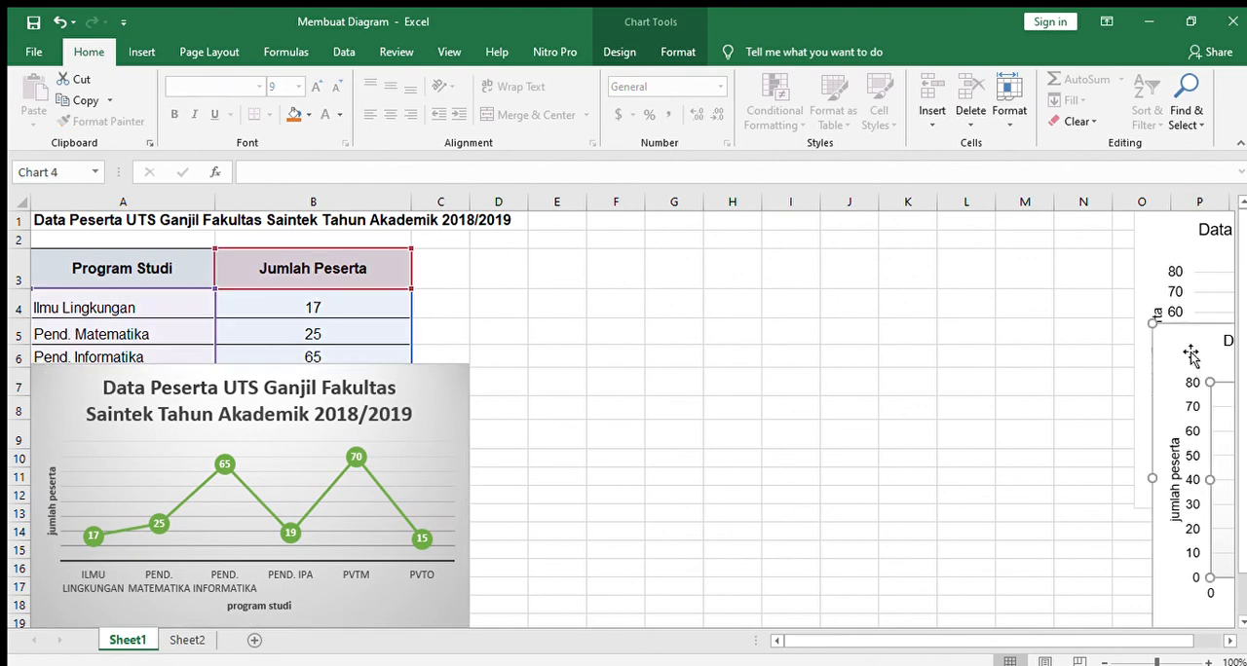
drag(1190, 356, 500, 389)
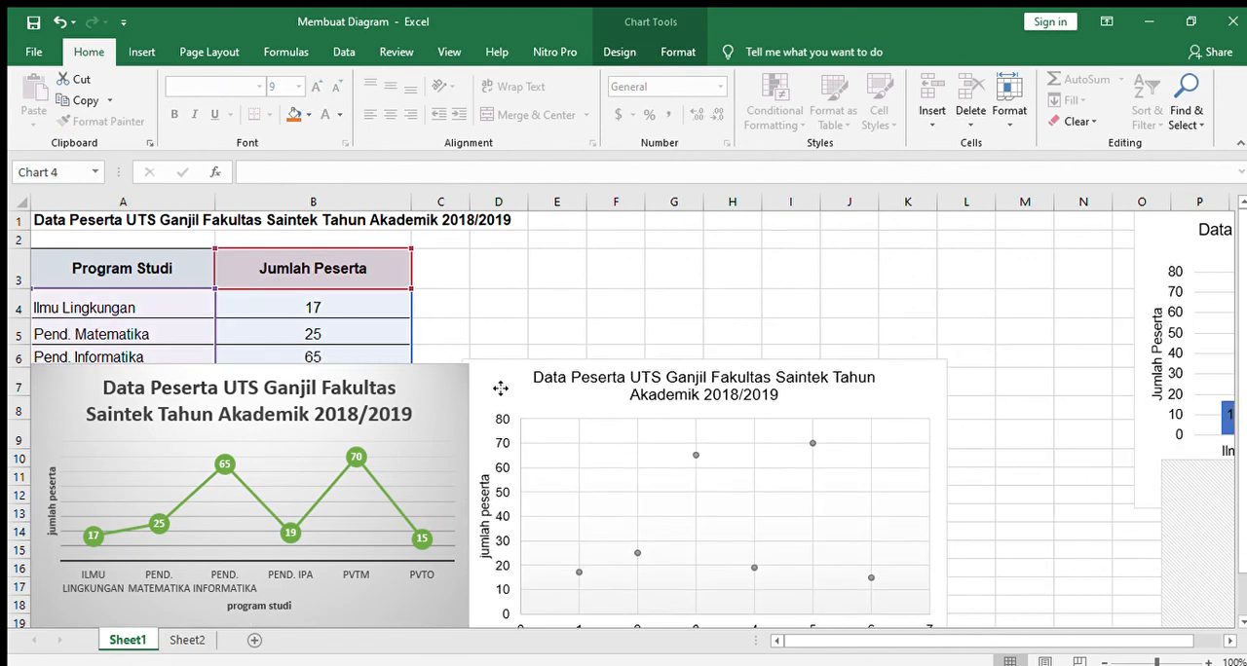
double_click(1198, 472)
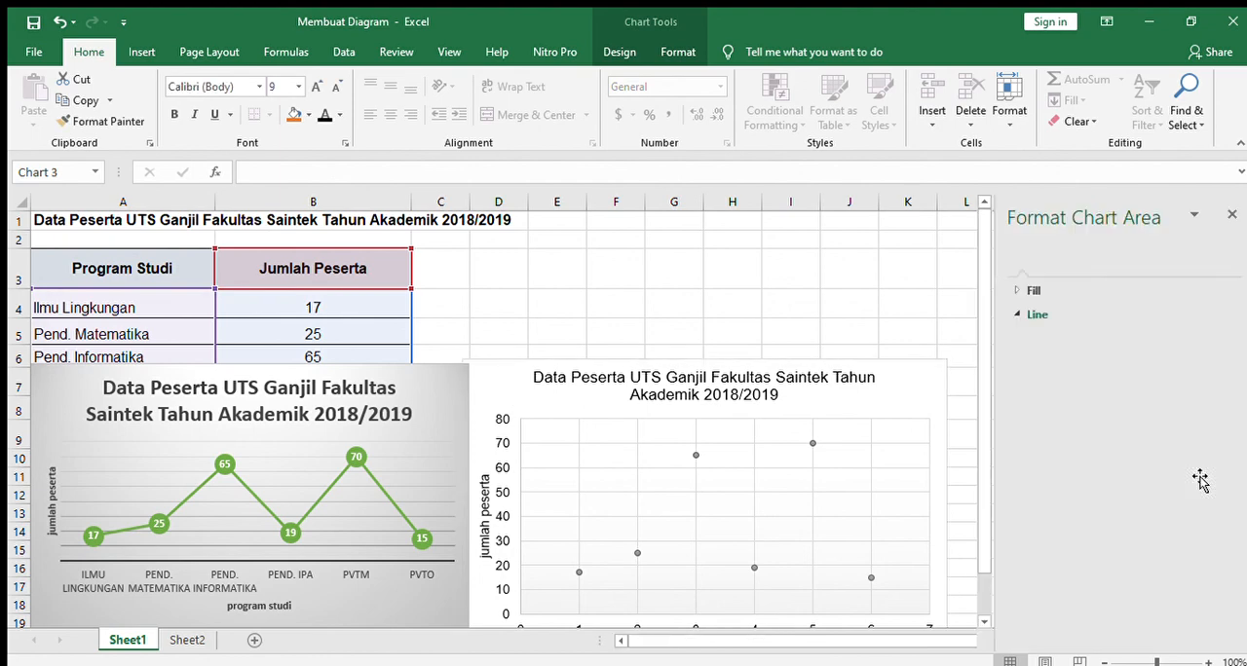
click(1232, 214)
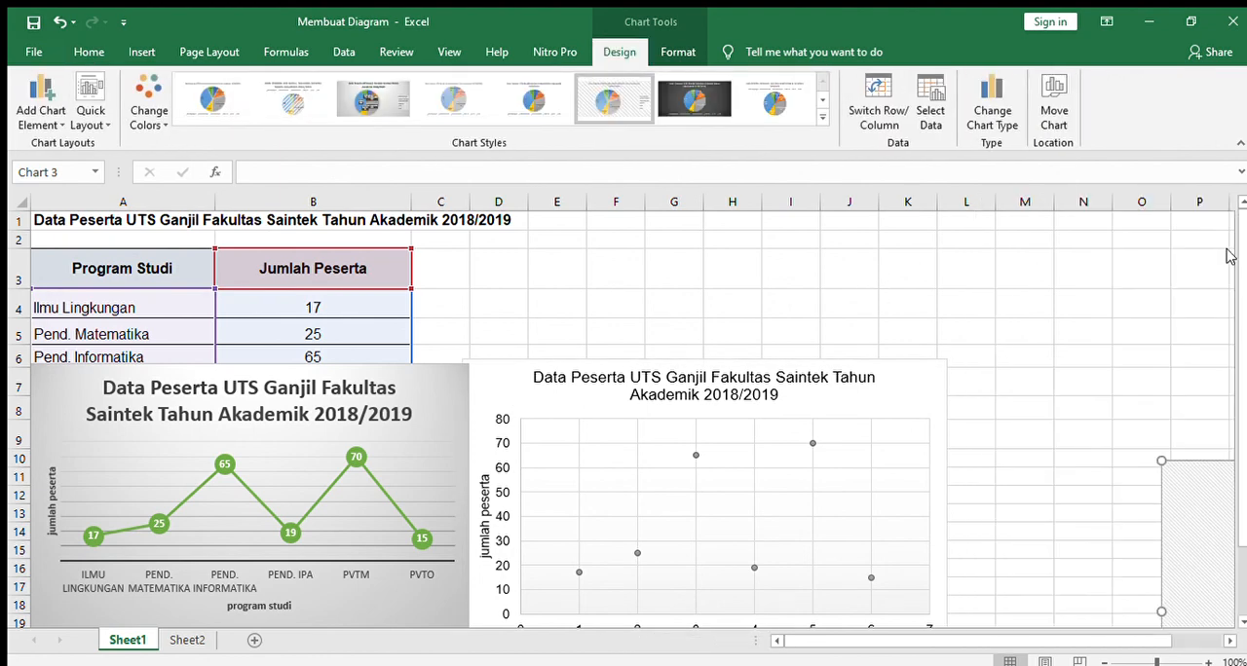
drag(1214, 475, 684, 190)
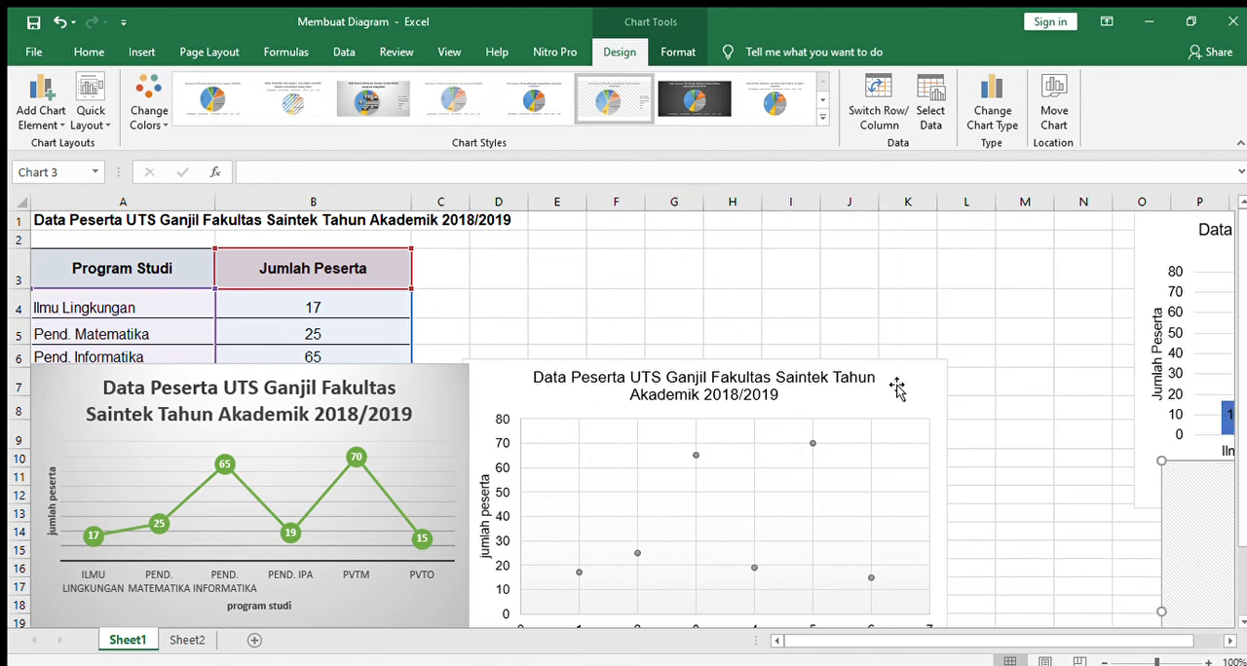
drag(1198, 466, 819, 389)
click(538, 374)
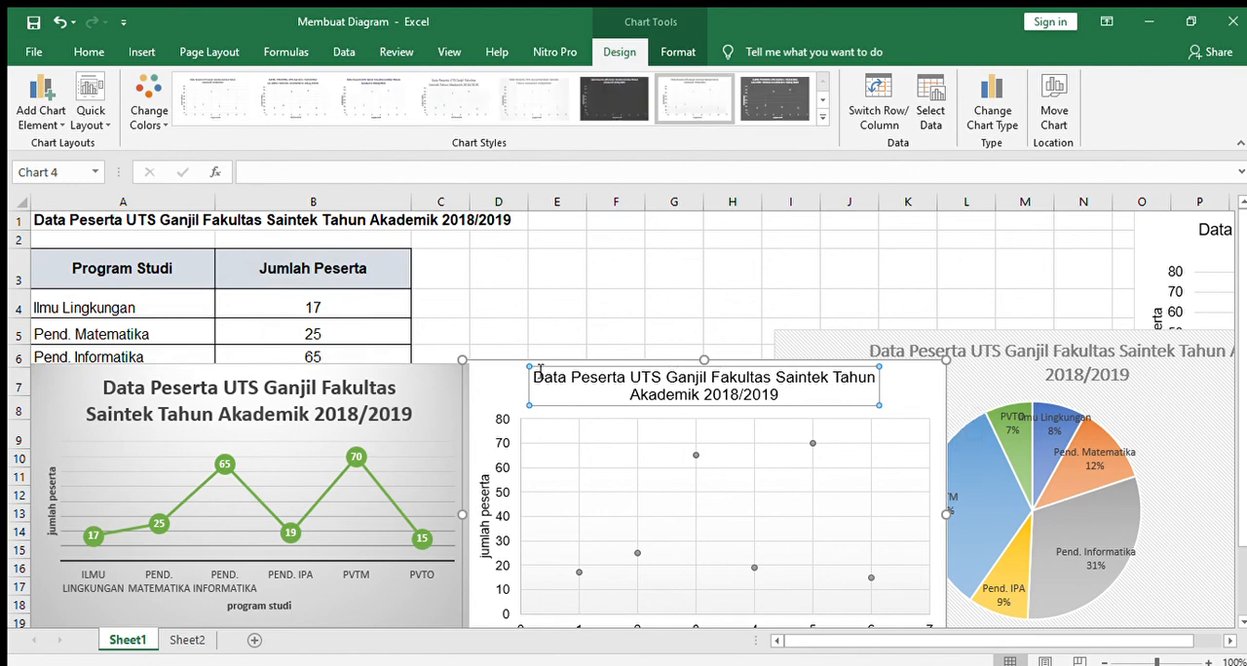
drag(496, 377, 355, 377)
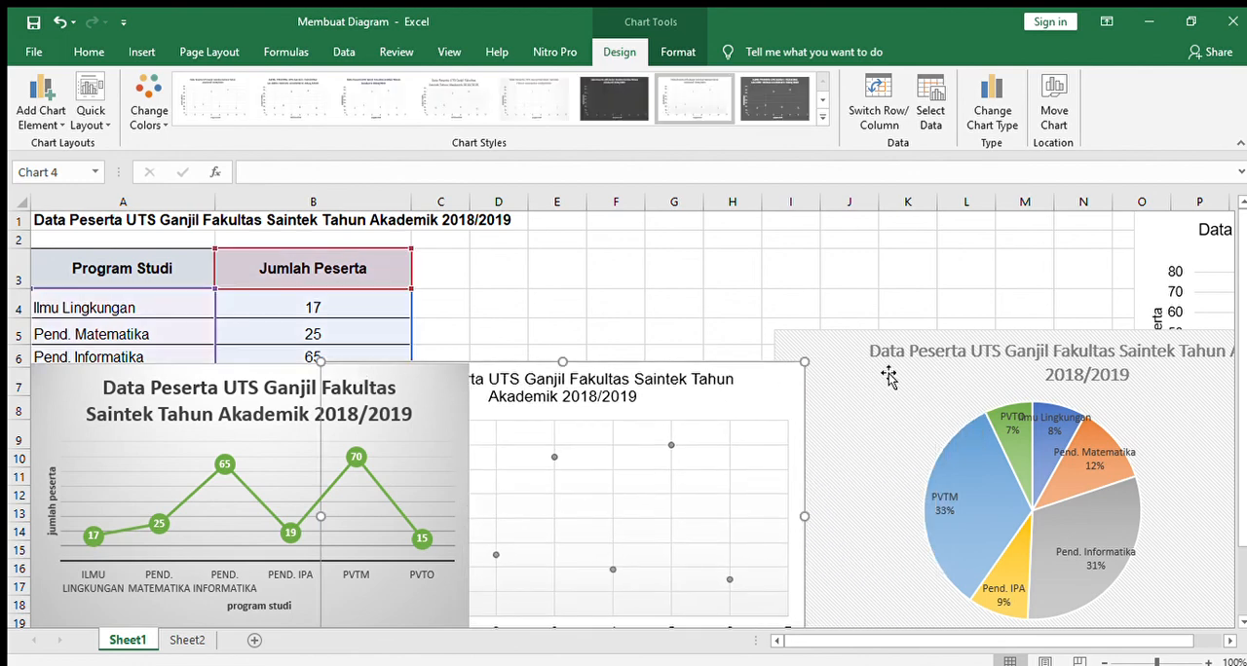
Step: Move the pie chart up to row 2 behind the scatter chart, and the column chart down to about row 10, beside the scatter chart
drag(889, 377, 456, 237)
click(59, 30)
click(1139, 235)
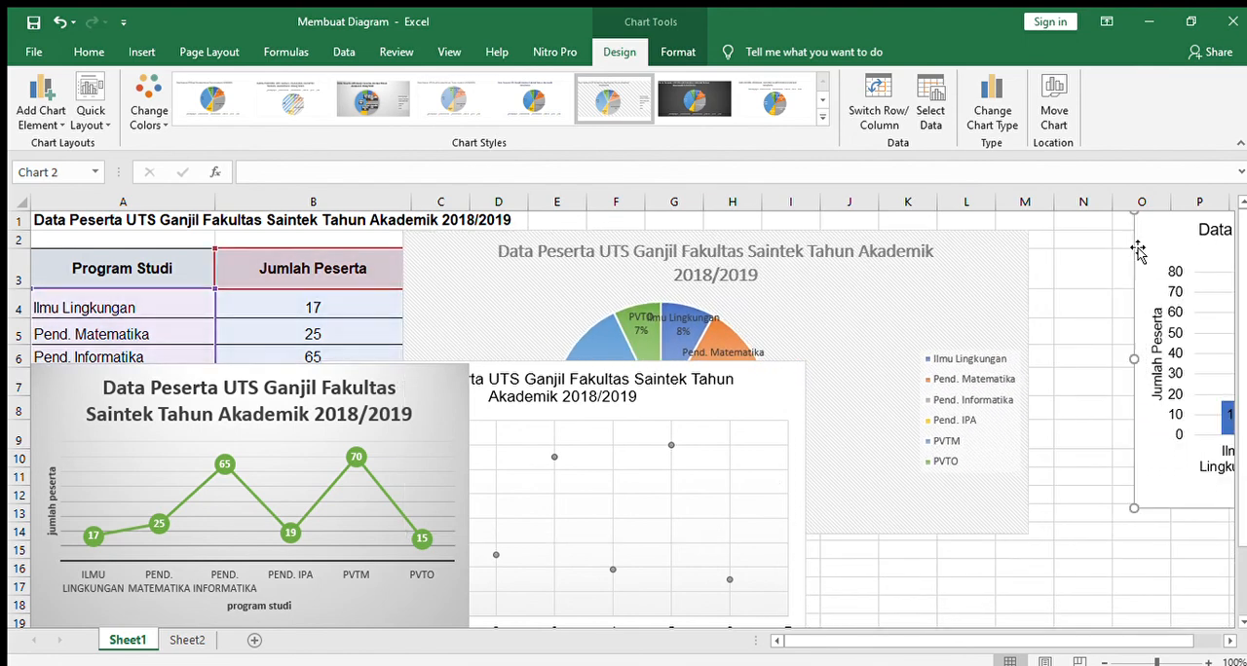
drag(1140, 234, 852, 459)
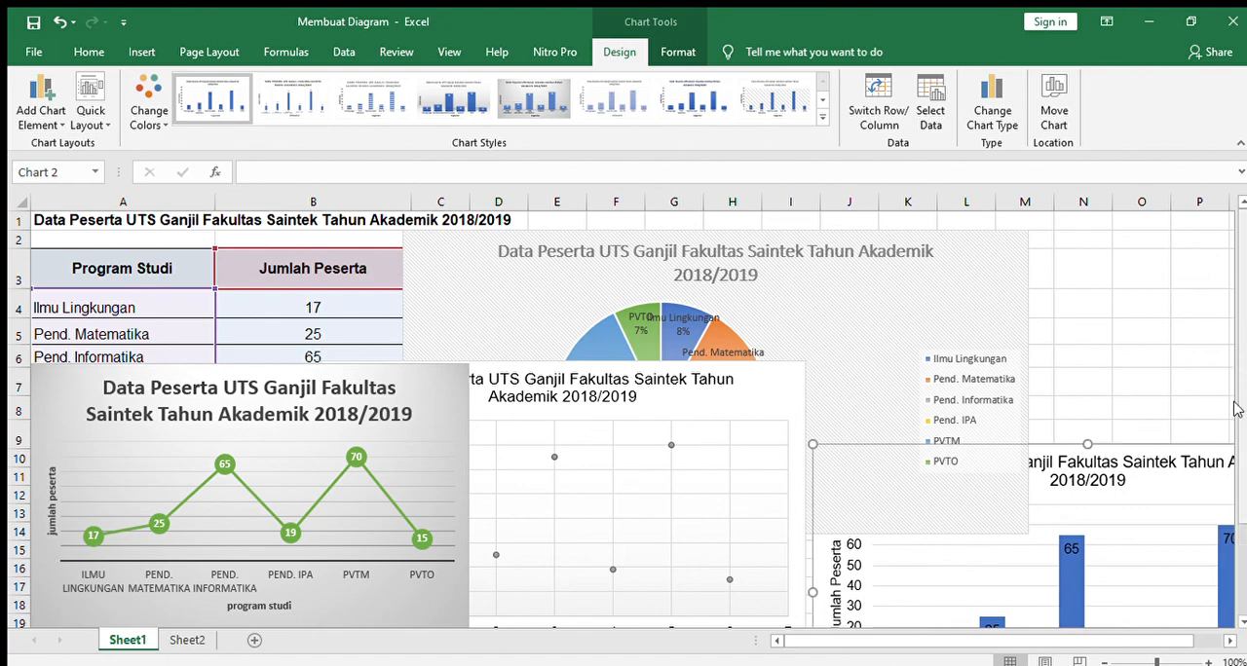
scroll(991, 624, right, 2)
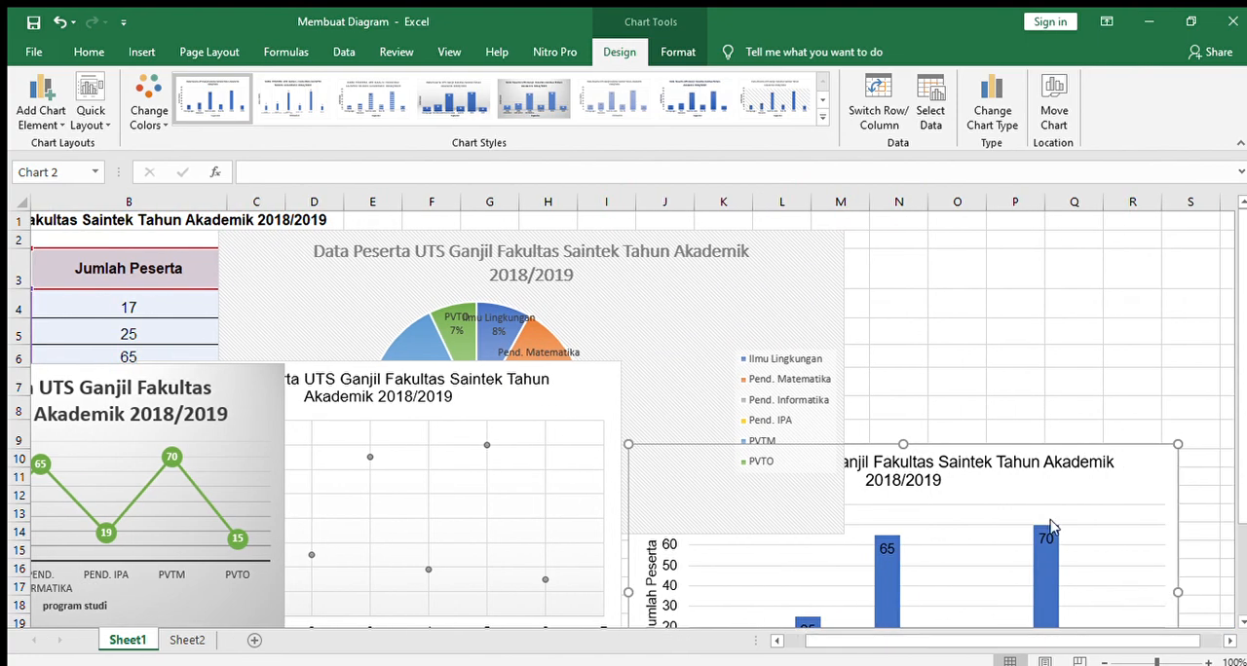
scroll(1043, 473, down, 4)
scroll(1018, 474, up, 2)
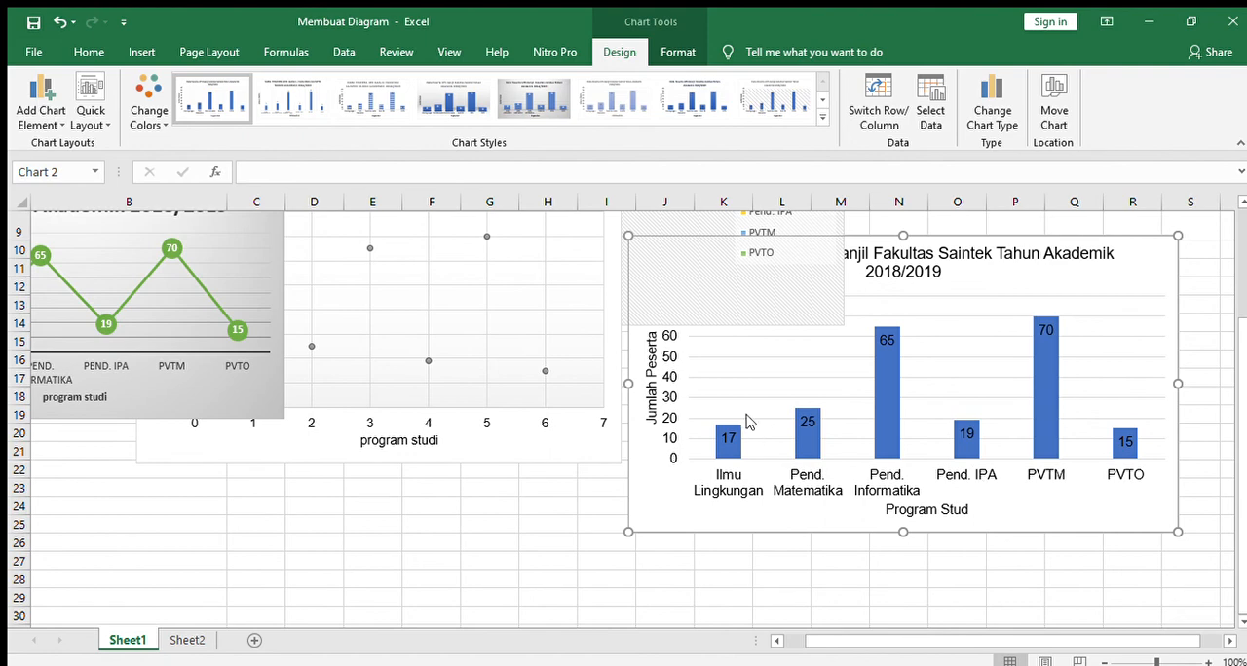
scroll(767, 443, up, 3)
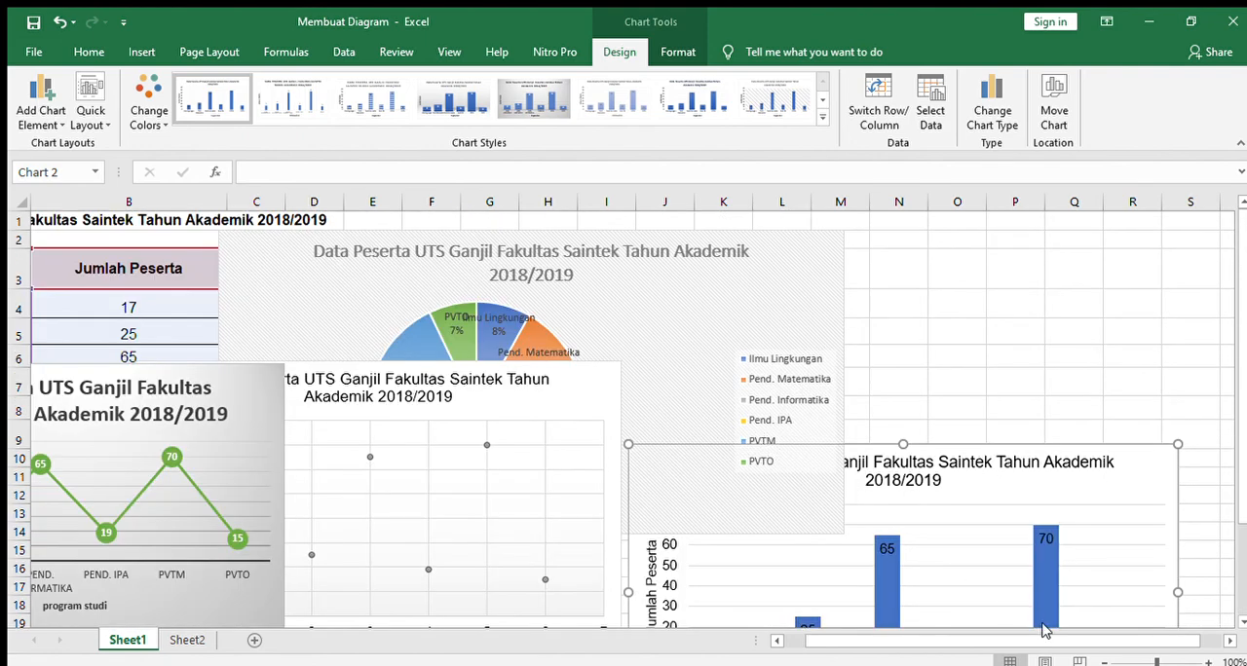
scroll(1045, 631, left, 2)
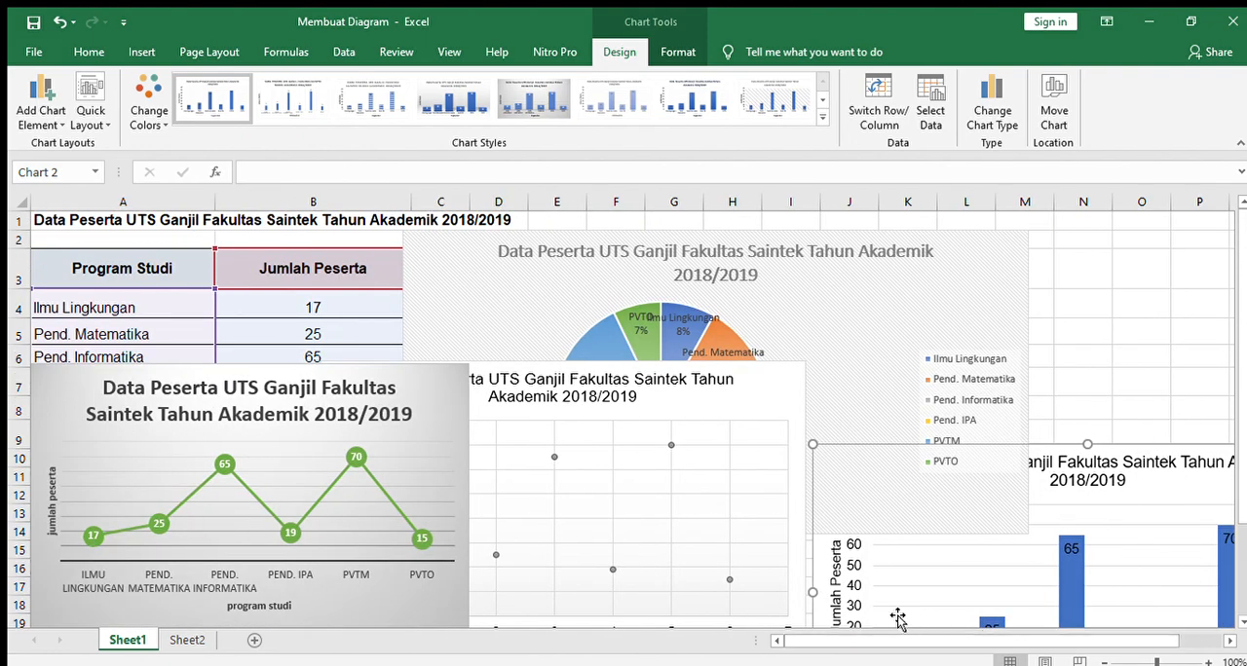